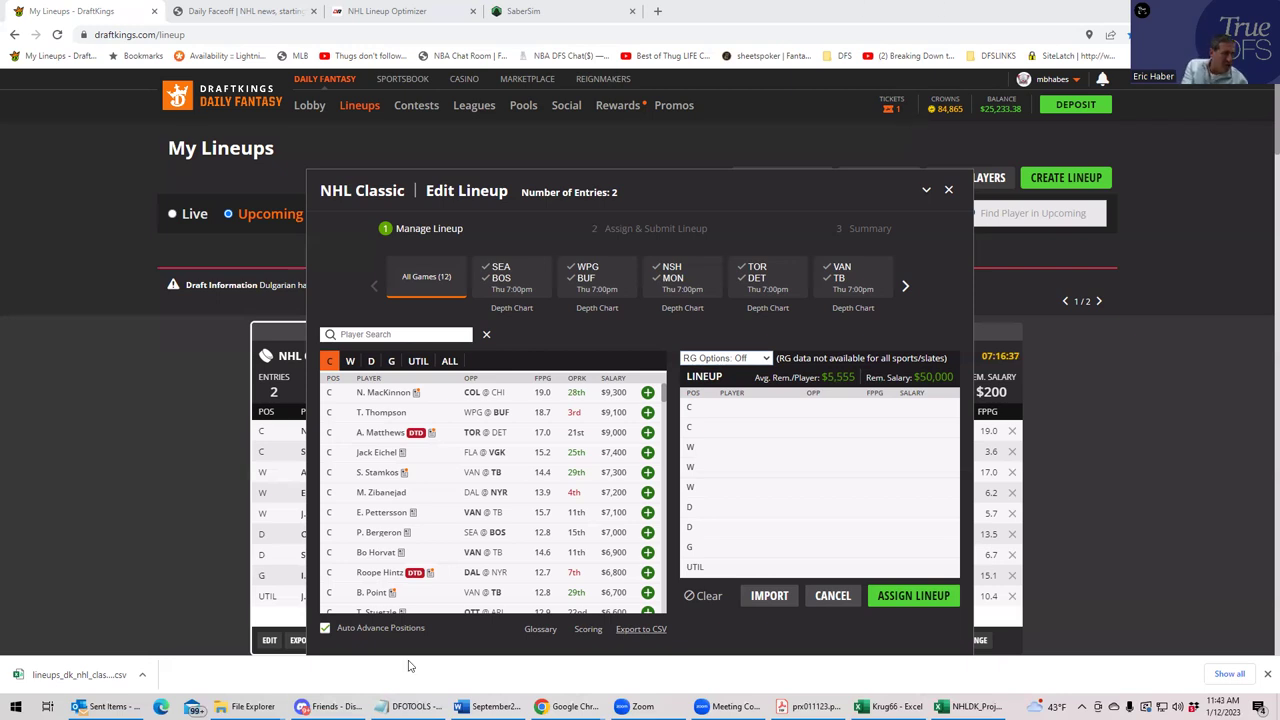
Step: Look over the Daily Faceoff projections, and review the moneylines and totals of the slate's games in the NHL Lineup Optimizer
{"action": "left_click", "coordinate": [255, 10]}
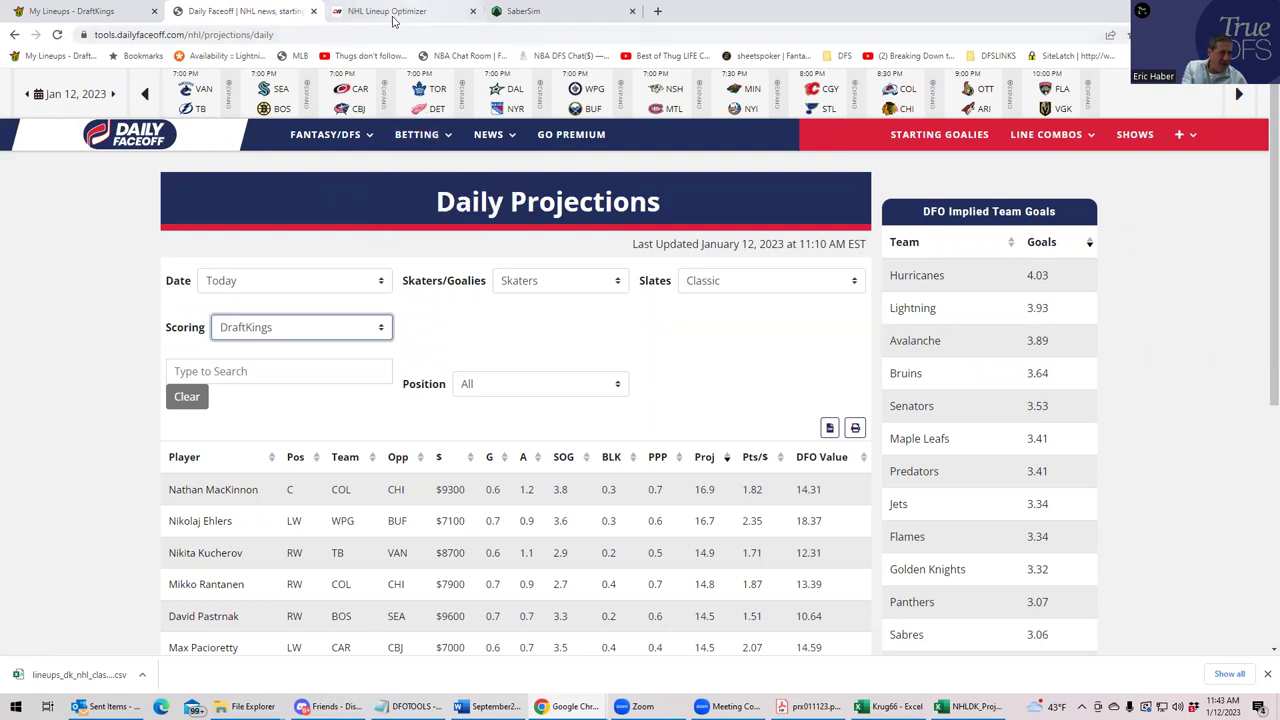
{"action": "left_click", "coordinate": [357, 12]}
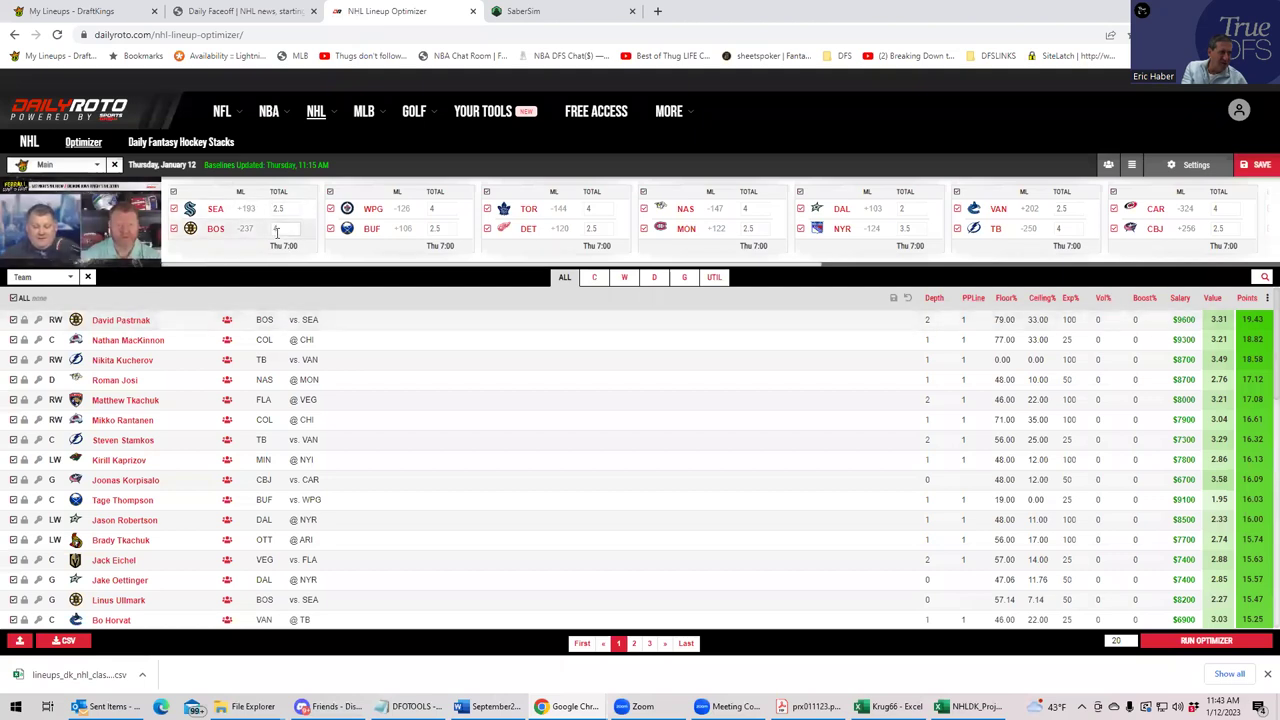
{"action": "left_click", "coordinate": [277, 230]}
{"action": "type", "text": "4"}
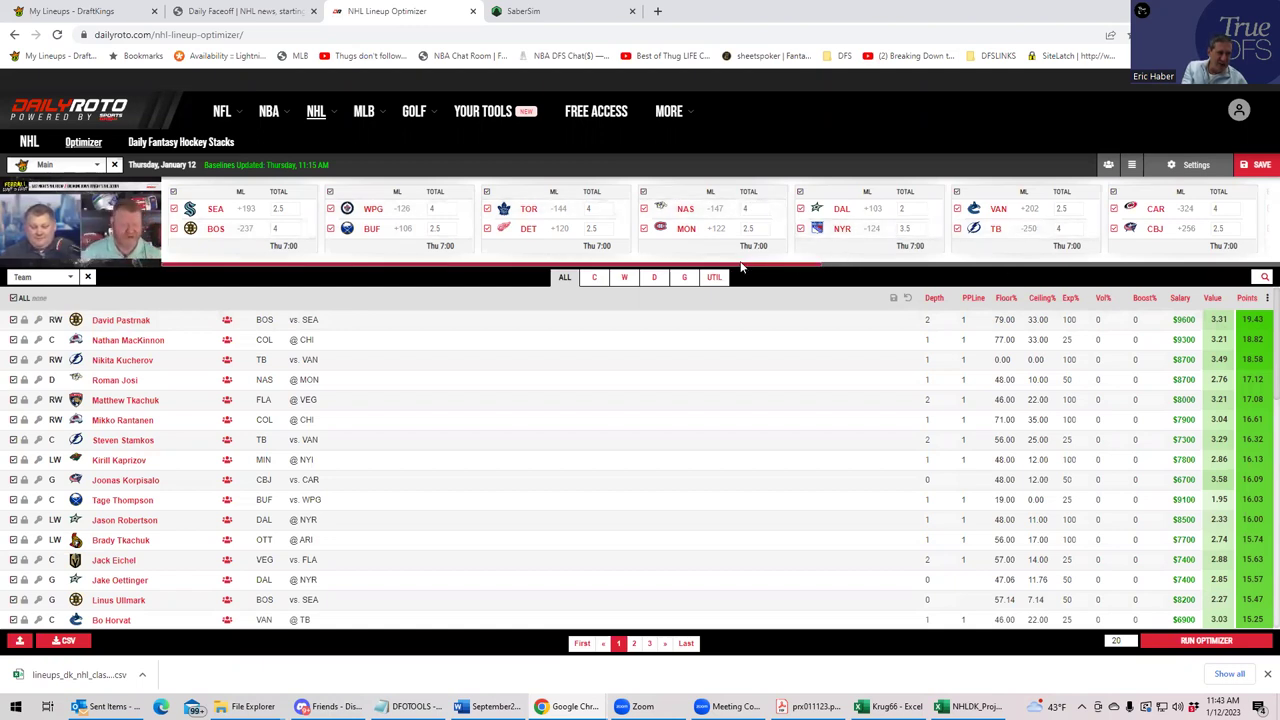
{"action": "left_click_drag", "start_coordinate": [737, 262], "coordinate": [977, 264]}
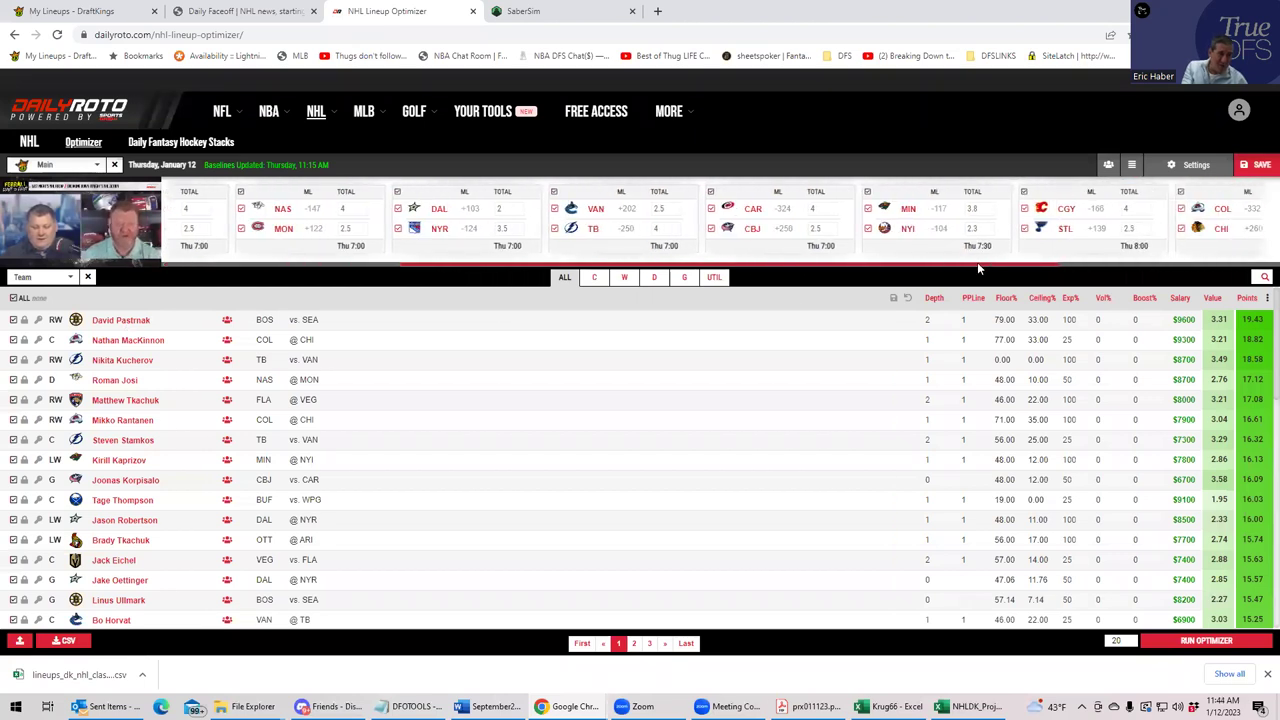
{"action": "left_click_drag", "start_coordinate": [977, 262], "coordinate": [1130, 267]}
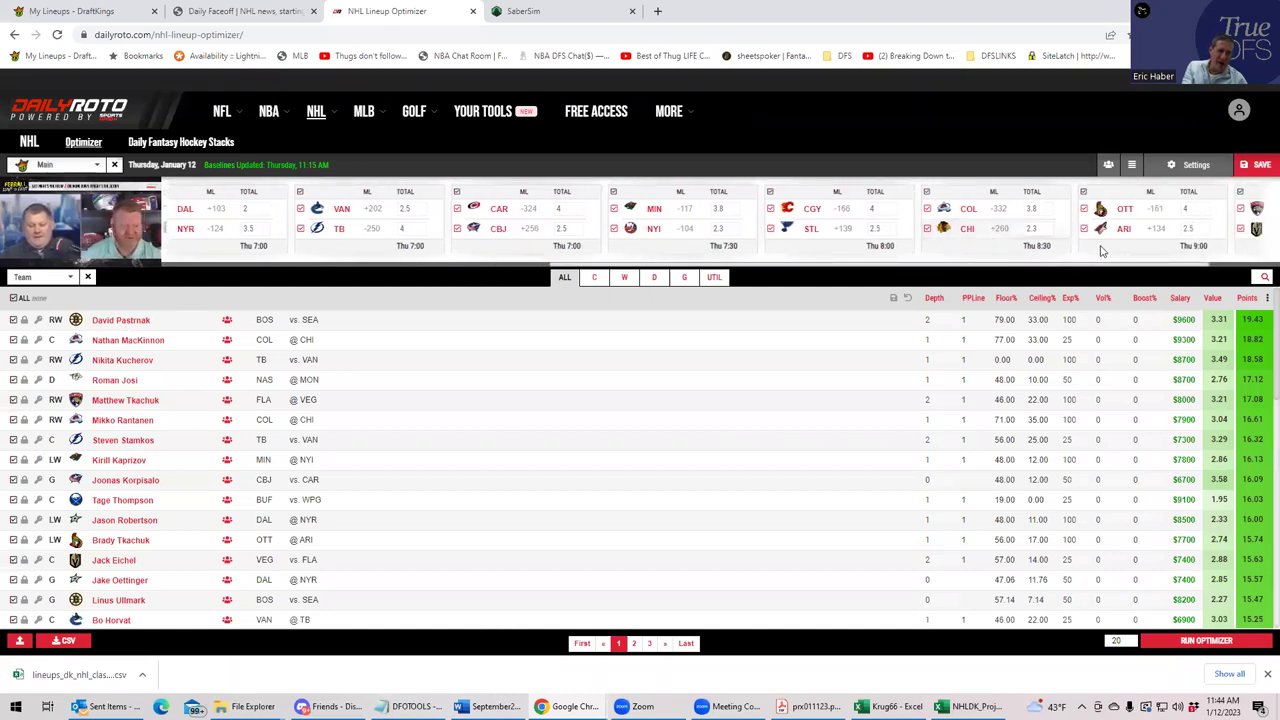
Step: Revisit the Daily Faceoff projections, and view the NHL player projections on SaberSim's home page
{"action": "left_click", "coordinate": [247, 14]}
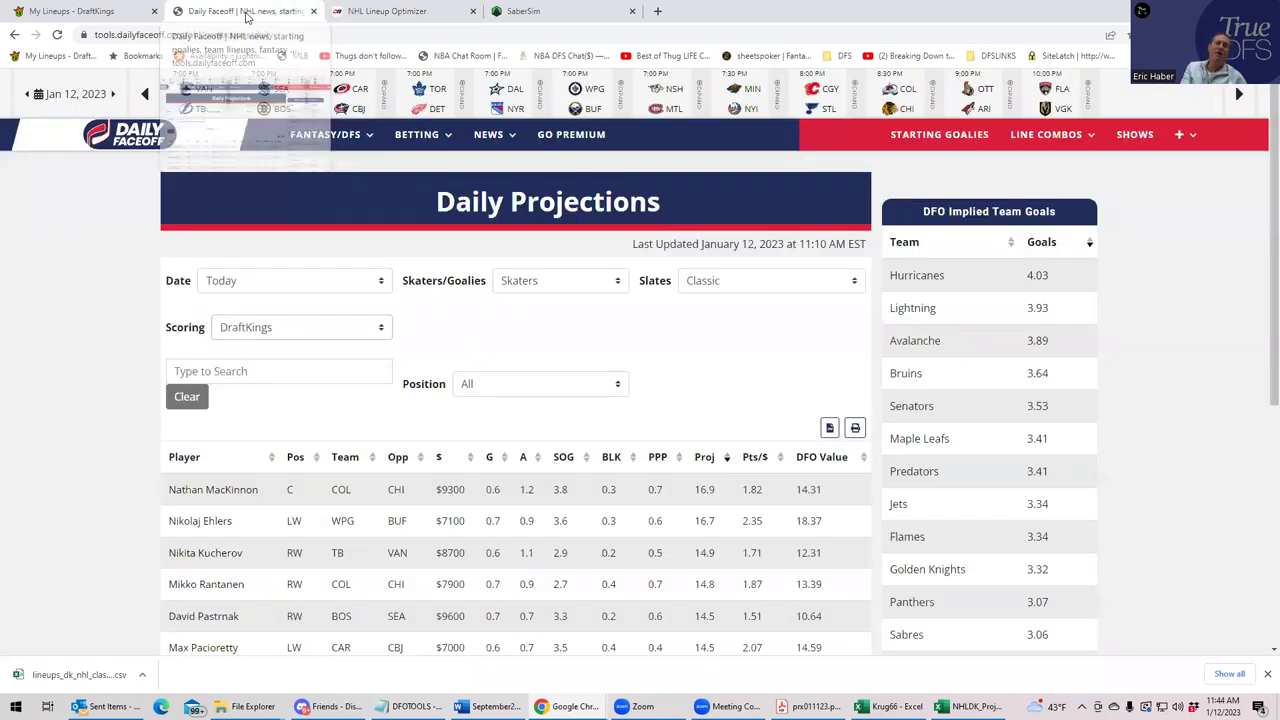
{"action": "left_click", "coordinate": [502, 12]}
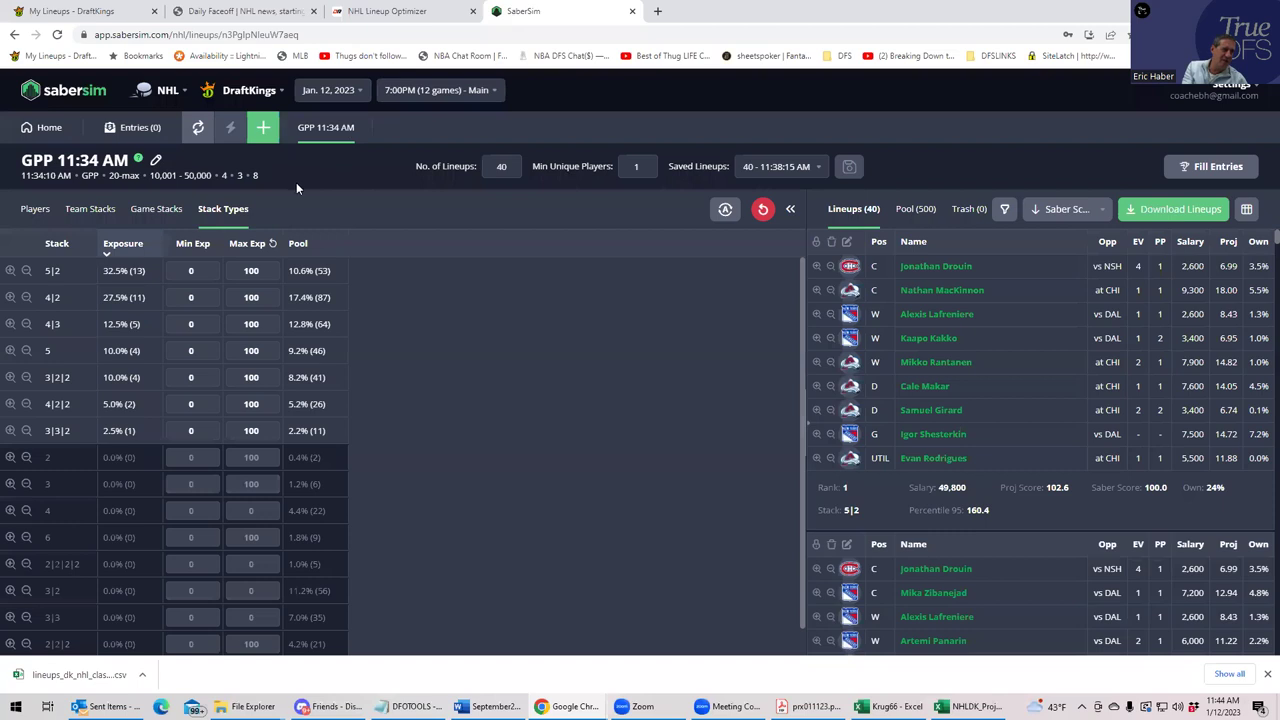
{"action": "left_click", "coordinate": [48, 128]}
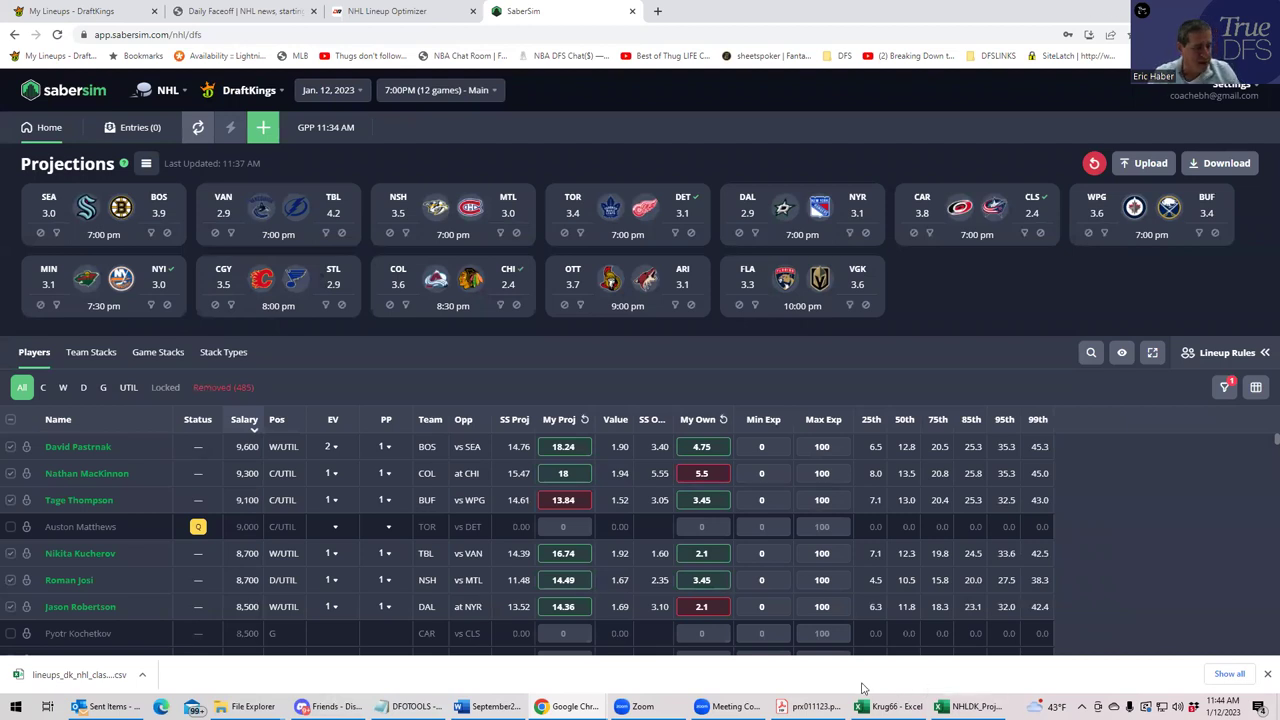
Step: Switch to the NHLDK_Proj workbook in Excel and view the TrueDFS sheet from its first row
{"action": "mouse_move", "coordinate": [900, 706]}
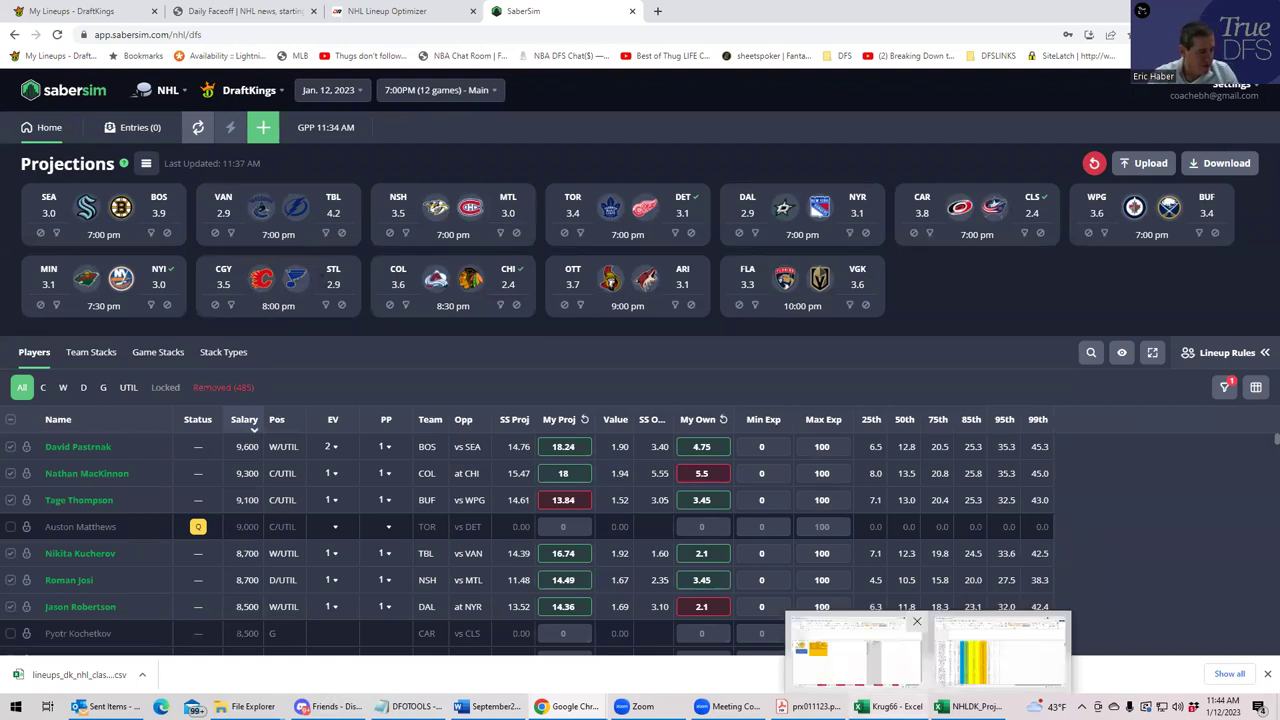
{"action": "left_click", "coordinate": [1000, 652]}
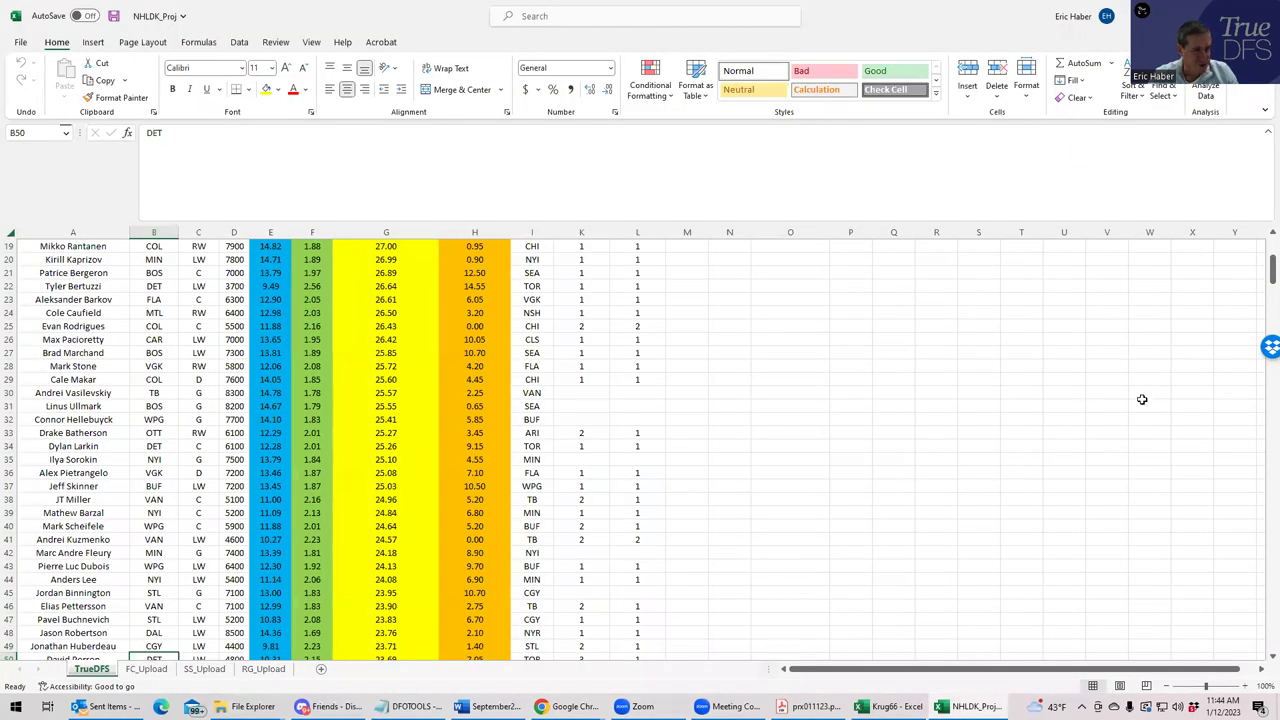
{"action": "left_click", "coordinate": [1143, 398]}
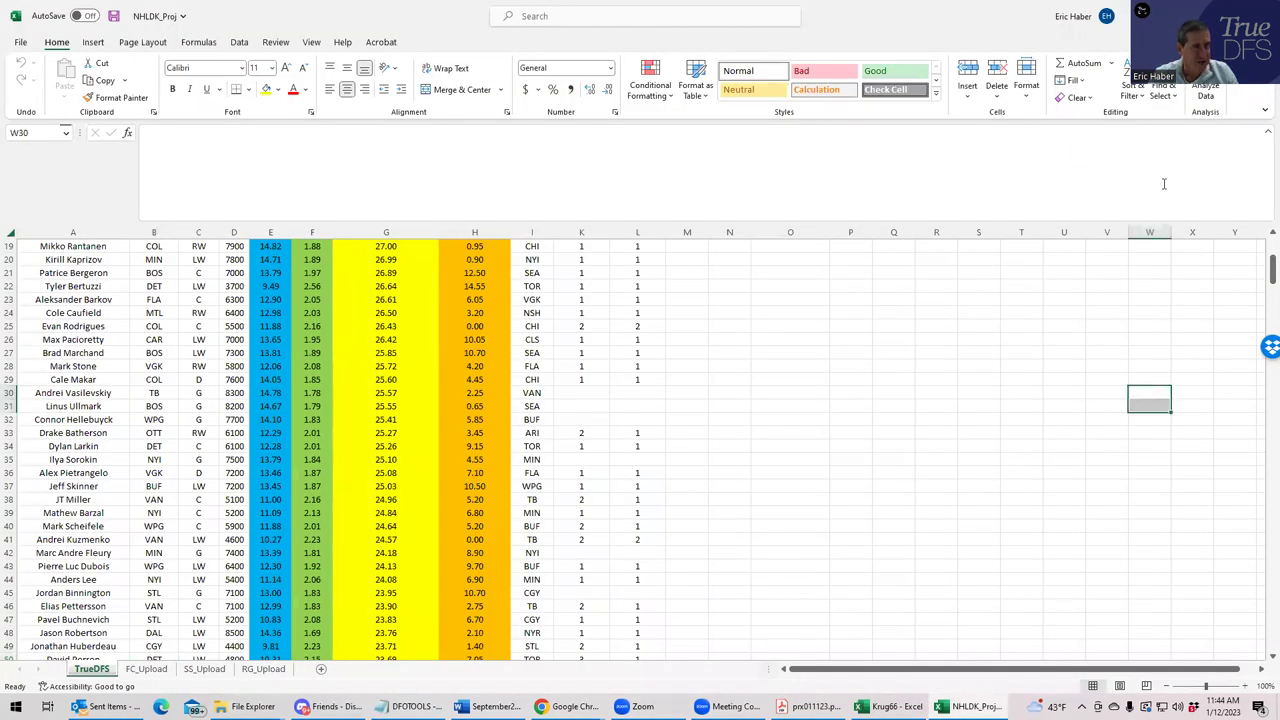
{"action": "double_click", "coordinate": [982, 15]}
{"action": "double_click", "coordinate": [982, 15]}
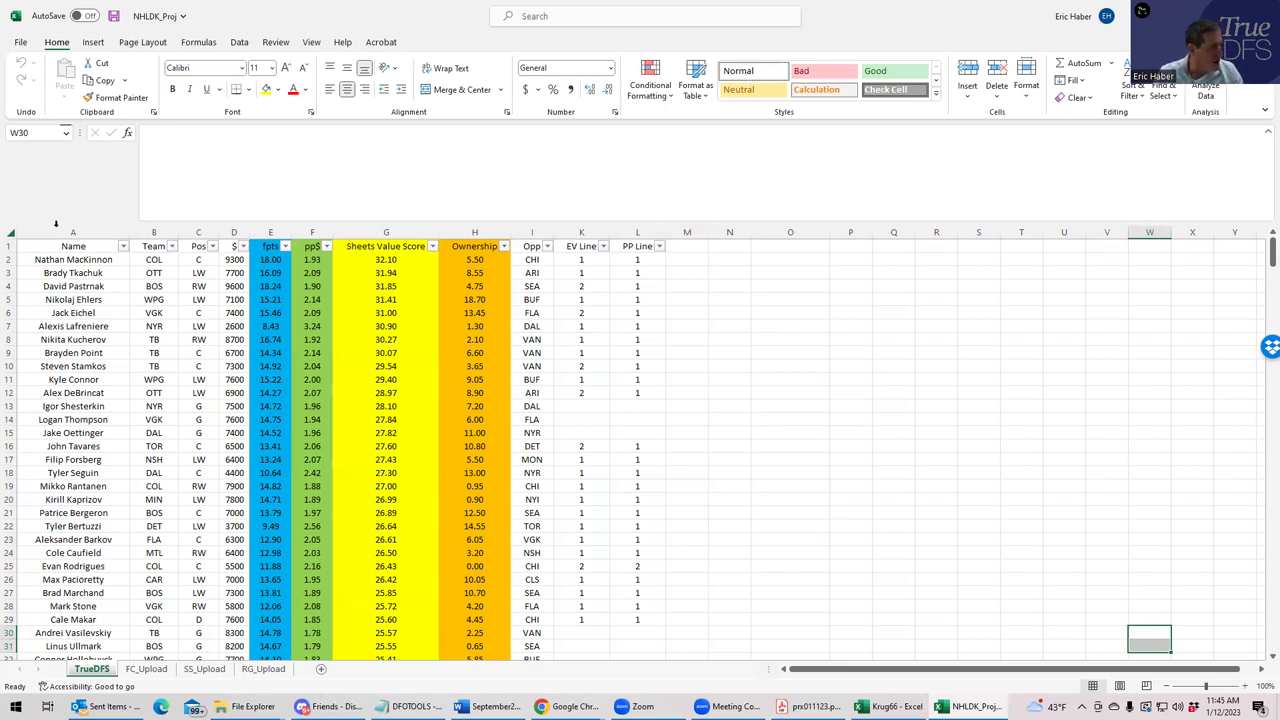
Step: Examine the salaries of Colorado's MacKinnon, Rantanen and Makar, and the rows of Ottawa's Tkachuk and DeBrincat
{"action": "left_click", "coordinate": [228, 259]}
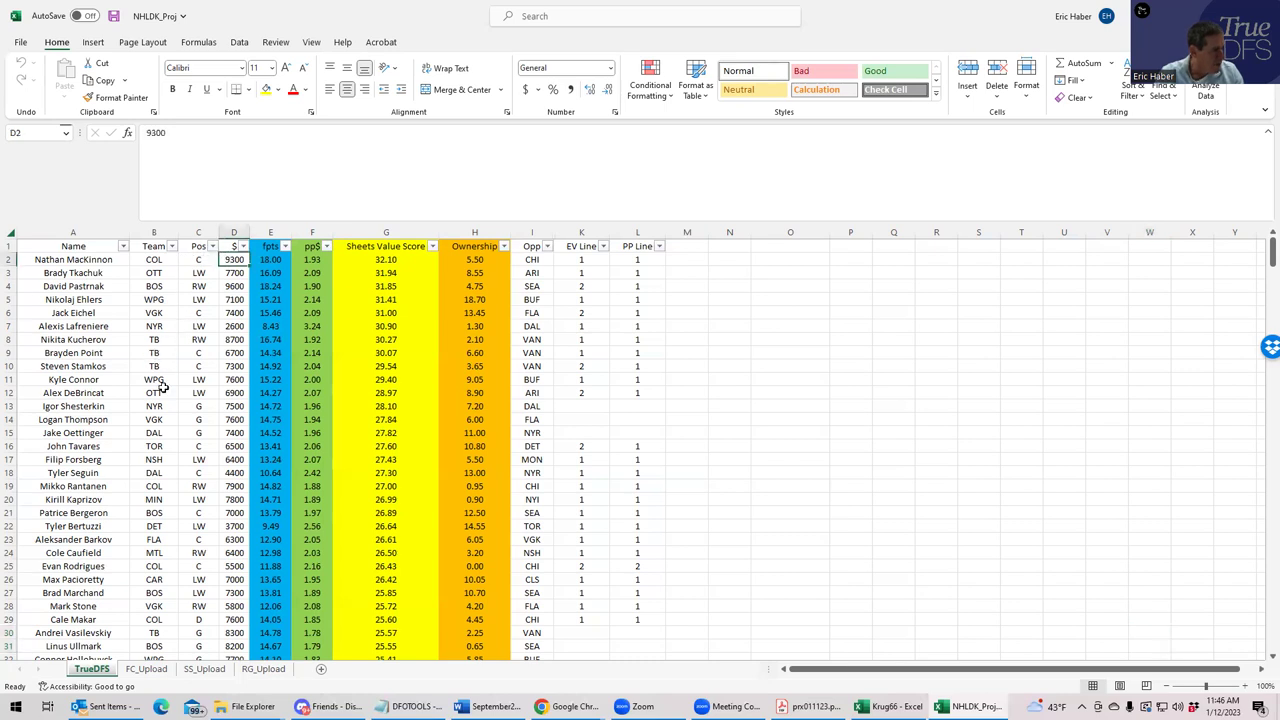
{"action": "left_click", "coordinate": [160, 485]}
{"action": "left_click", "coordinate": [233, 485]}
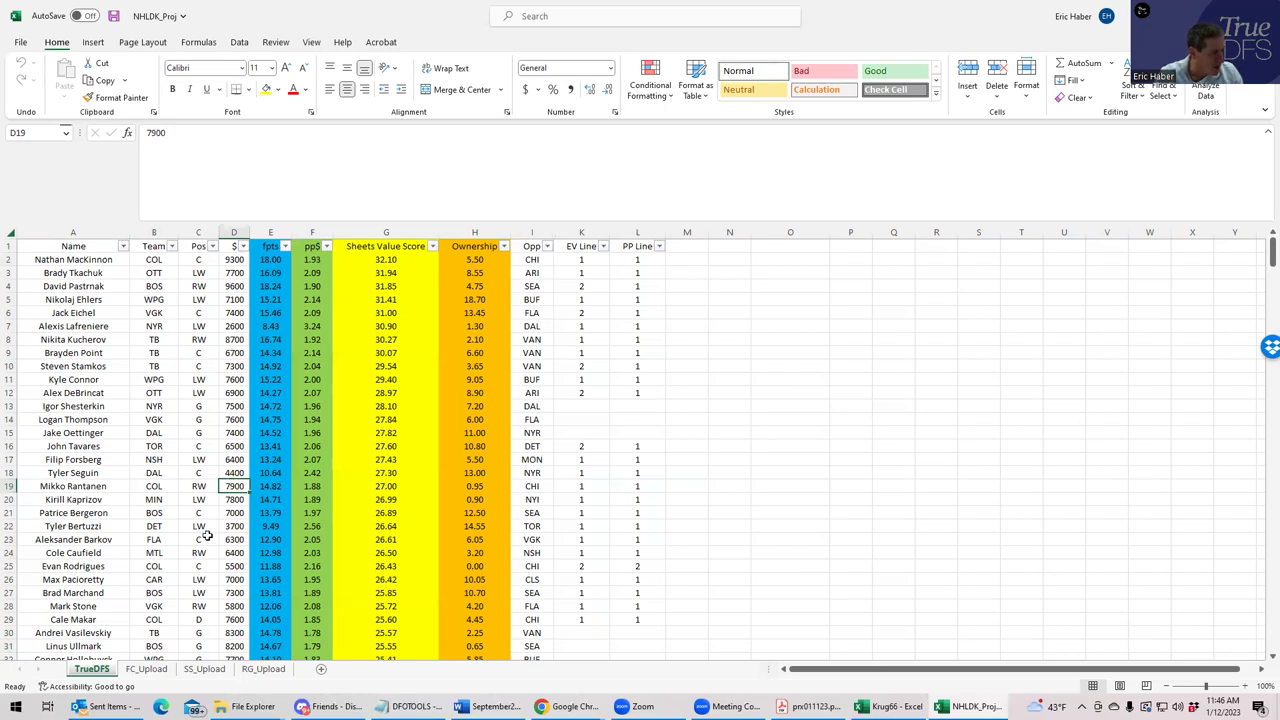
{"action": "left_click", "coordinate": [154, 632]}
{"action": "left_click", "coordinate": [226, 620]}
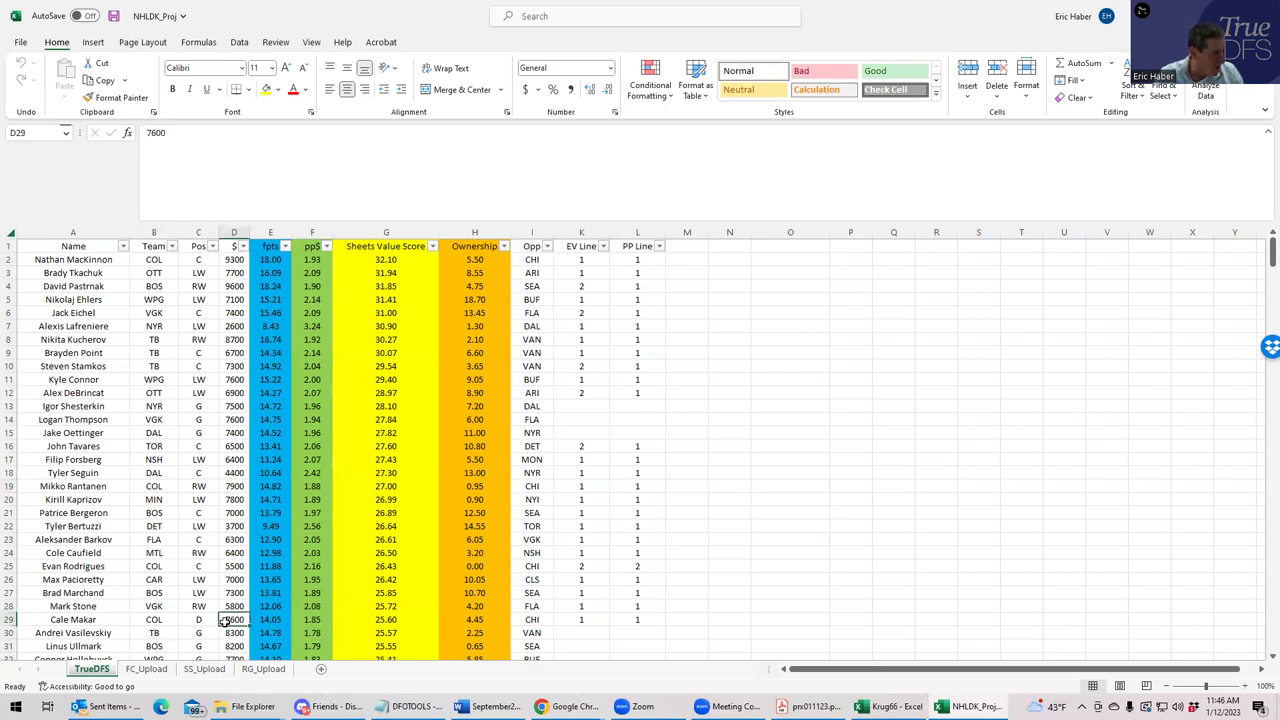
{"action": "left_click", "coordinate": [155, 272]}
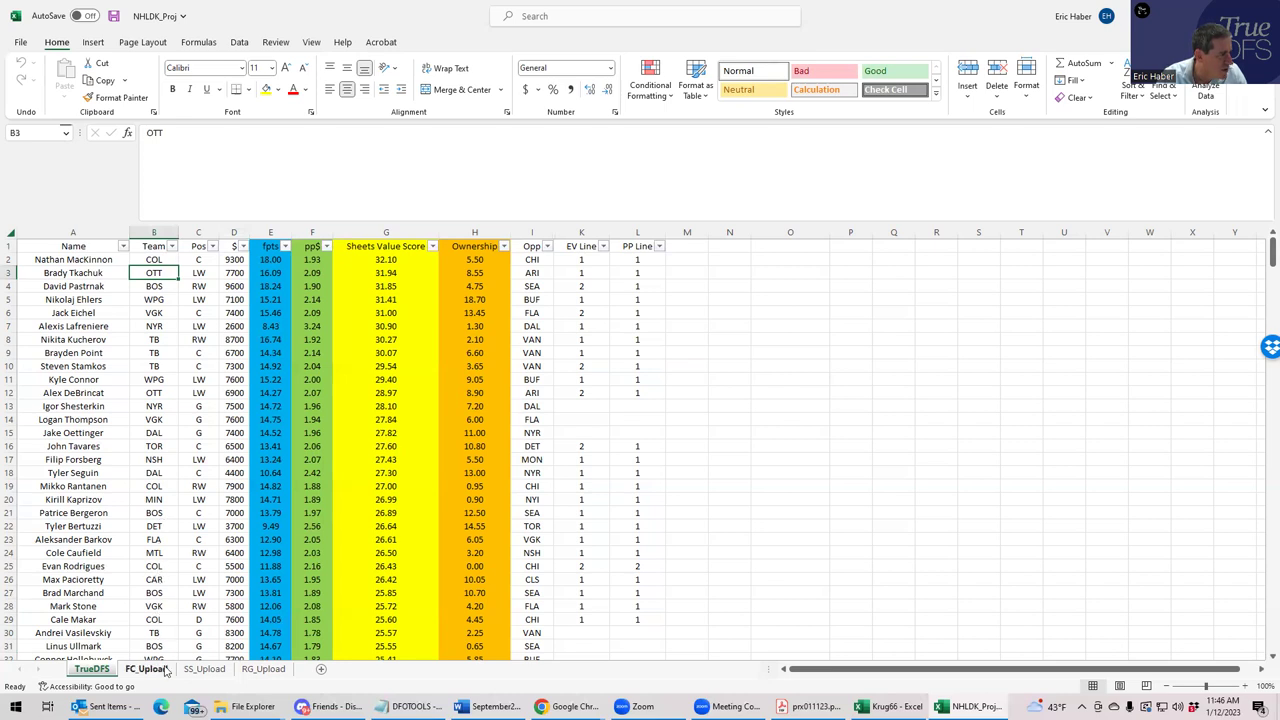
{"action": "left_click", "coordinate": [148, 393]}
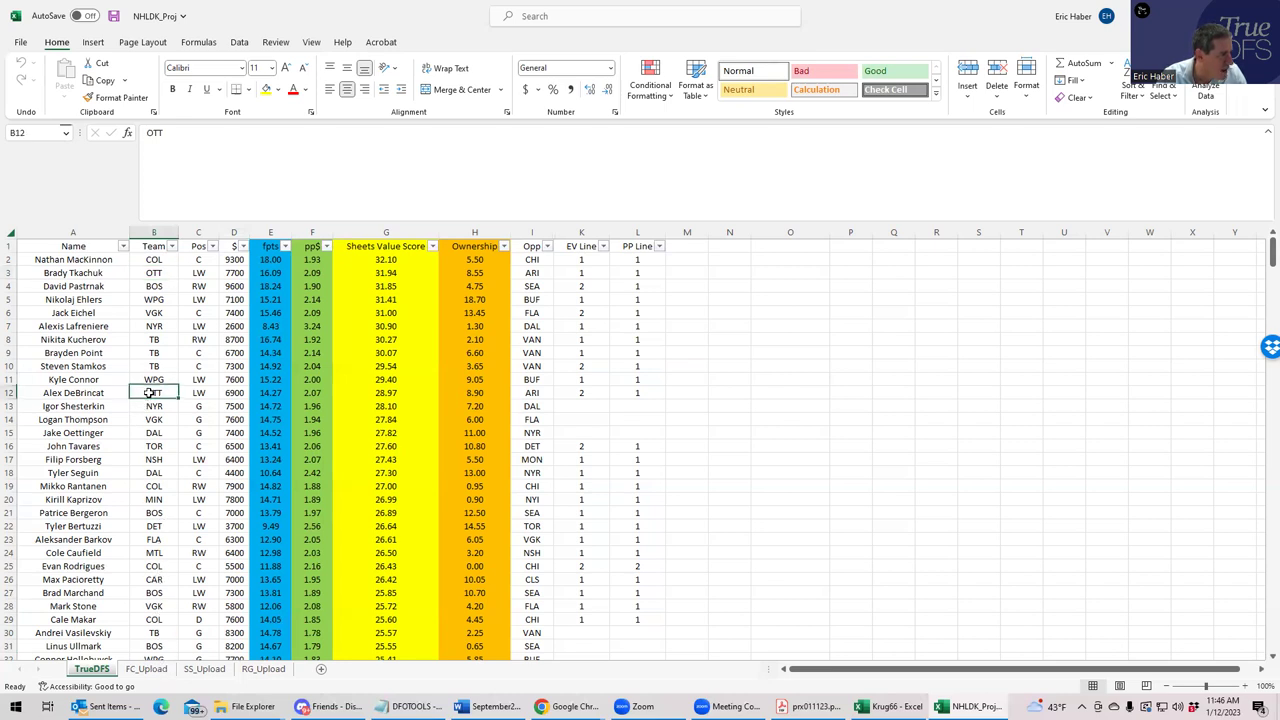
Step: Compare the EV Line and PP Line assignments of Boston's Pastrnak, Bergeron and Marchand as a possible stack
{"action": "left_click", "coordinate": [148, 287]}
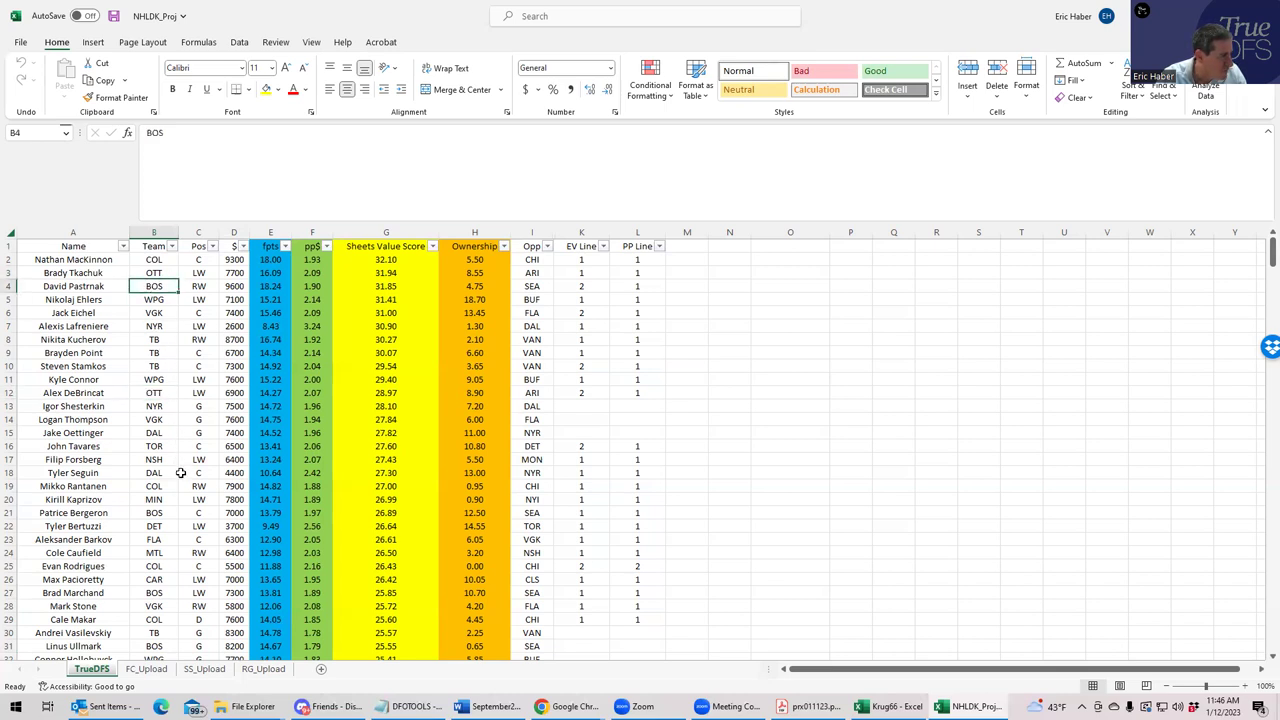
{"action": "left_click", "coordinate": [157, 513]}
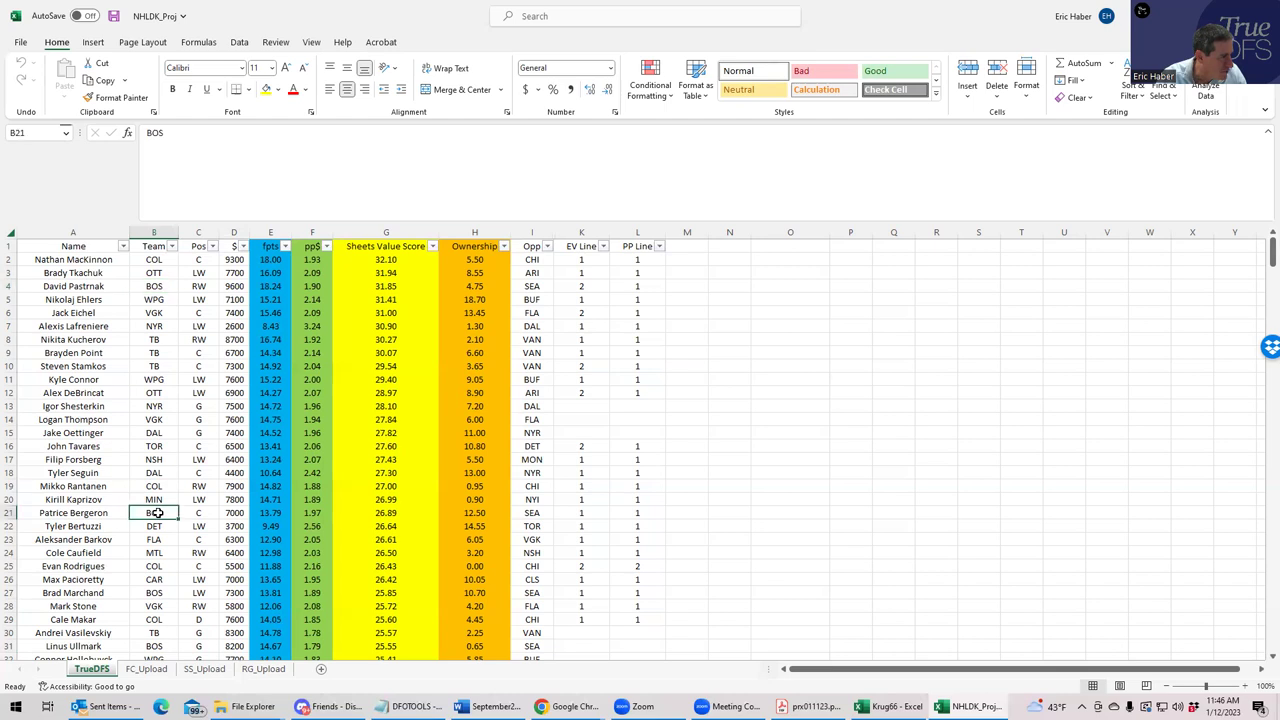
{"action": "left_click", "coordinate": [152, 593]}
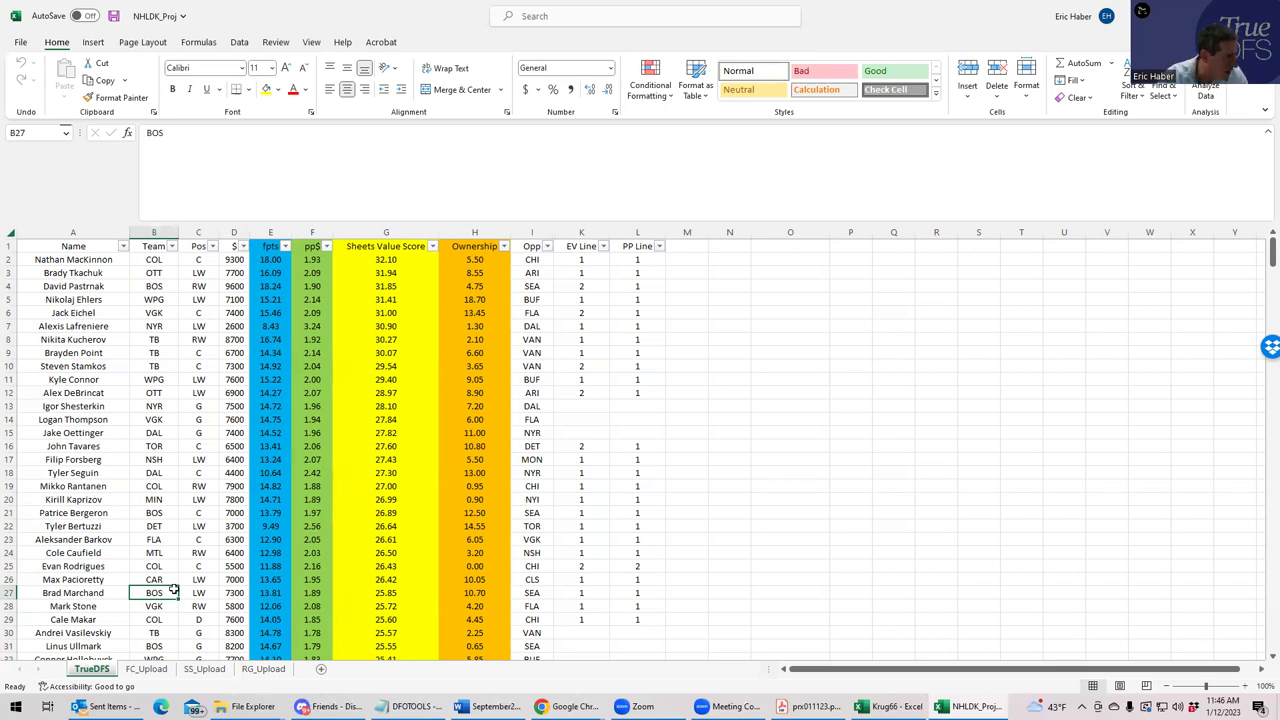
{"action": "left_click", "coordinate": [577, 592]}
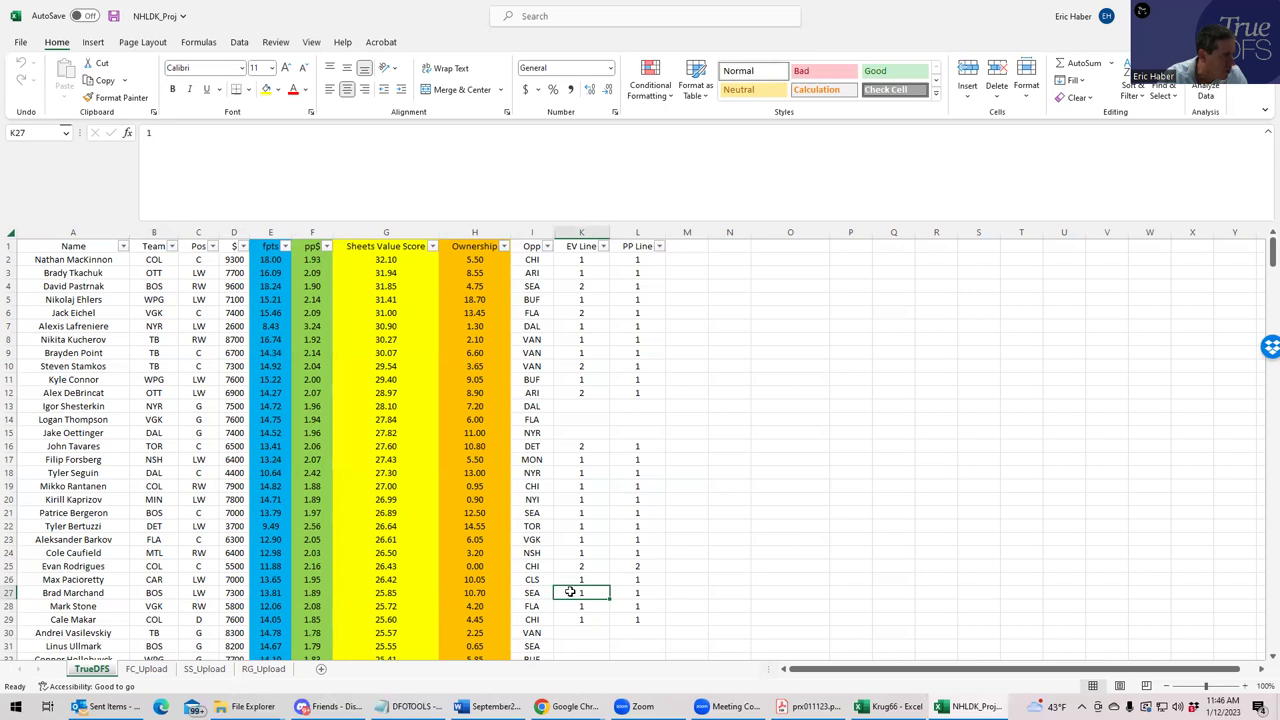
{"action": "left_click", "coordinate": [164, 293]}
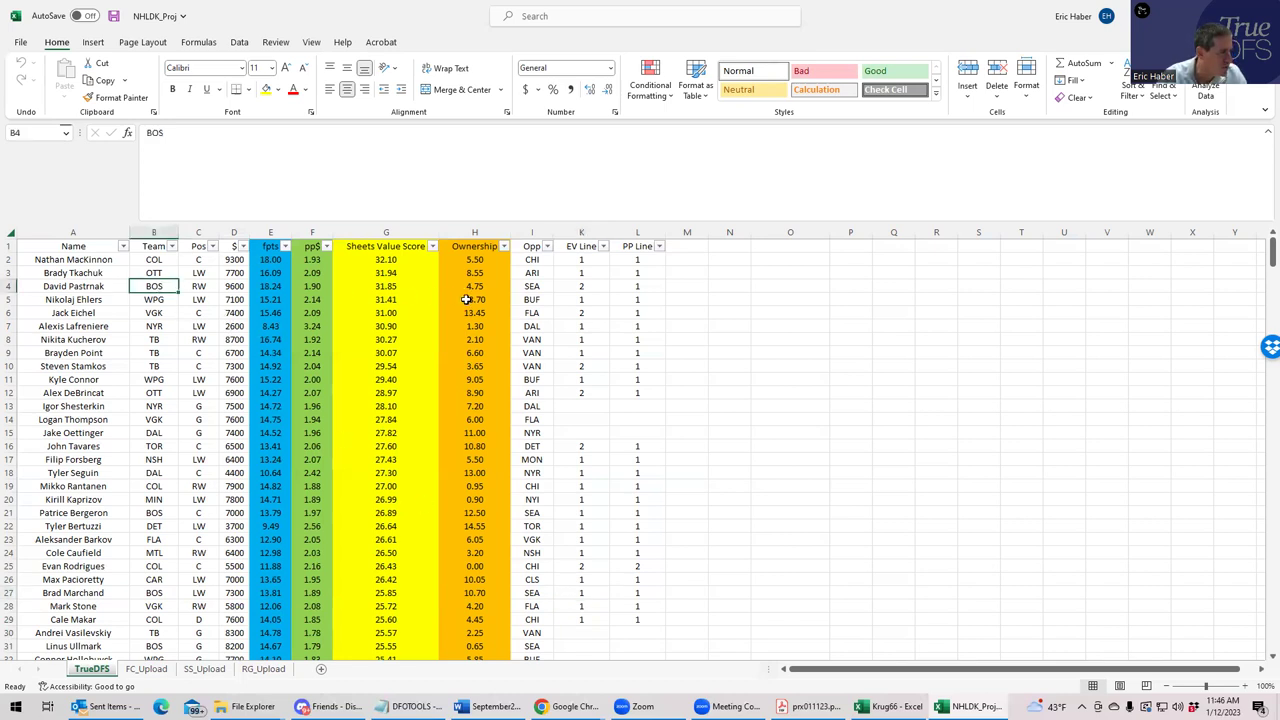
{"action": "left_click", "coordinate": [588, 287]}
{"action": "left_click", "coordinate": [640, 287]}
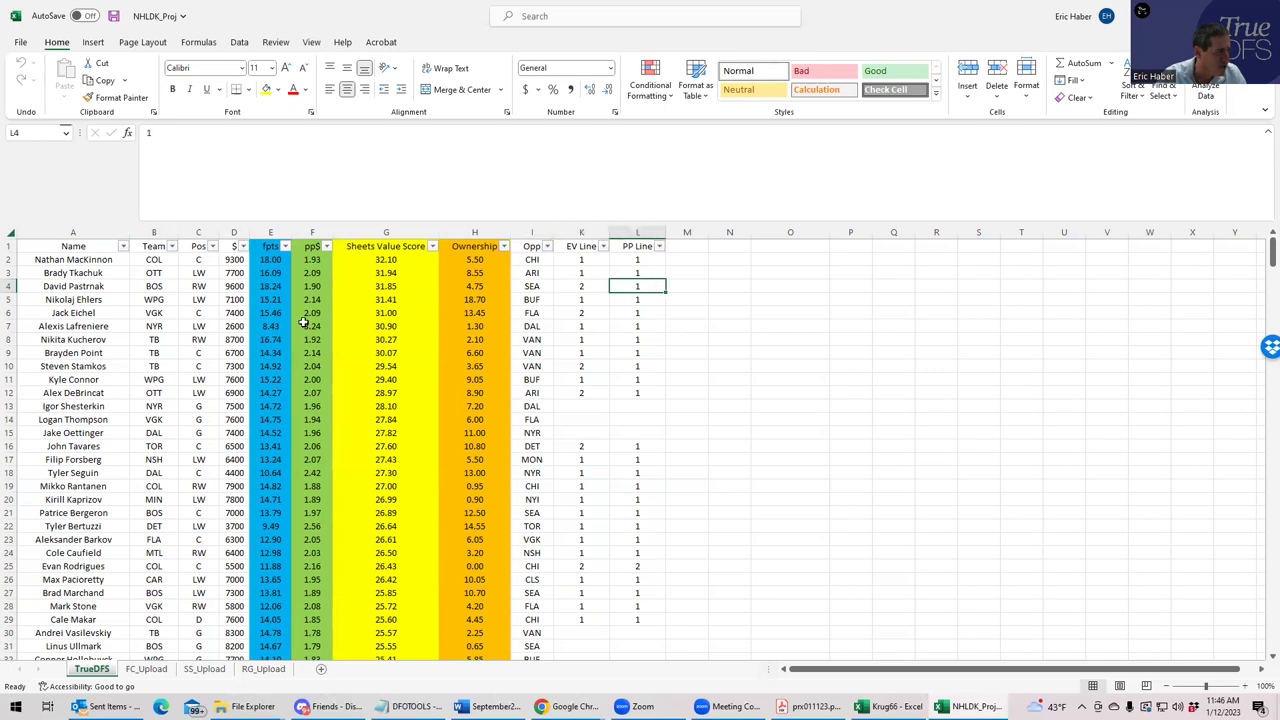
{"action": "left_click", "coordinate": [160, 513]}
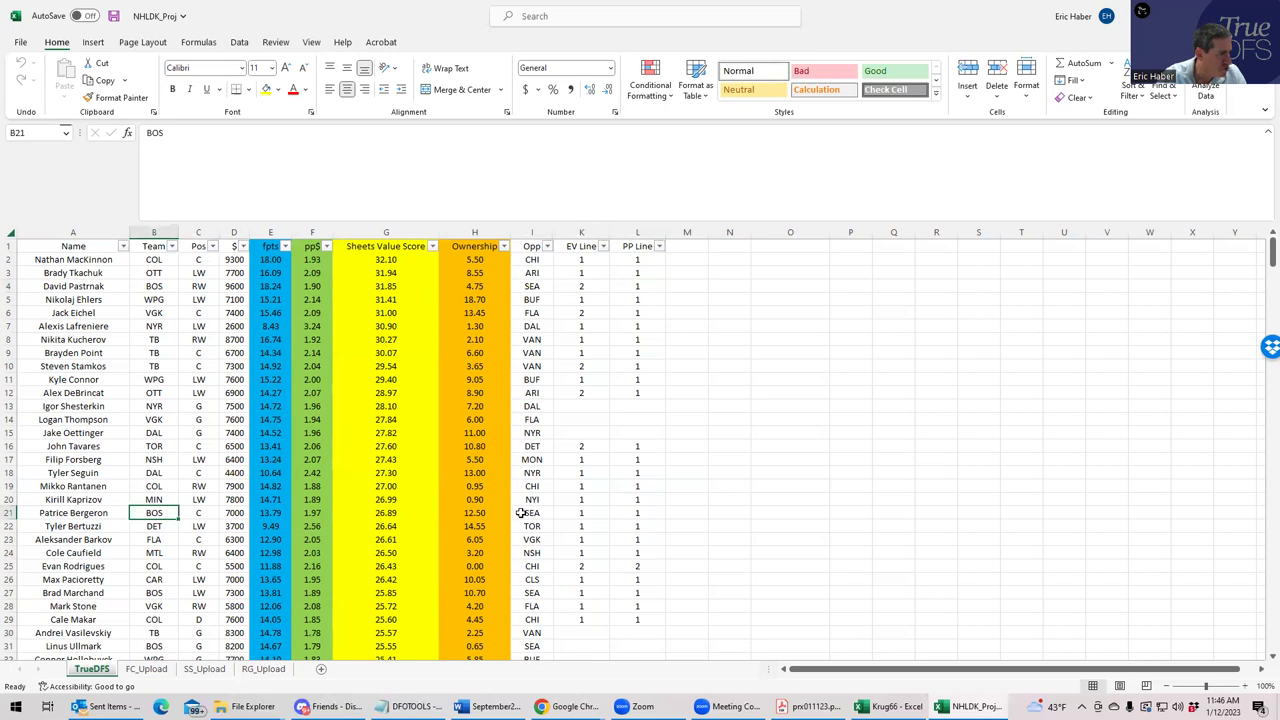
{"action": "left_click", "coordinate": [560, 514]}
{"action": "left_click", "coordinate": [634, 514]}
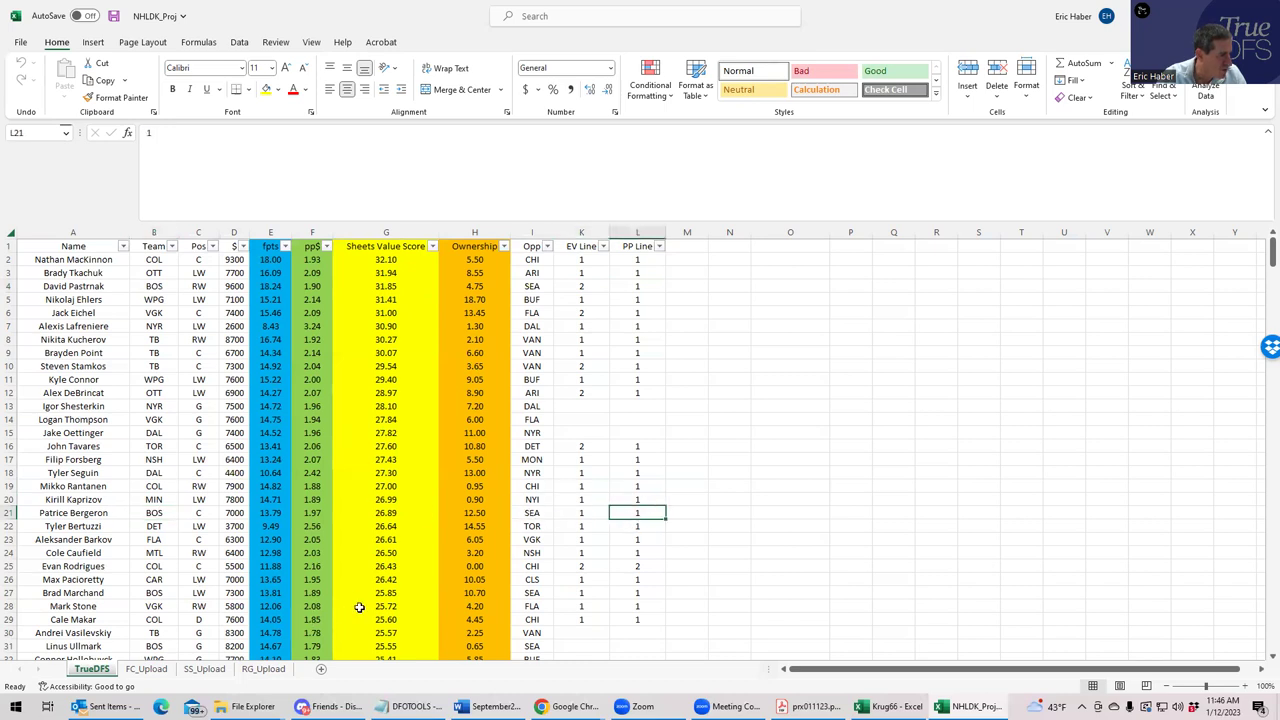
{"action": "left_click", "coordinate": [580, 592]}
{"action": "left_click", "coordinate": [618, 593]}
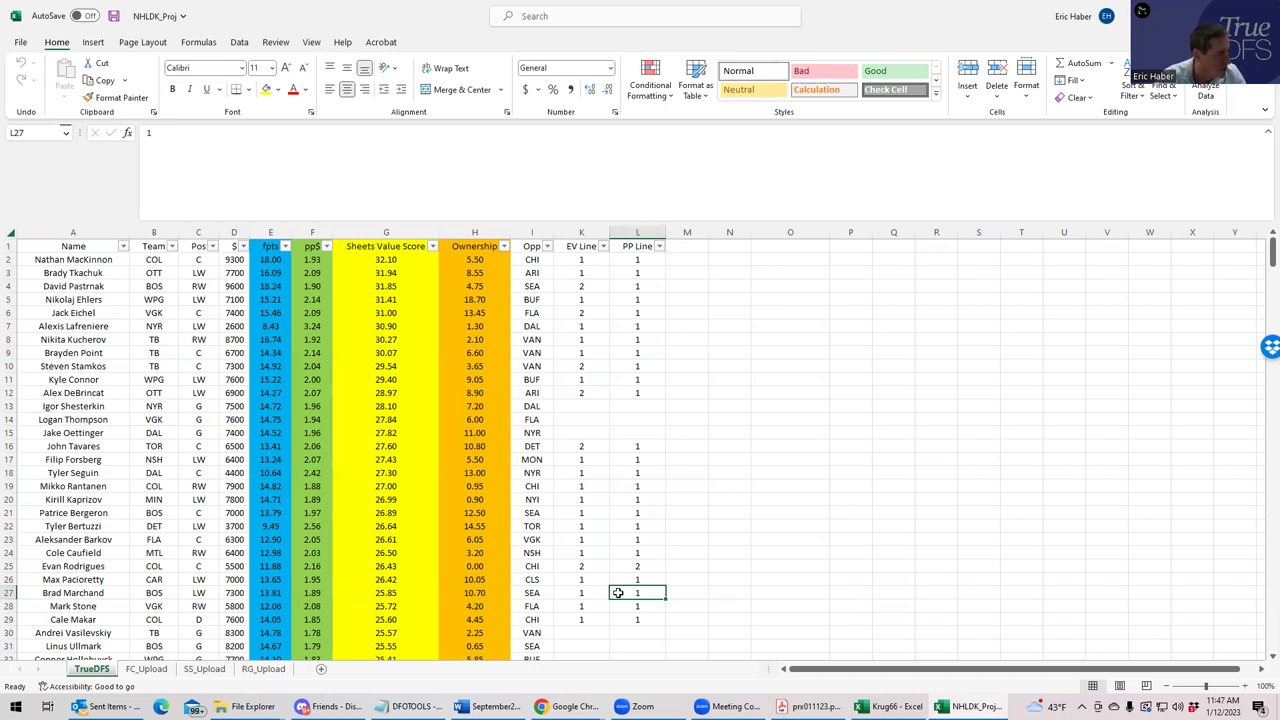
Step: Check the Tampa Bay rows of Kucherov and Point, and the Winnipeg rows of Ehlers and Connor, as stack candidates
{"action": "left_click", "coordinate": [156, 339]}
{"action": "left_click", "coordinate": [154, 353]}
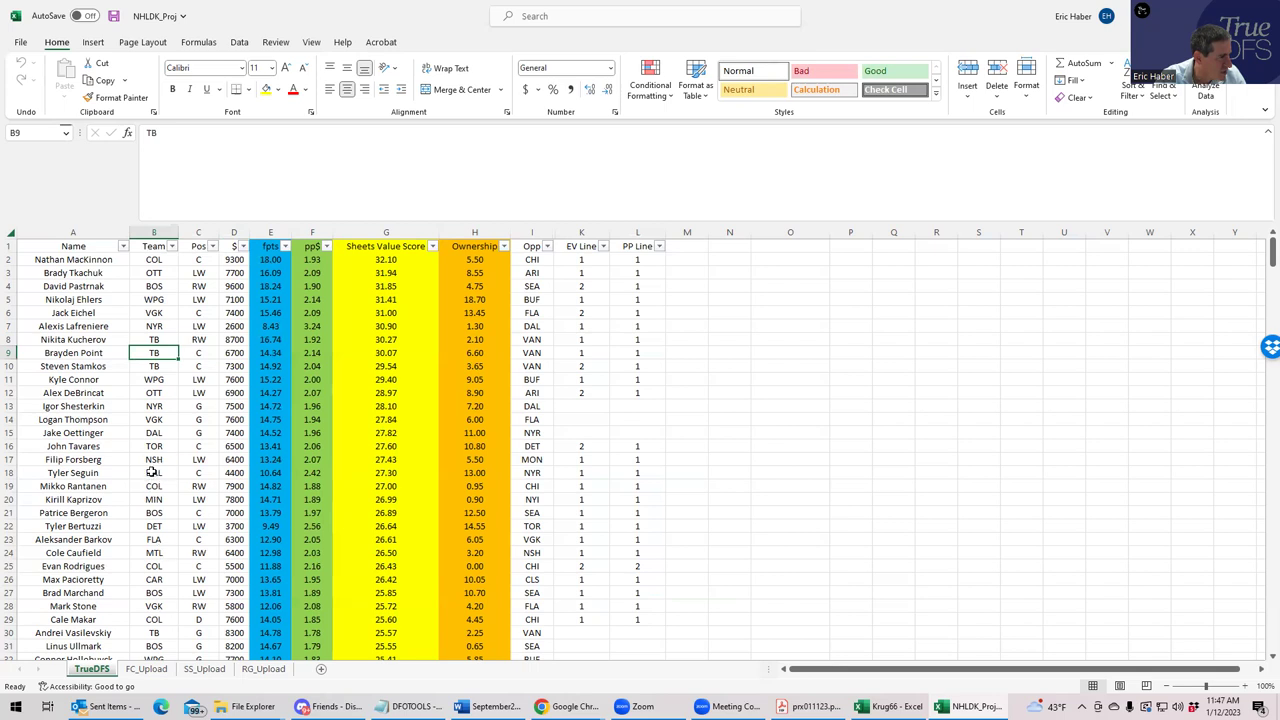
{"action": "left_click", "coordinate": [148, 302]}
{"action": "left_click", "coordinate": [156, 377]}
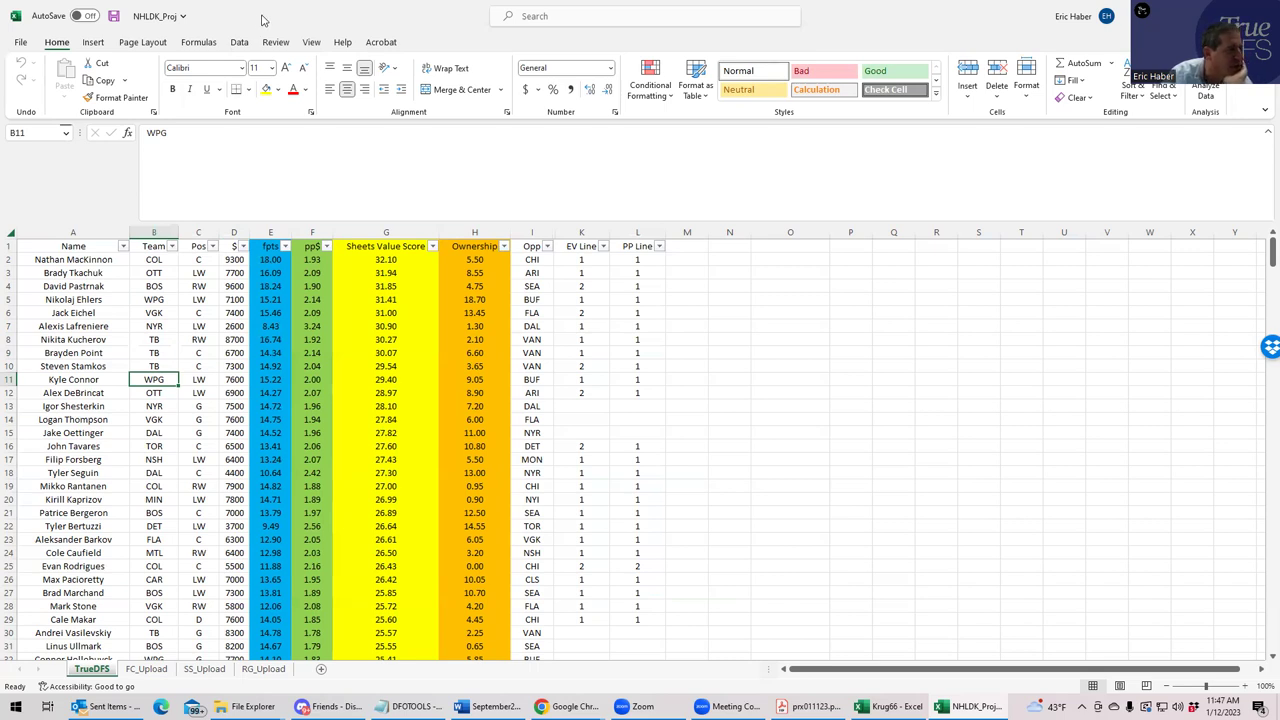
Step: Switch to the DraftKings NHL Classic lineup editor and filter the player pool to the COL at CHI game
{"action": "key", "text": "alt+Tab"}
{"action": "left_click", "coordinate": [80, 11]}
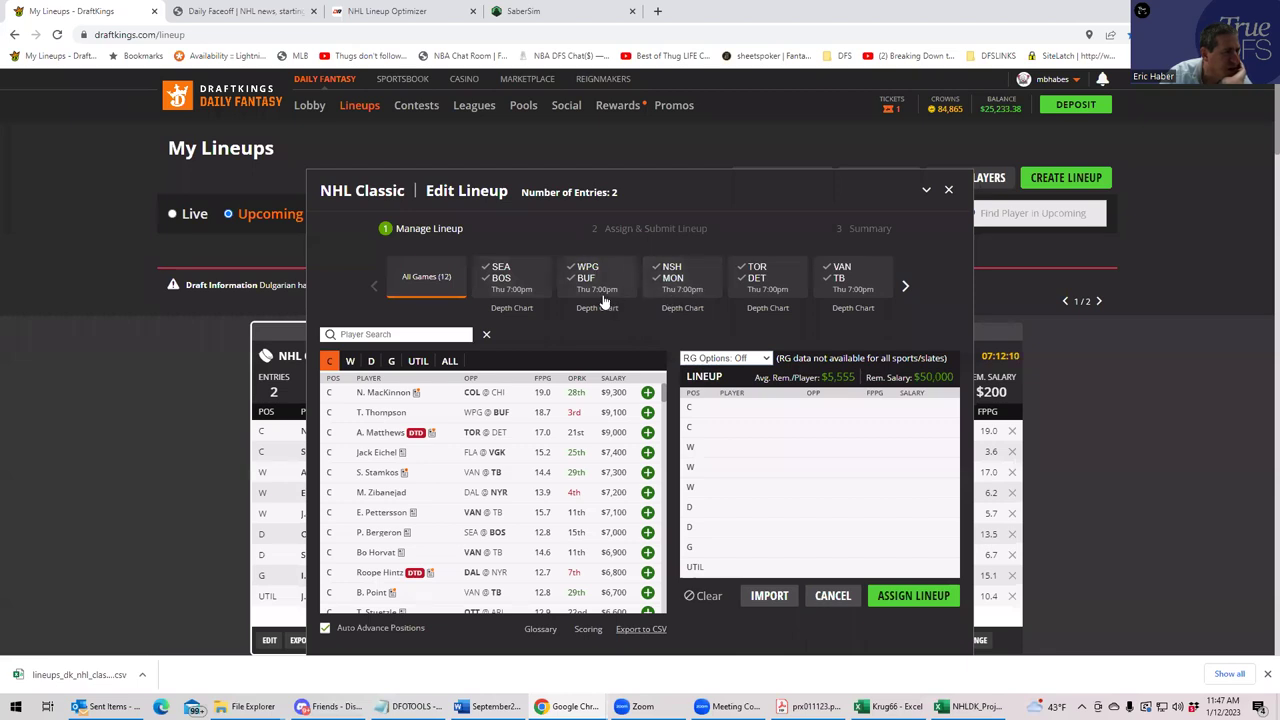
{"action": "left_click", "coordinate": [905, 287]}
{"action": "left_click_drag", "start_coordinate": [643, 313], "coordinate": [491, 294]}
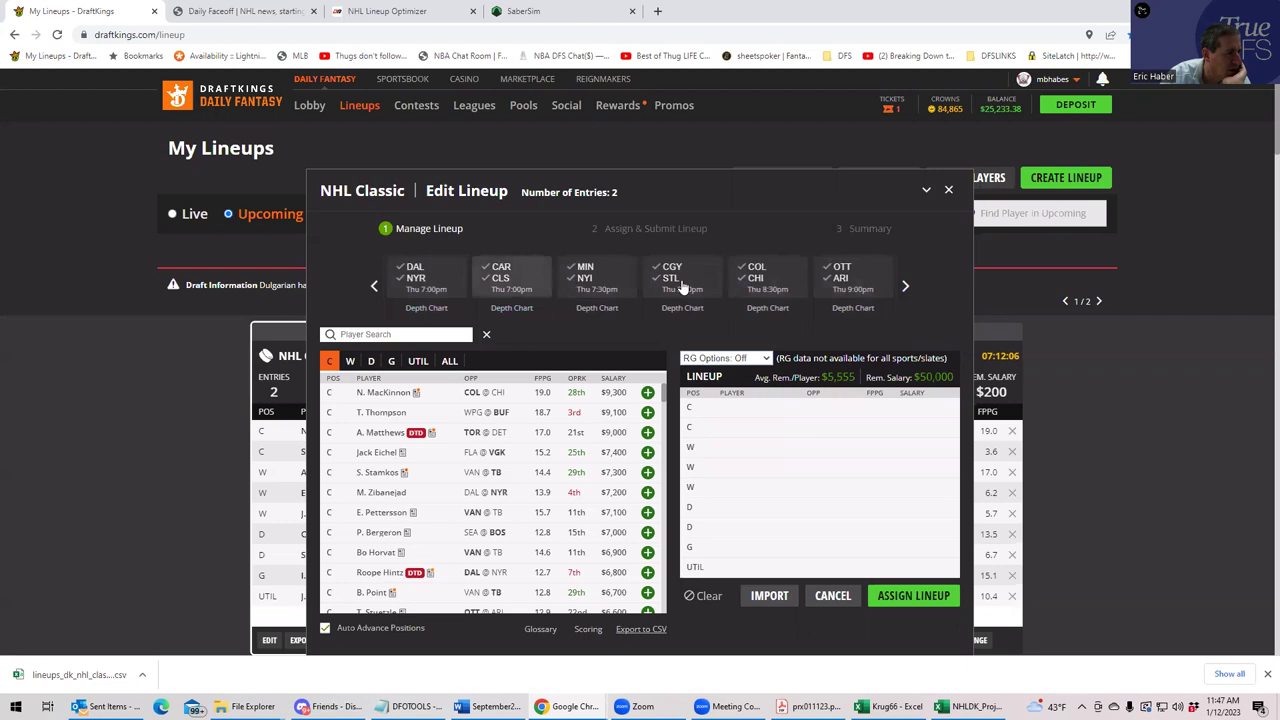
{"action": "left_click", "coordinate": [760, 272]}
Step: Add N. MacKinnon at center, M. Rantanen and A. Lehkonen at wing, and Cale Makar on defense to the lineup
{"action": "left_click", "coordinate": [651, 393]}
{"action": "left_click", "coordinate": [350, 361]}
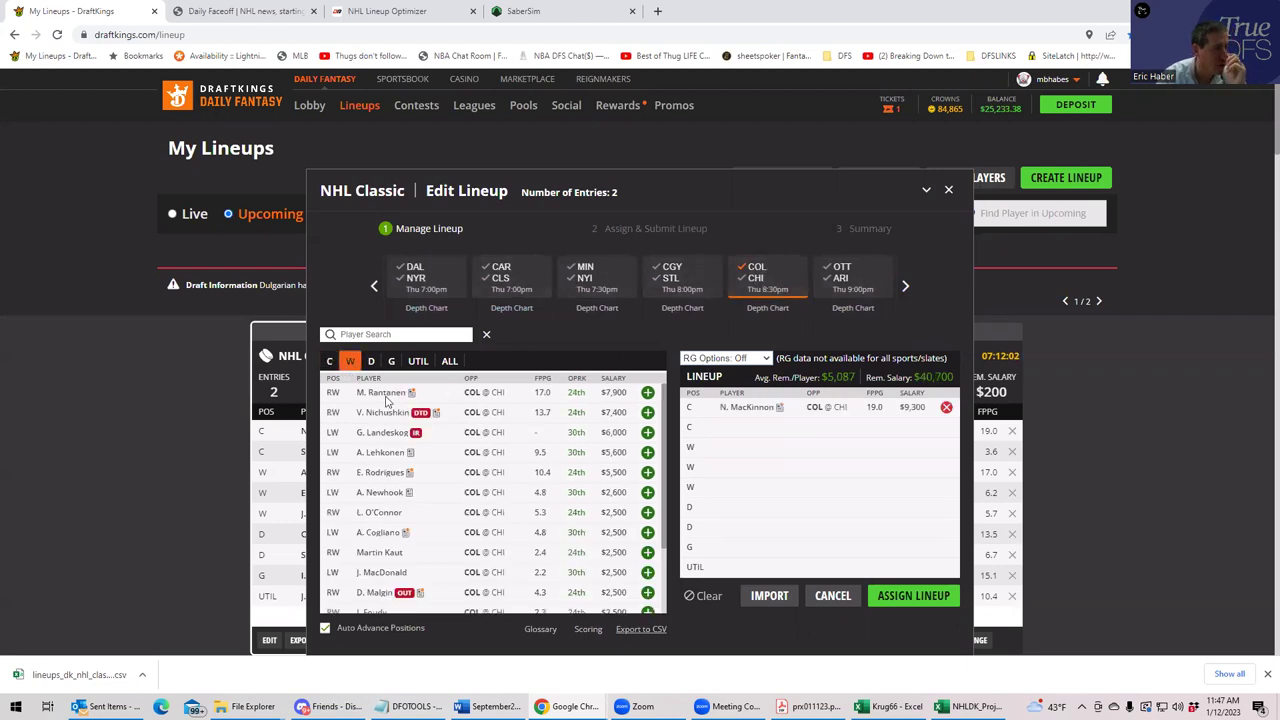
{"action": "left_click", "coordinate": [647, 393]}
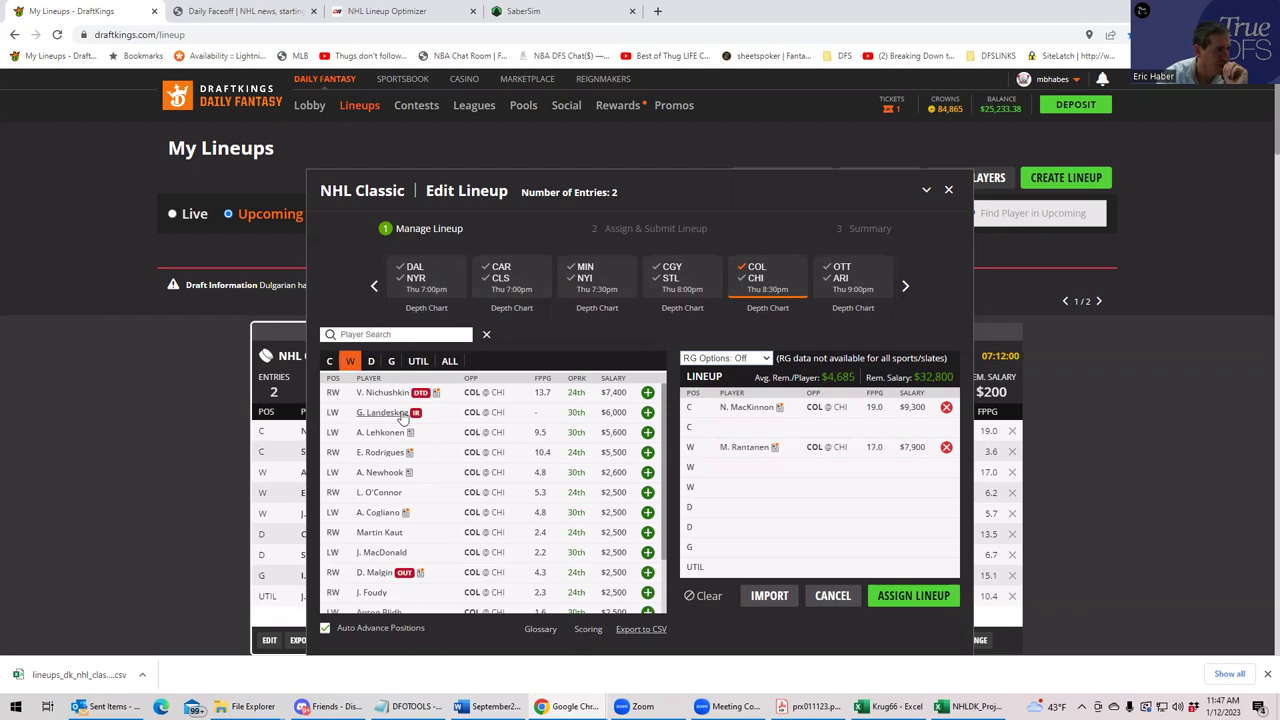
{"action": "left_click", "coordinate": [647, 432]}
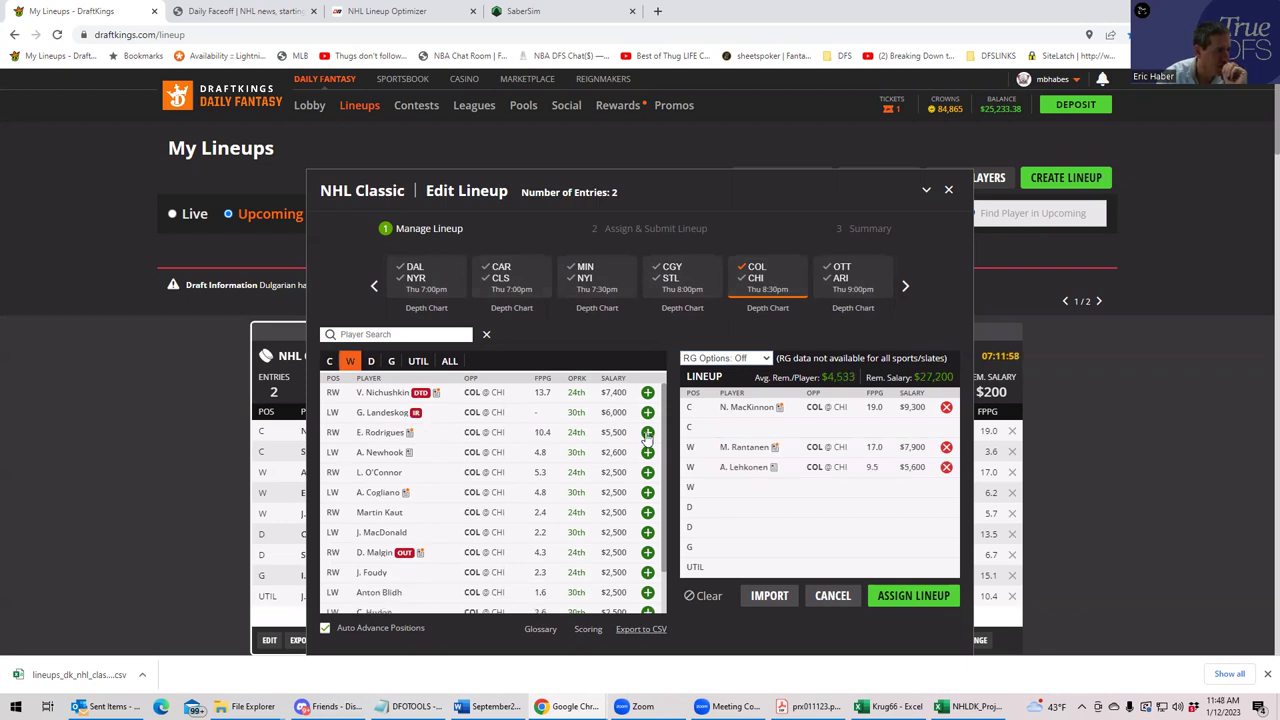
{"action": "left_click", "coordinate": [371, 361]}
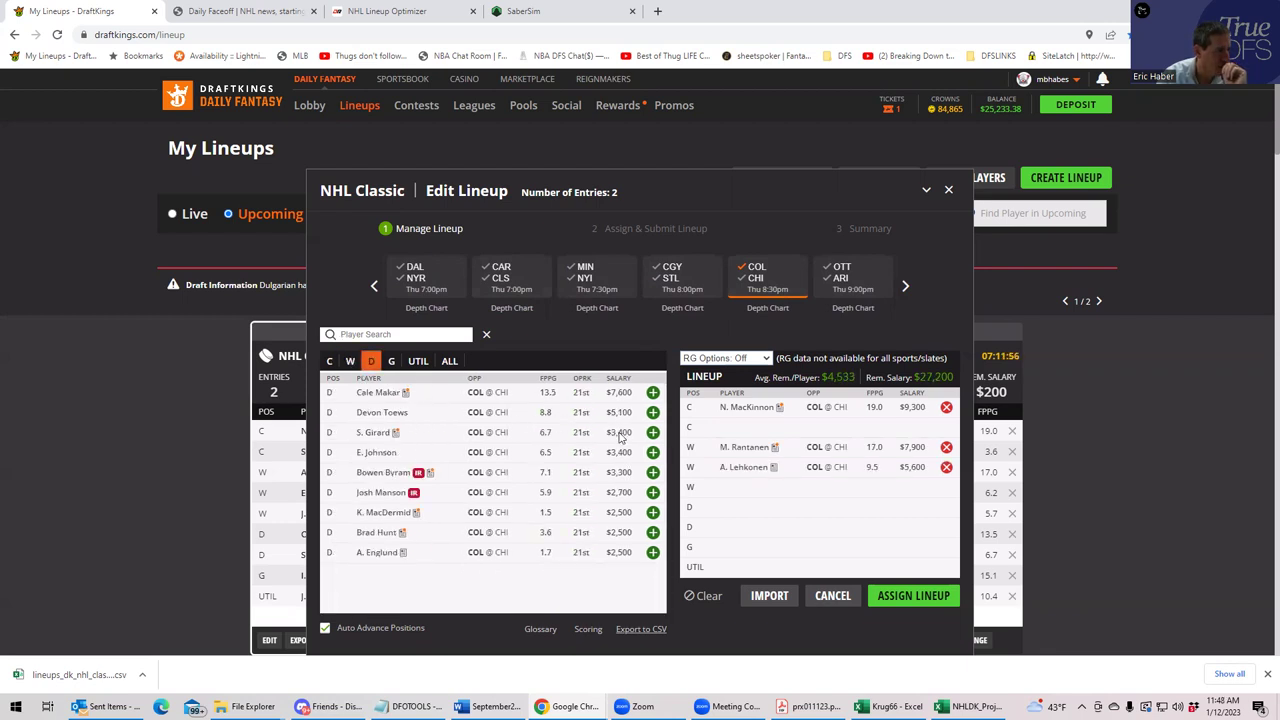
{"action": "left_click", "coordinate": [652, 393]}
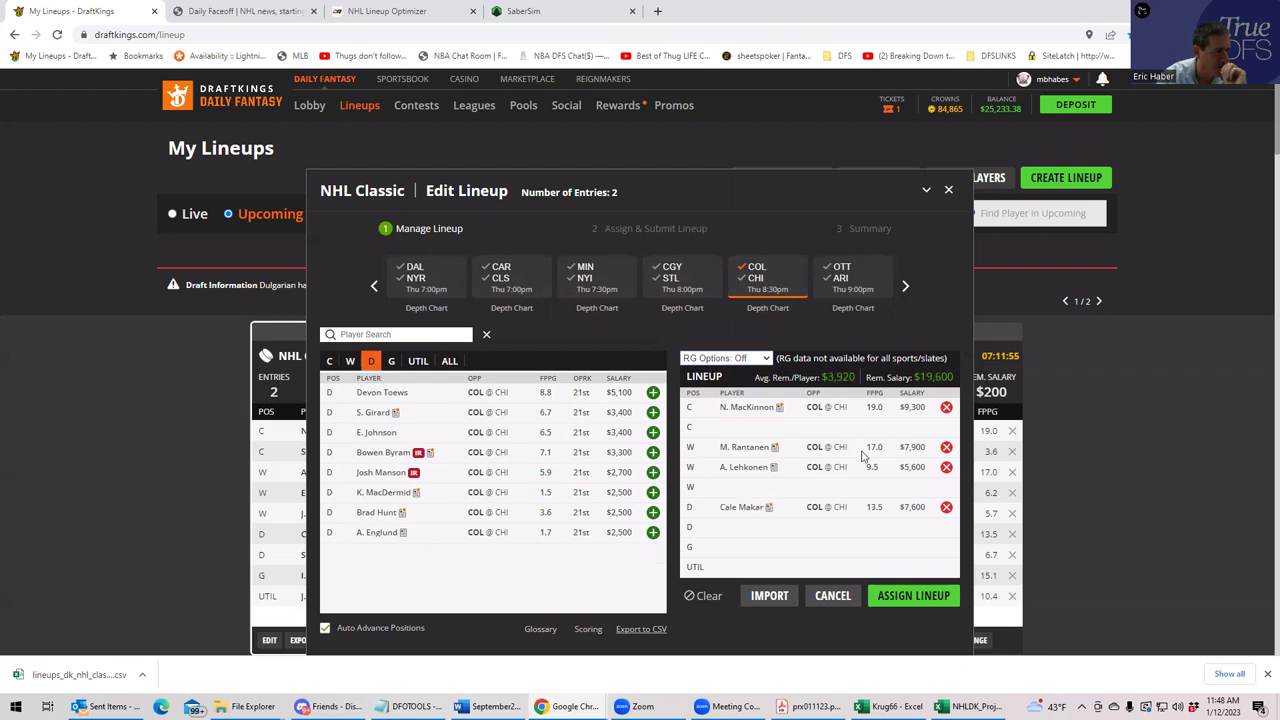
Step: Remove A. Lehkonen from the lineup and switch to the NHLDK_Proj workbook at full window size
{"action": "left_click", "coordinate": [946, 467]}
{"action": "left_click", "coordinate": [970, 706]}
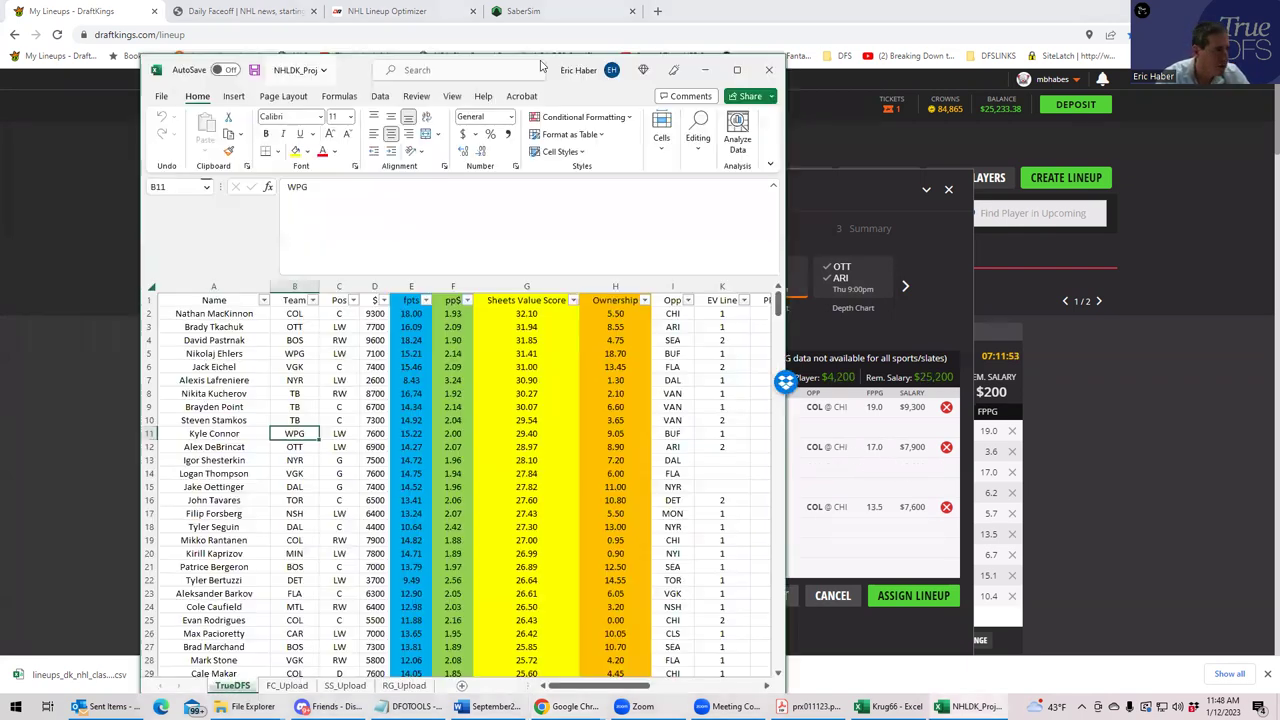
{"action": "left_click", "coordinate": [737, 69]}
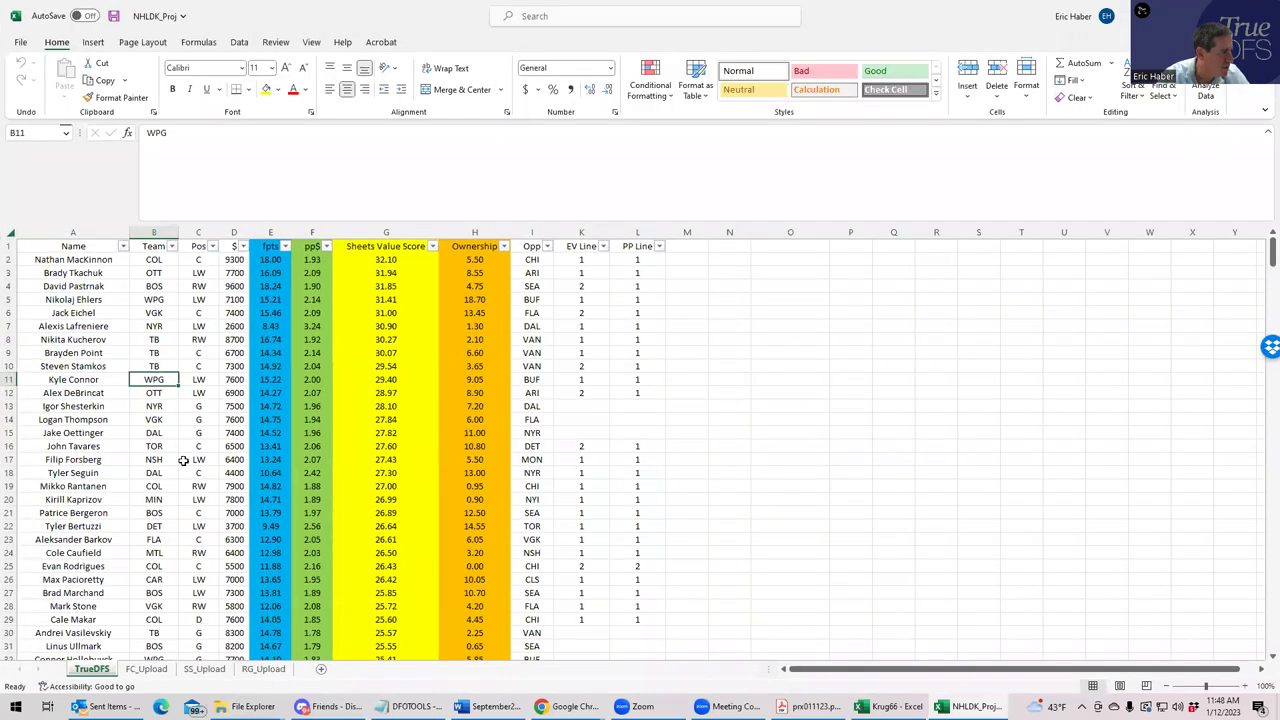
Step: Check the Colorado rows of Rantanen, Rodrigues and Makar, and look further down the projections for other Colorado players
{"action": "left_click", "coordinate": [152, 485]}
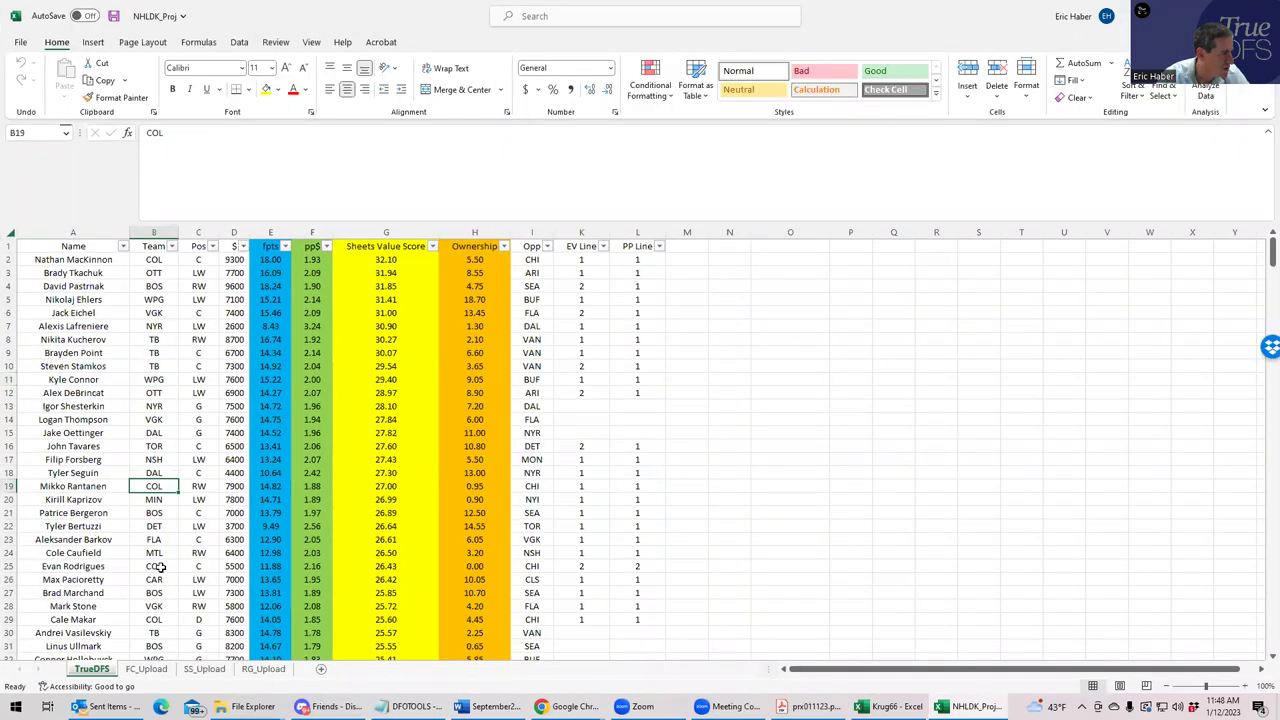
{"action": "left_click", "coordinate": [154, 567]}
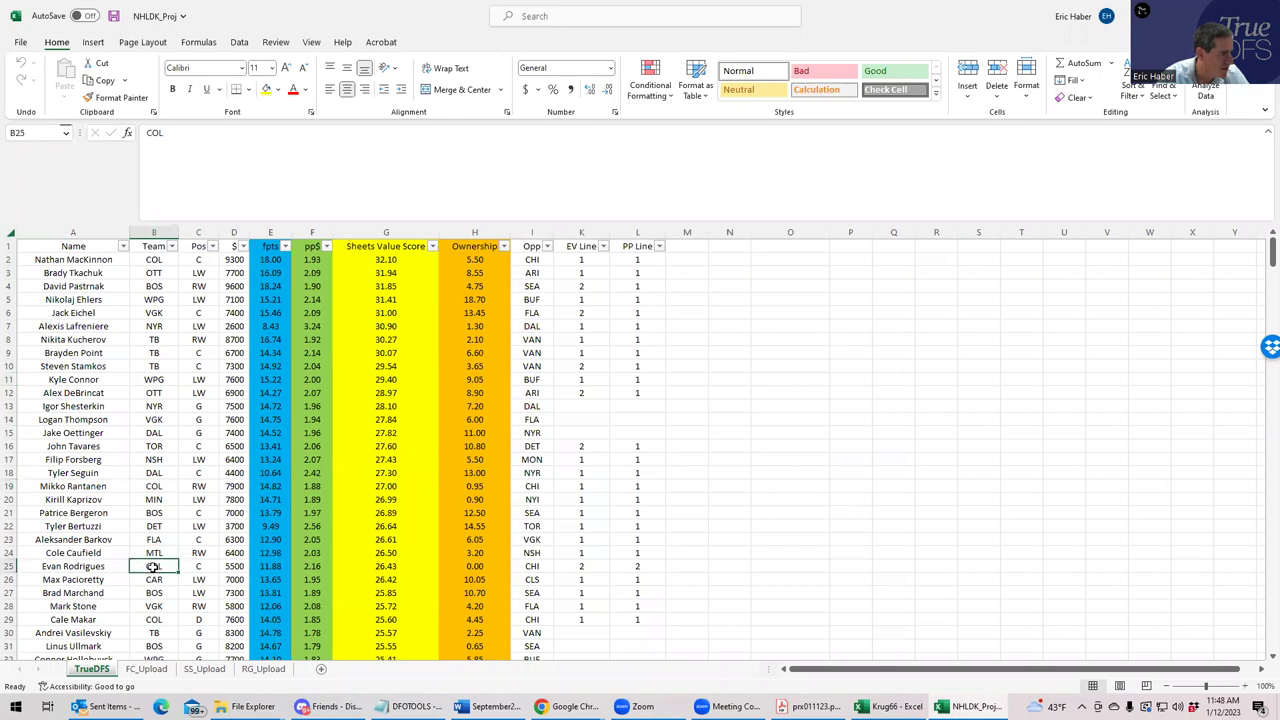
{"action": "left_click", "coordinate": [156, 620]}
{"action": "left_click", "coordinate": [157, 566]}
{"action": "left_click", "coordinate": [200, 566]}
{"action": "scroll", "coordinate": [233, 572], "scroll_direction": "down", "scroll_amount": 1}
{"action": "scroll", "coordinate": [233, 572], "scroll_direction": "down", "scroll_amount": 3}
{"action": "scroll", "coordinate": [231, 572], "scroll_direction": "down", "scroll_amount": 5}
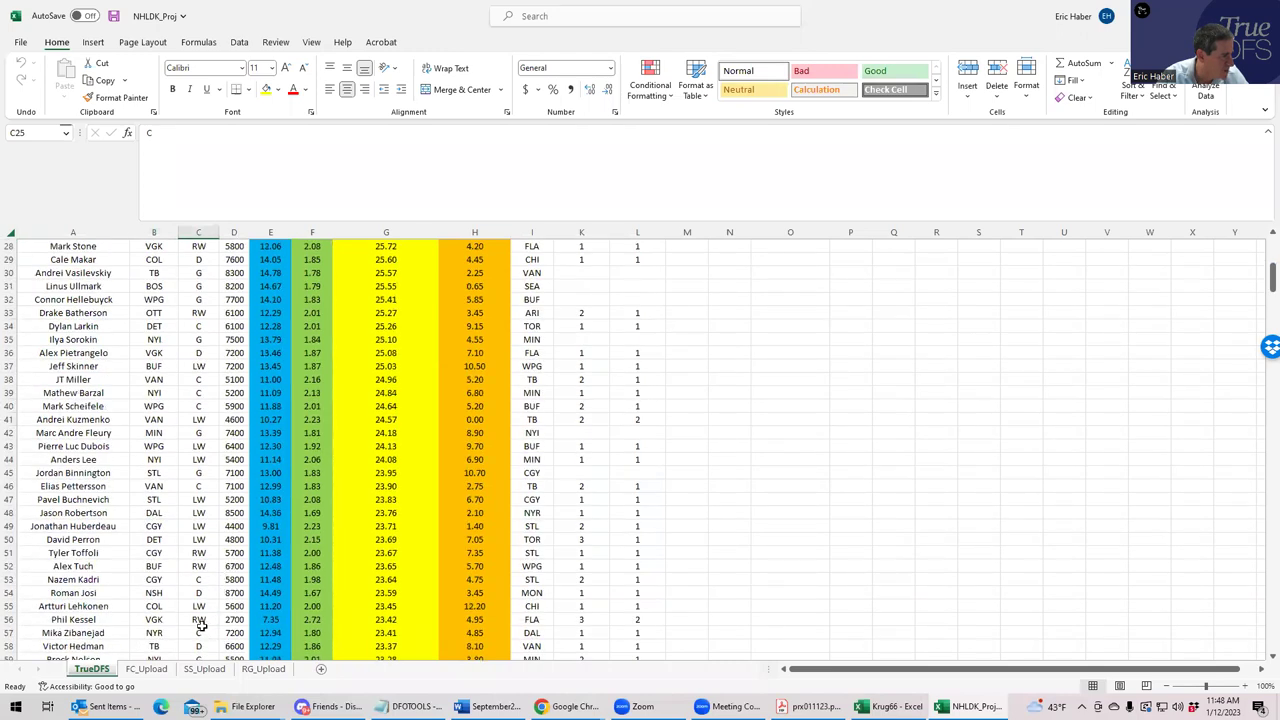
{"action": "scroll", "coordinate": [200, 617], "scroll_direction": "up", "scroll_amount": 5}
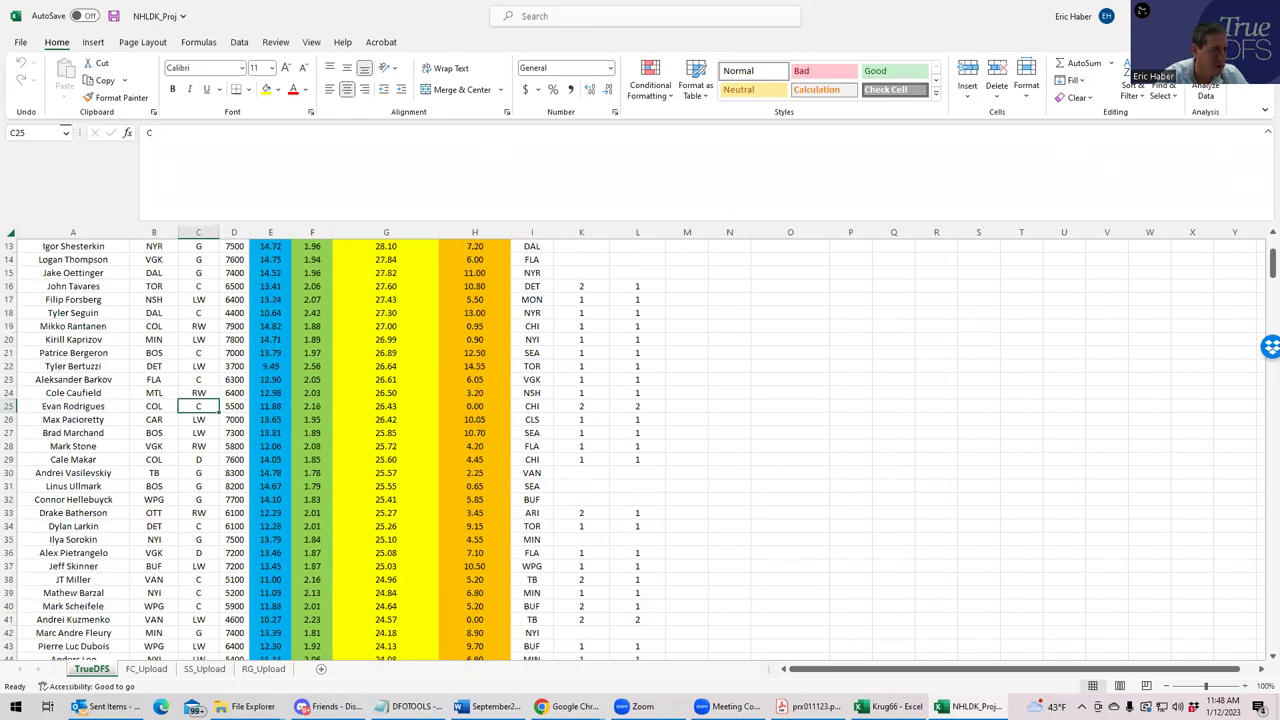
Step: Switch back to the DraftKings lineup editor, list the goalies and clear the Colorado team filter
{"action": "key", "text": "alt+Tab"}
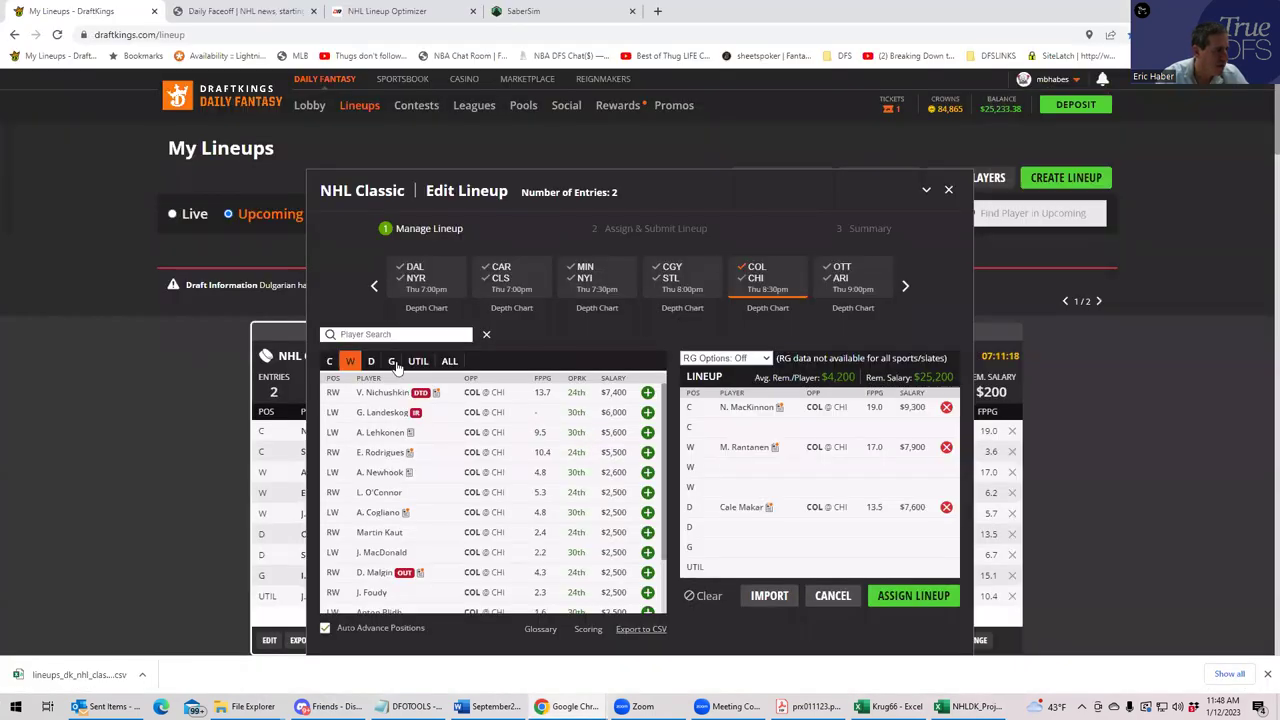
{"action": "left_click", "coordinate": [392, 362]}
{"action": "left_click", "coordinate": [755, 265]}
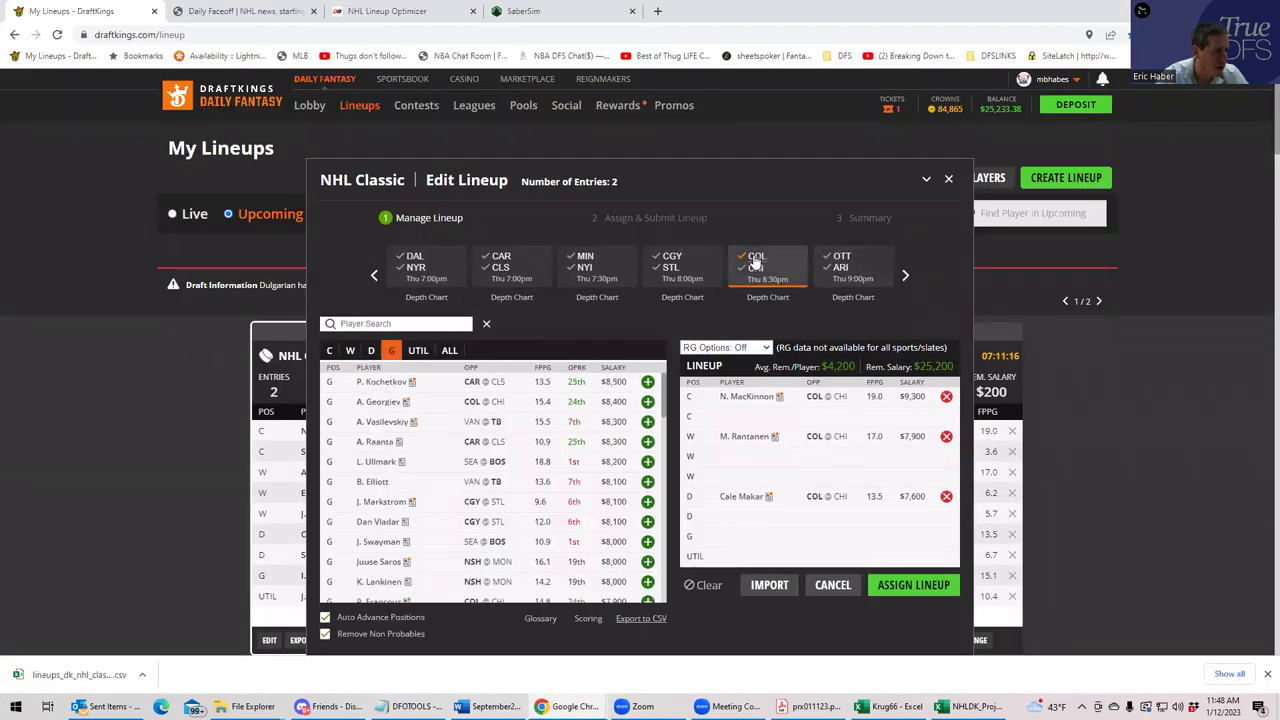
Step: Check goalie Igor Shesterkin's salary and Sheets Value Score in the NHLDK_Proj workbook
{"action": "left_click", "coordinate": [888, 706]}
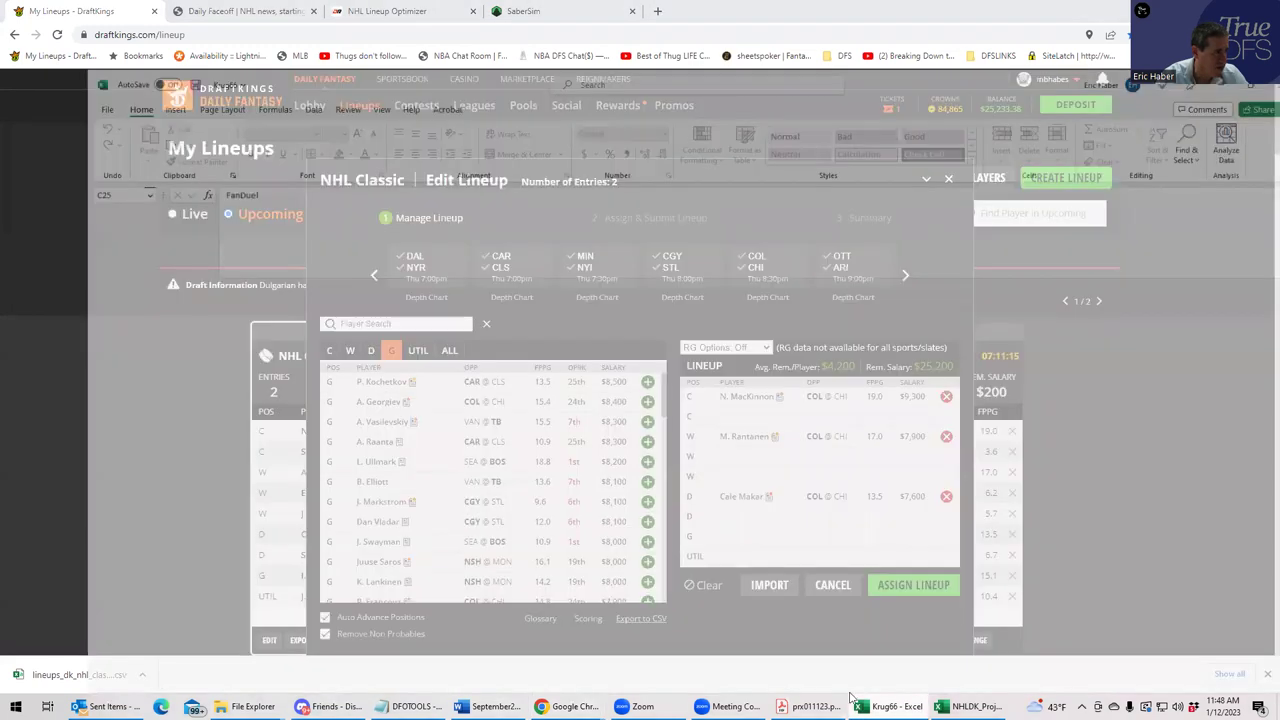
{"action": "left_click", "coordinate": [970, 706]}
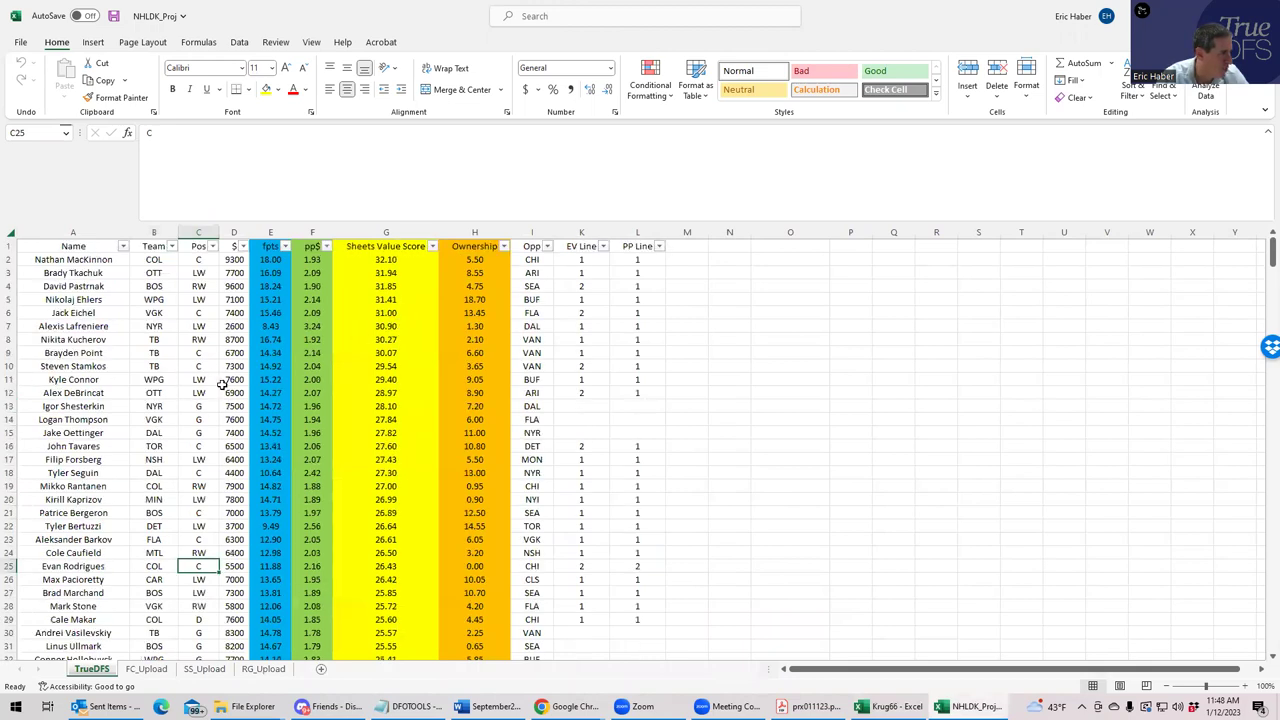
{"action": "left_click", "coordinate": [229, 406]}
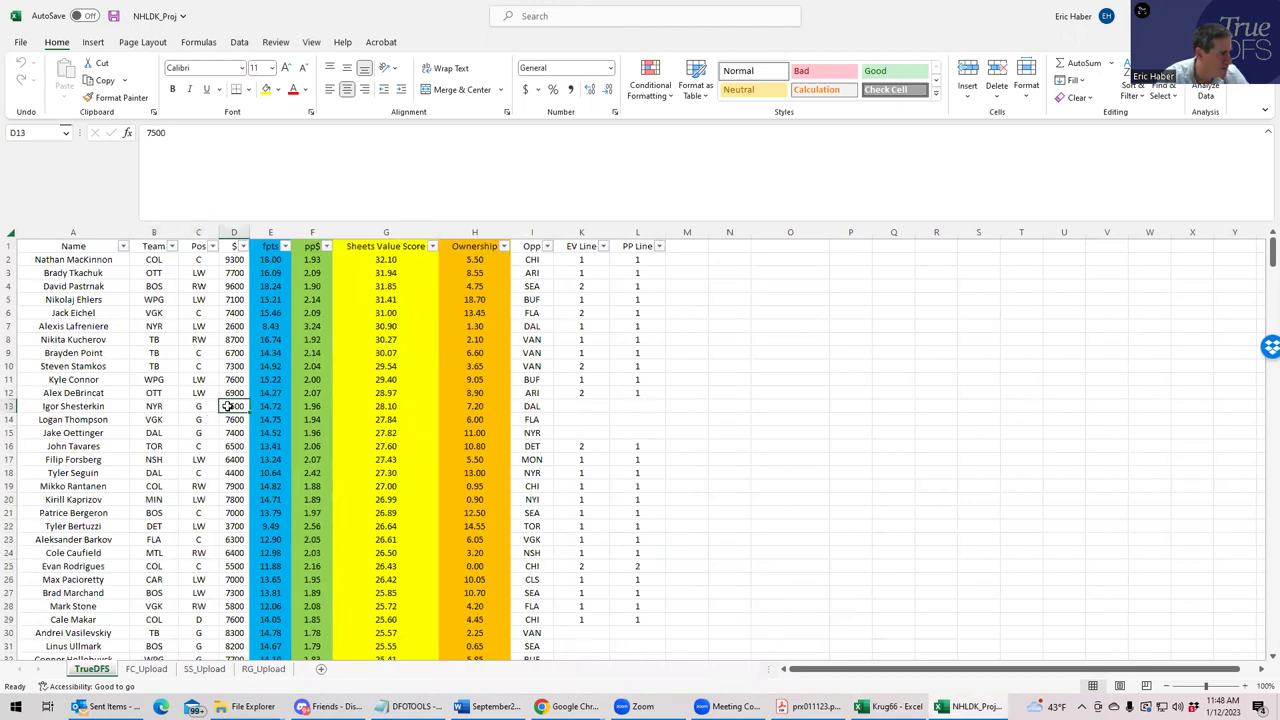
{"action": "left_click", "coordinate": [374, 405]}
{"action": "left_click", "coordinate": [230, 409]}
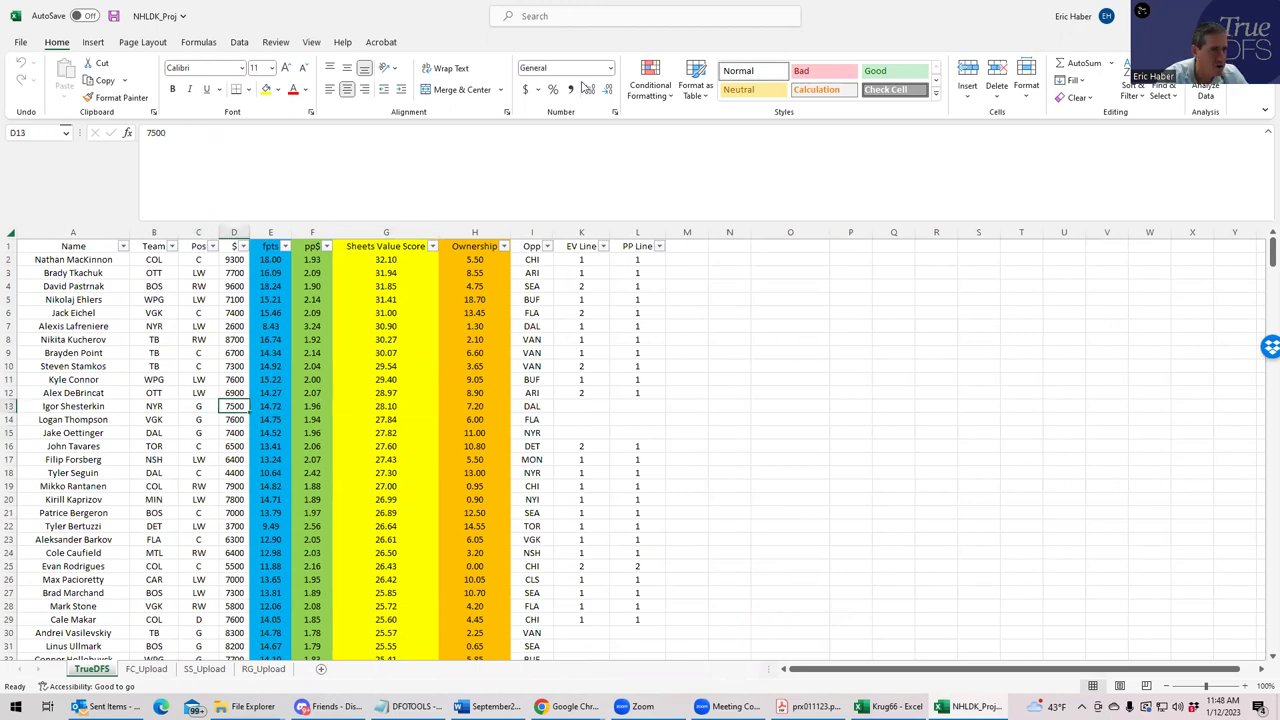
Step: Return to the DraftKings lineup editor, filter the goalies to NYR and add I. Shesterkin to the lineup
{"action": "key", "text": "alt+Tab"}
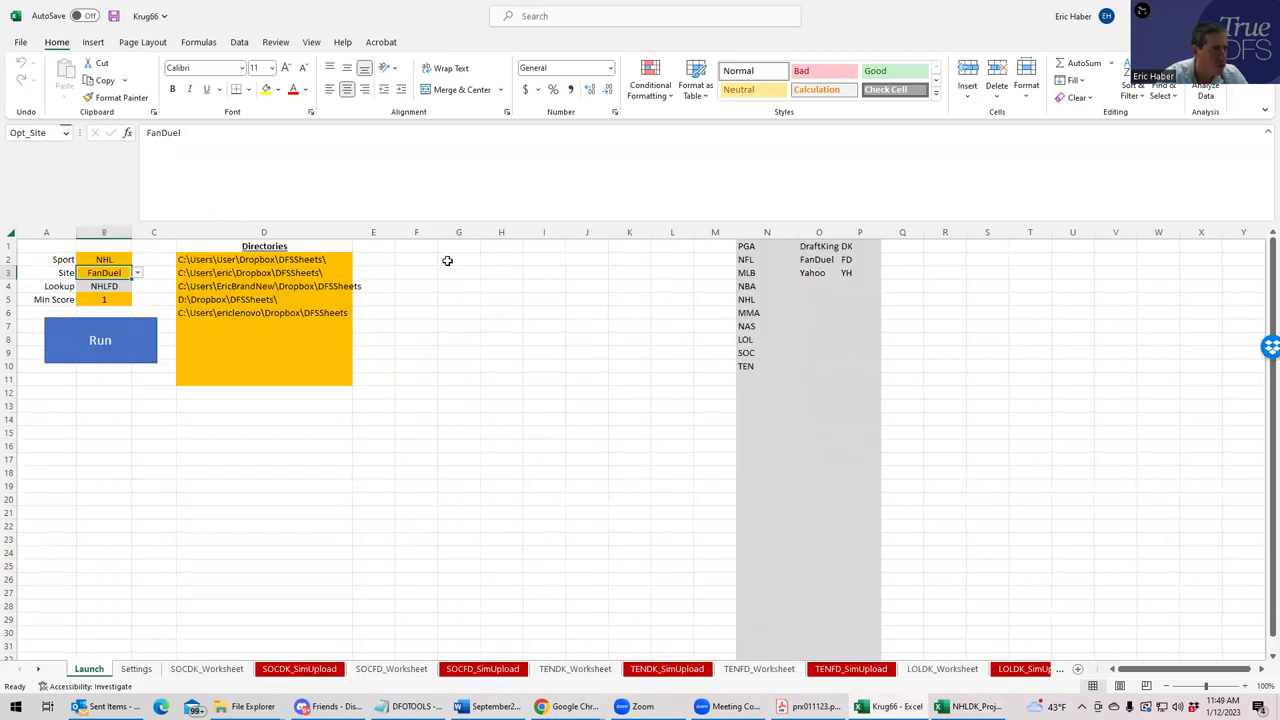
{"action": "key", "text": "alt+Tab"}
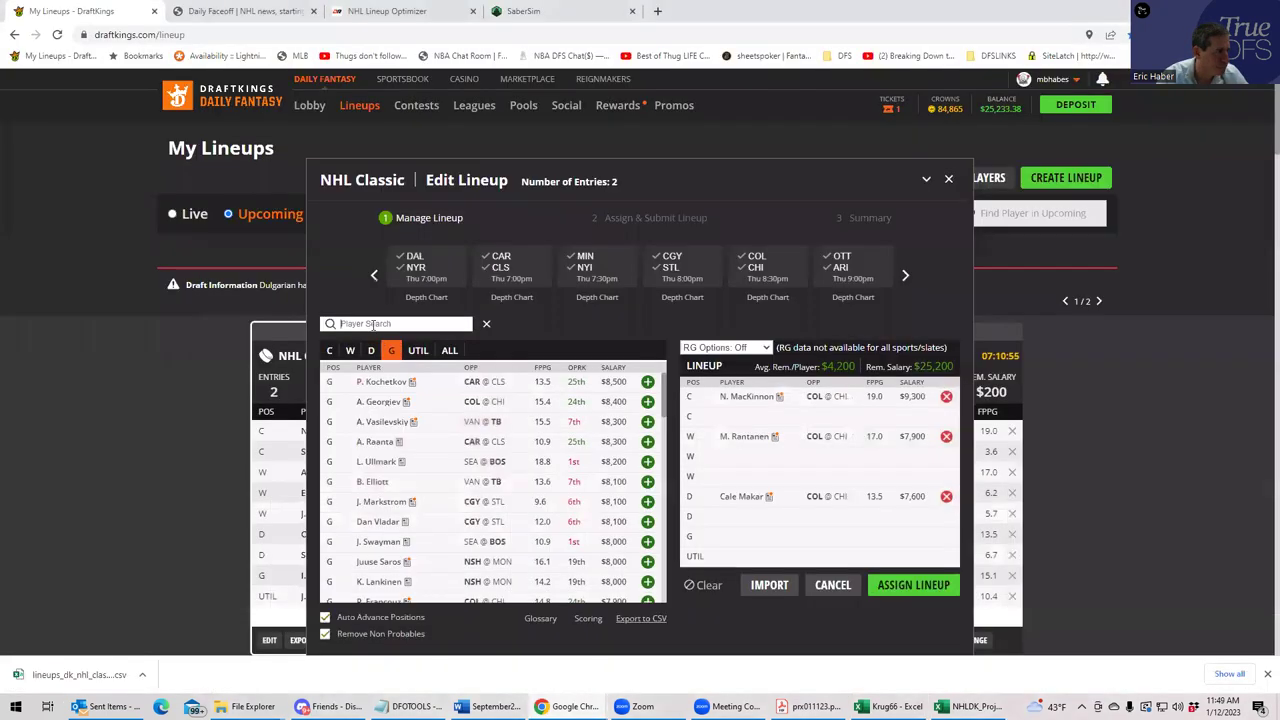
{"action": "left_click", "coordinate": [418, 275]}
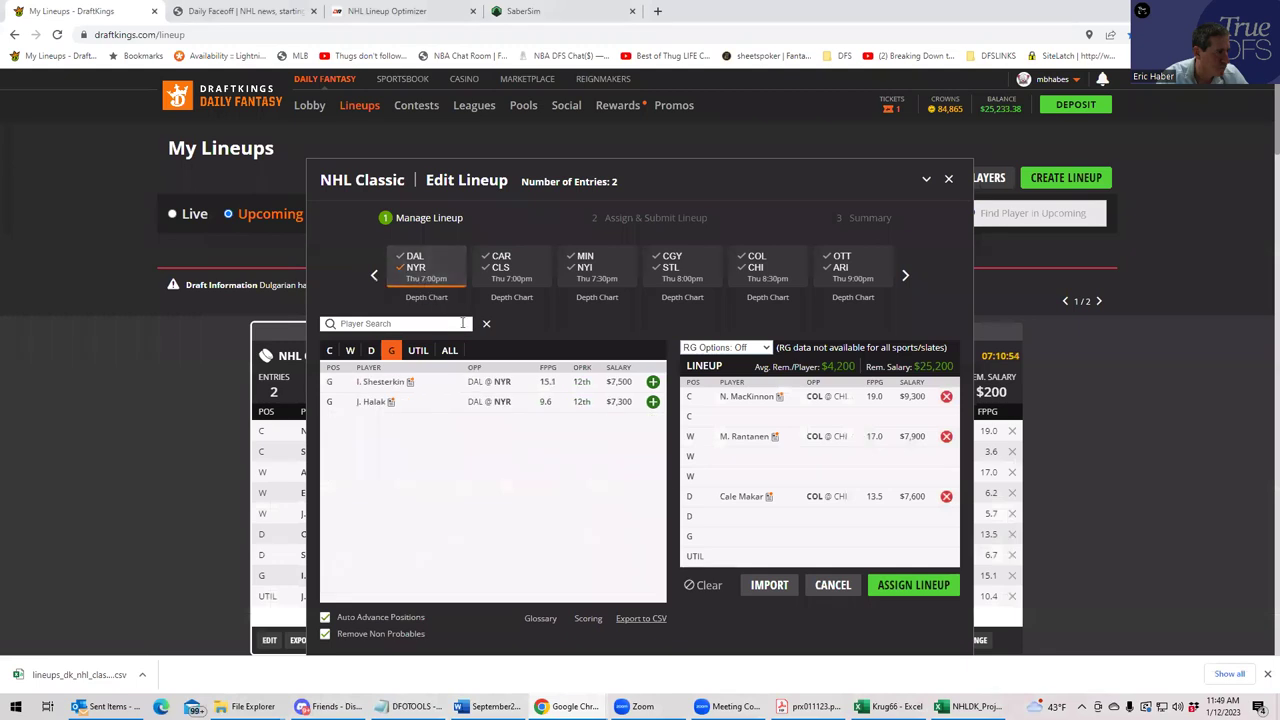
{"action": "left_click", "coordinate": [648, 382]}
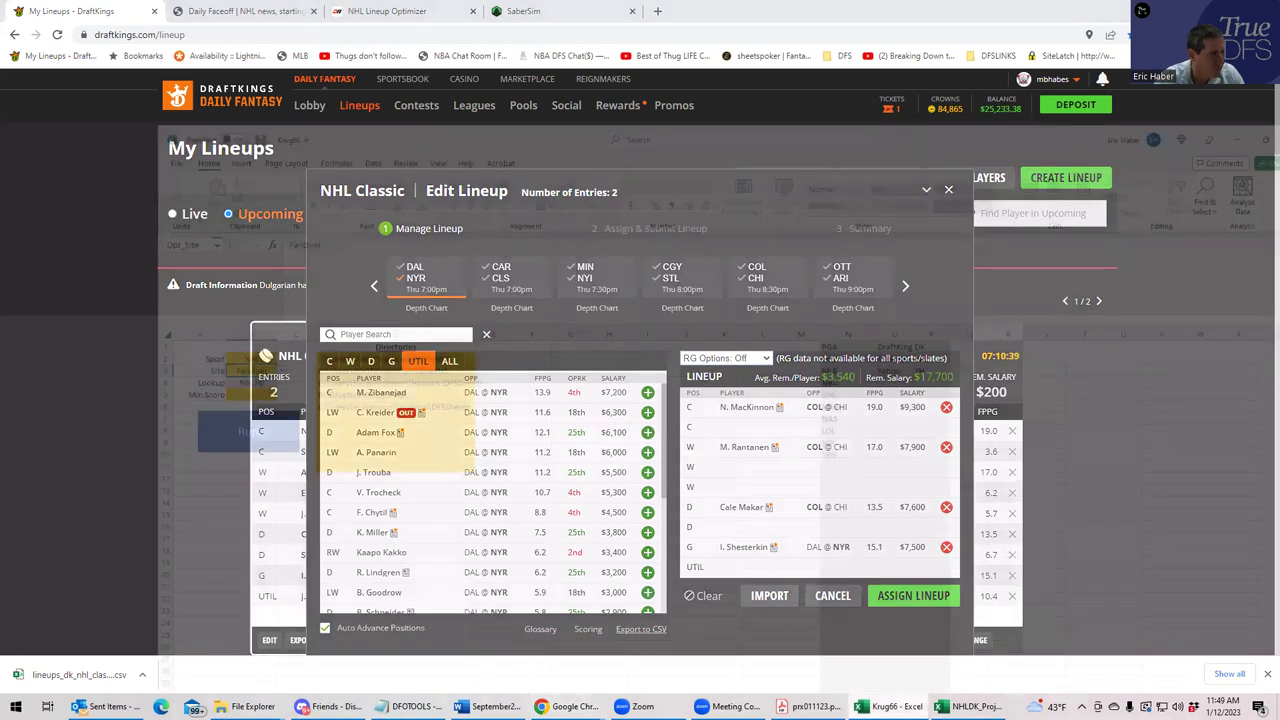
Step: Return to the NHLDK_Proj workbook and review Alexis Lafreniere's team, salary, Sheets Value Score and Ownership
{"action": "left_click", "coordinate": [885, 706]}
{"action": "left_click", "coordinate": [970, 706]}
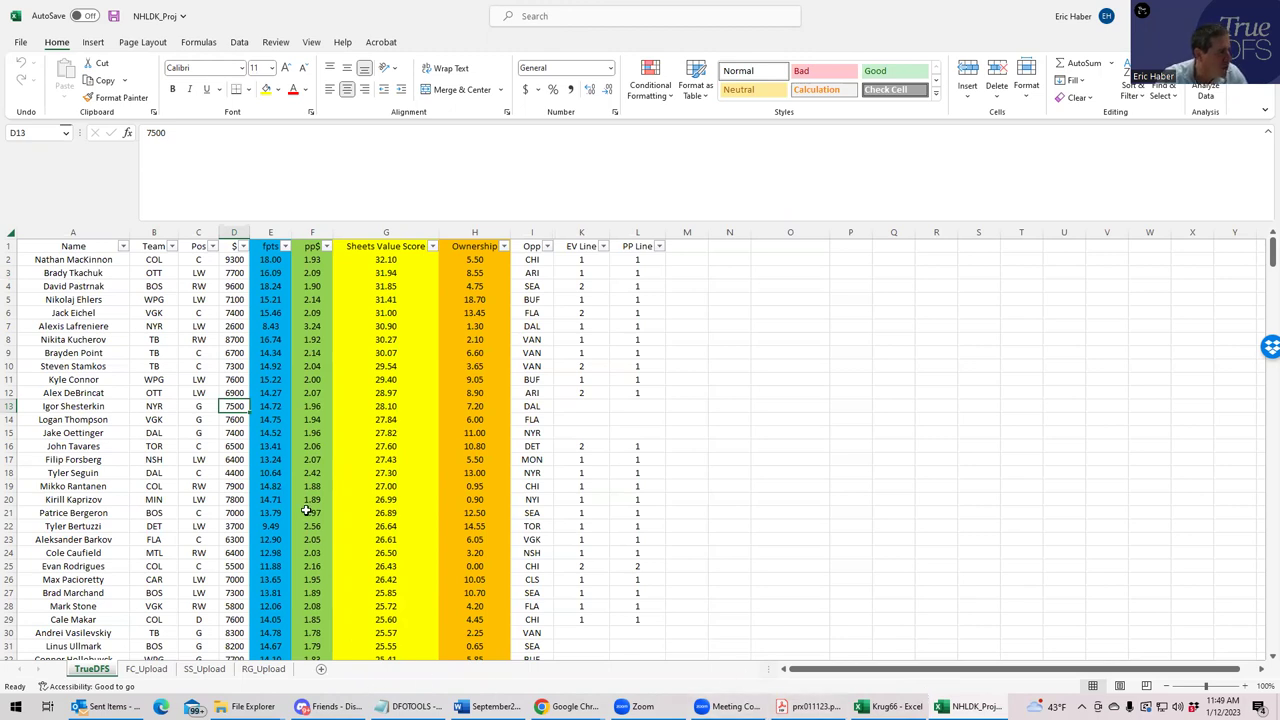
{"action": "left_click", "coordinate": [154, 272]}
{"action": "left_click", "coordinate": [155, 326]}
{"action": "left_click", "coordinate": [68, 329]}
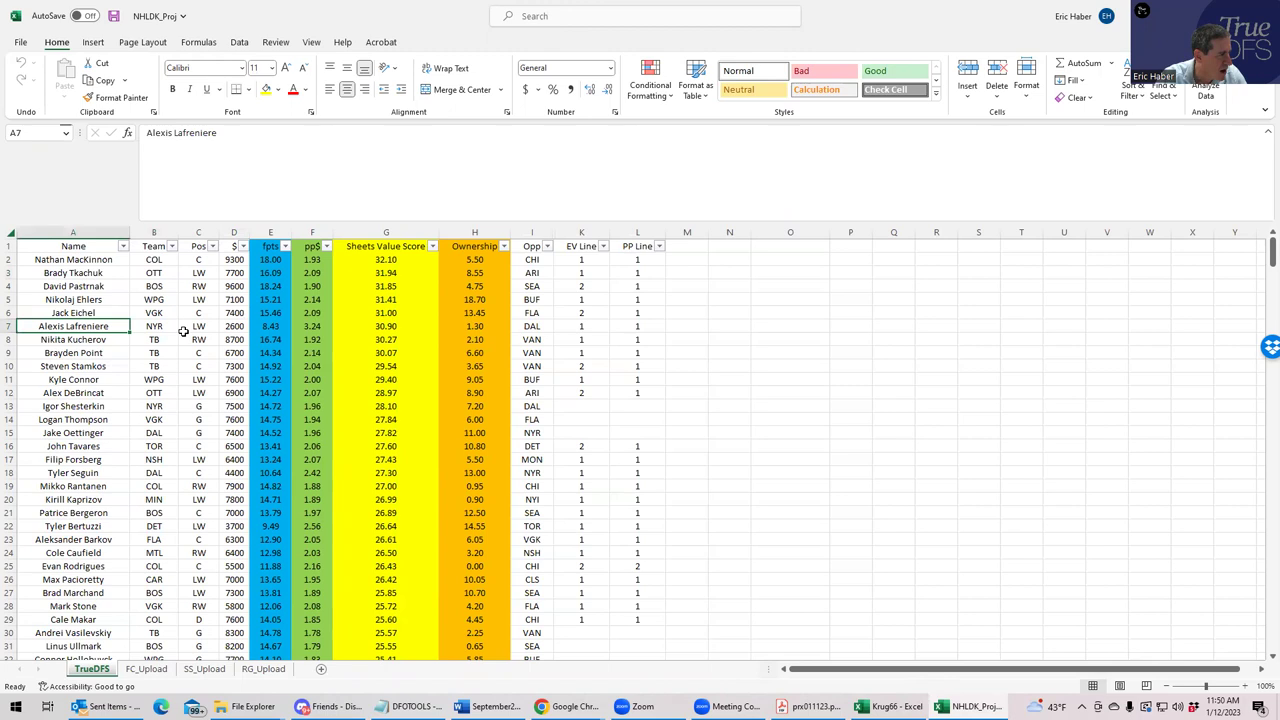
{"action": "left_click", "coordinate": [214, 328]}
{"action": "left_click", "coordinate": [393, 325]}
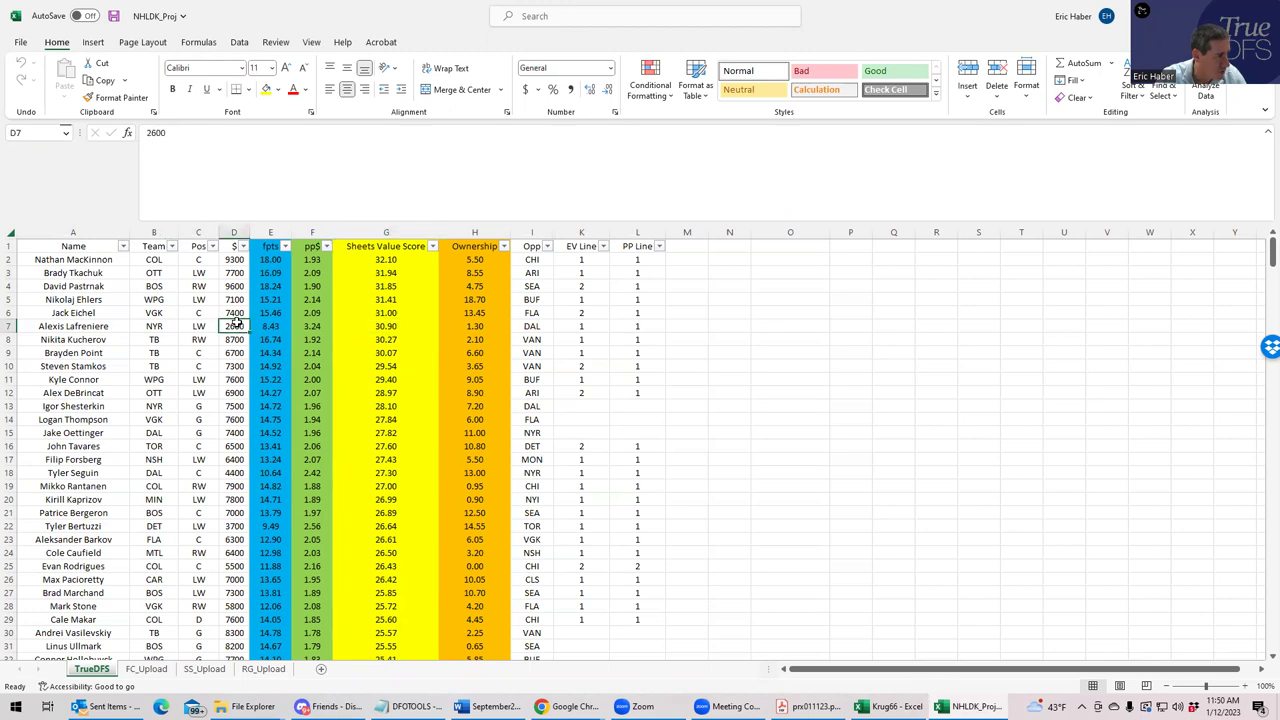
{"action": "left_click", "coordinate": [446, 330]}
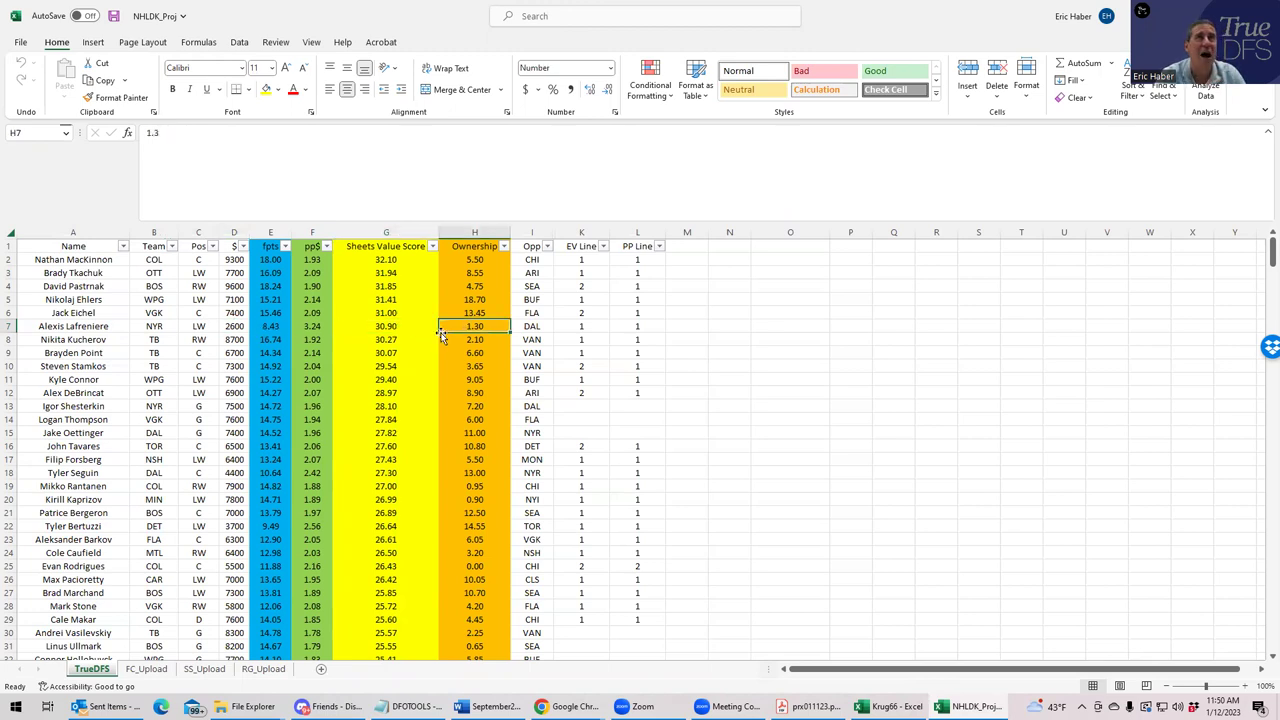
{"action": "left_click", "coordinate": [385, 329]}
{"action": "left_click", "coordinate": [147, 331]}
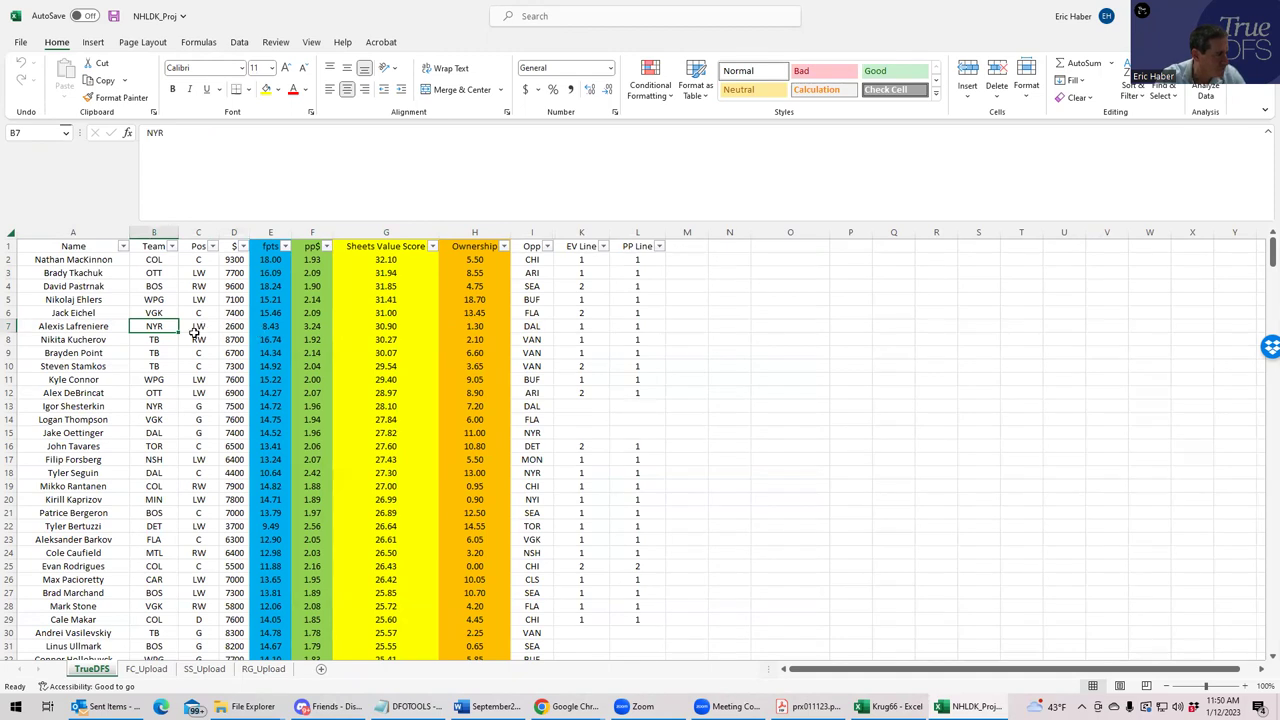
Step: Check Igor Shesterkin's row and look through the lower-ranked projections for further lineup candidates
{"action": "left_click", "coordinate": [197, 407]}
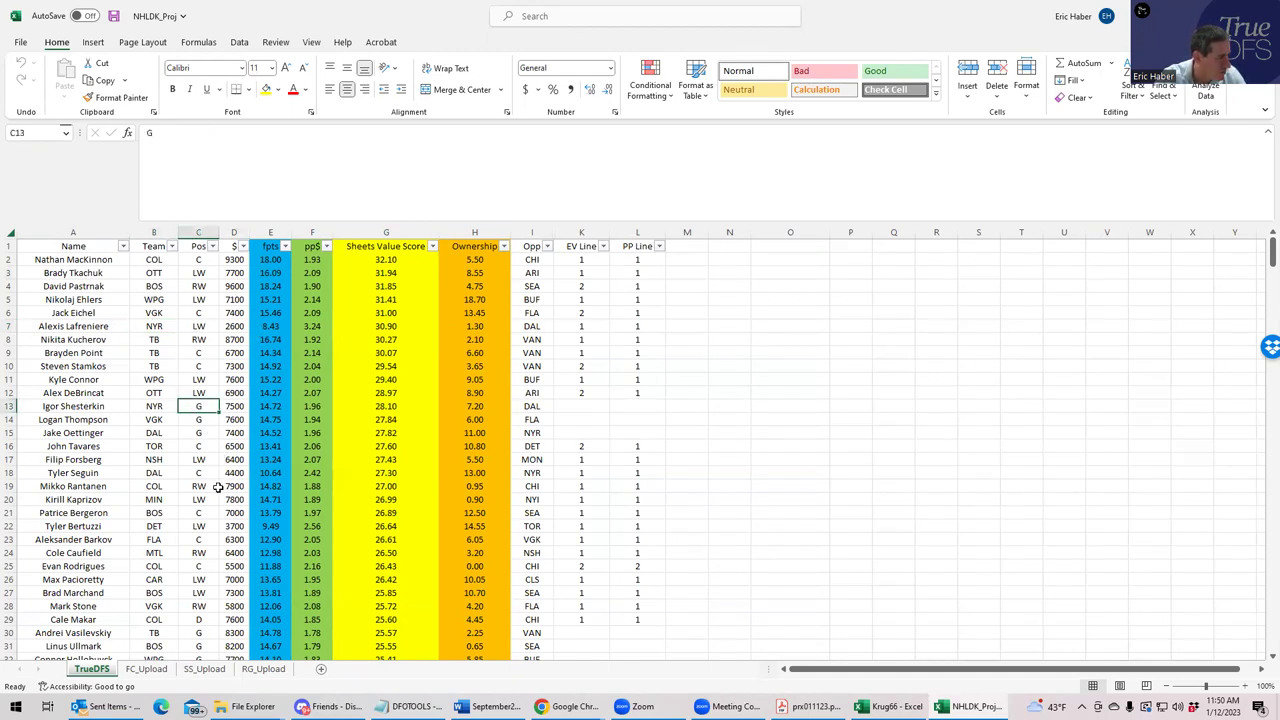
{"action": "scroll", "coordinate": [219, 487], "scroll_direction": "down", "scroll_amount": 5}
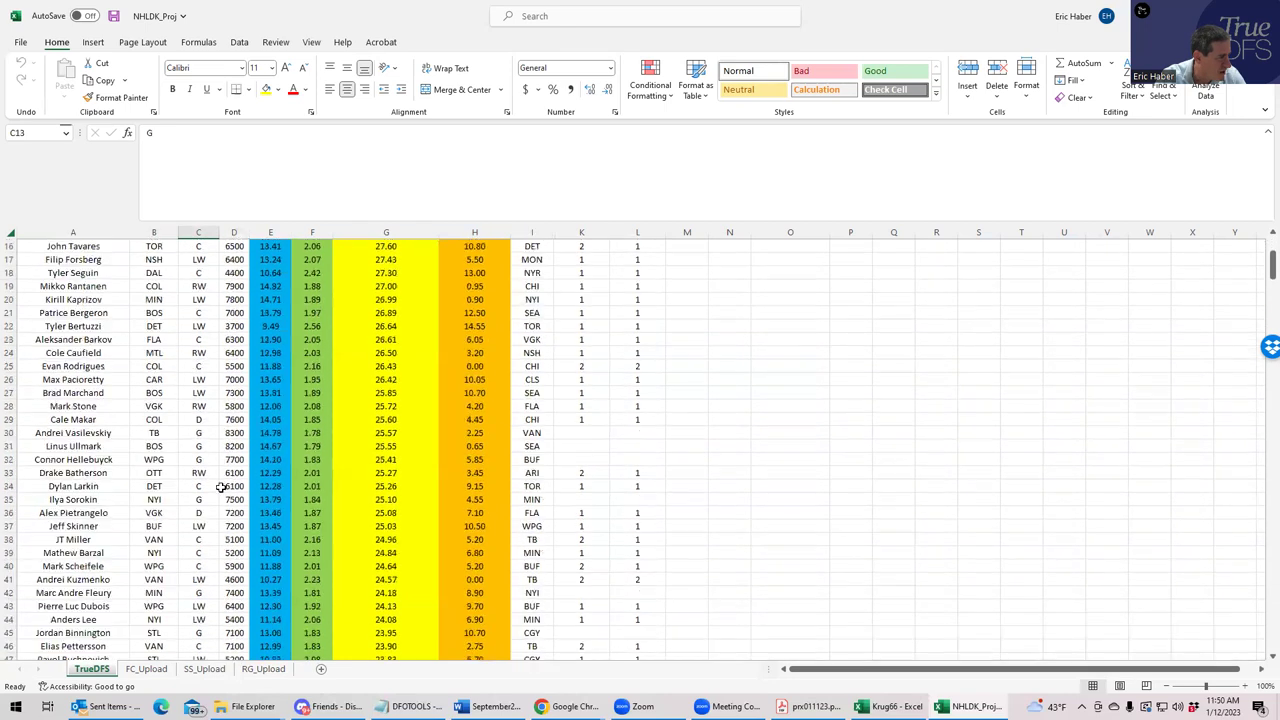
{"action": "scroll", "coordinate": [222, 487], "scroll_direction": "down", "scroll_amount": 5}
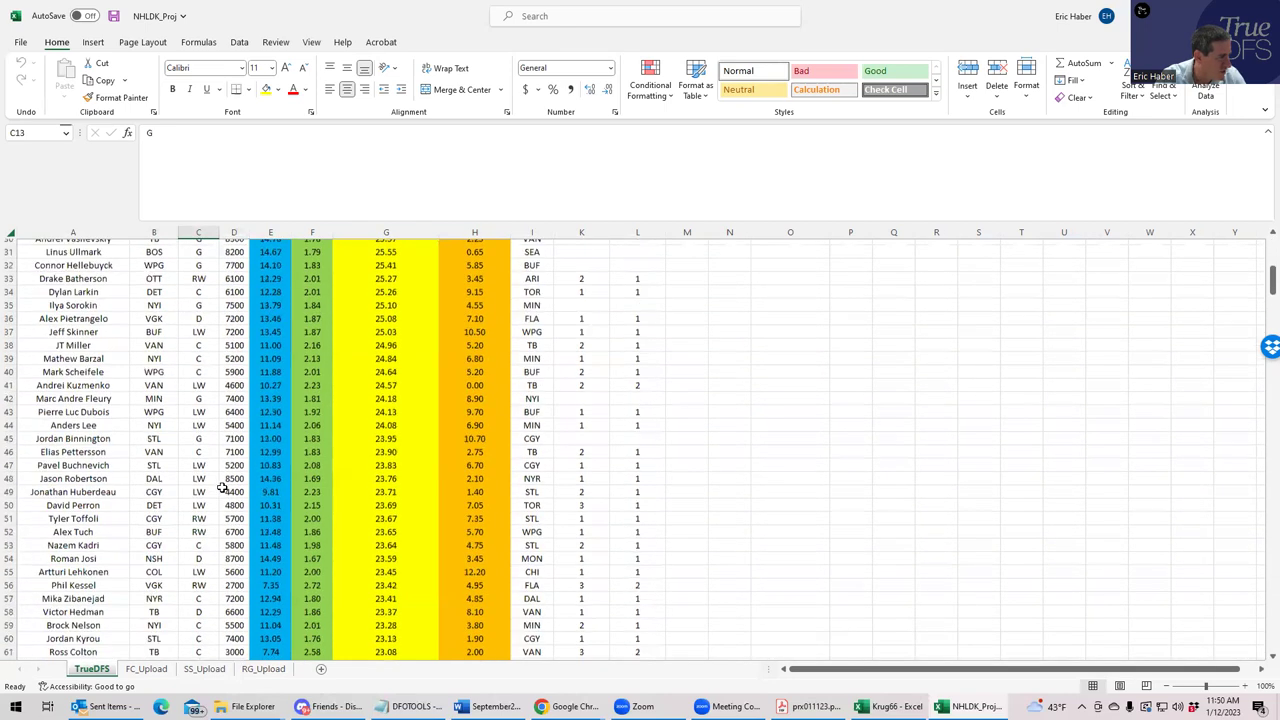
{"action": "scroll", "coordinate": [222, 487], "scroll_direction": "down", "scroll_amount": 1}
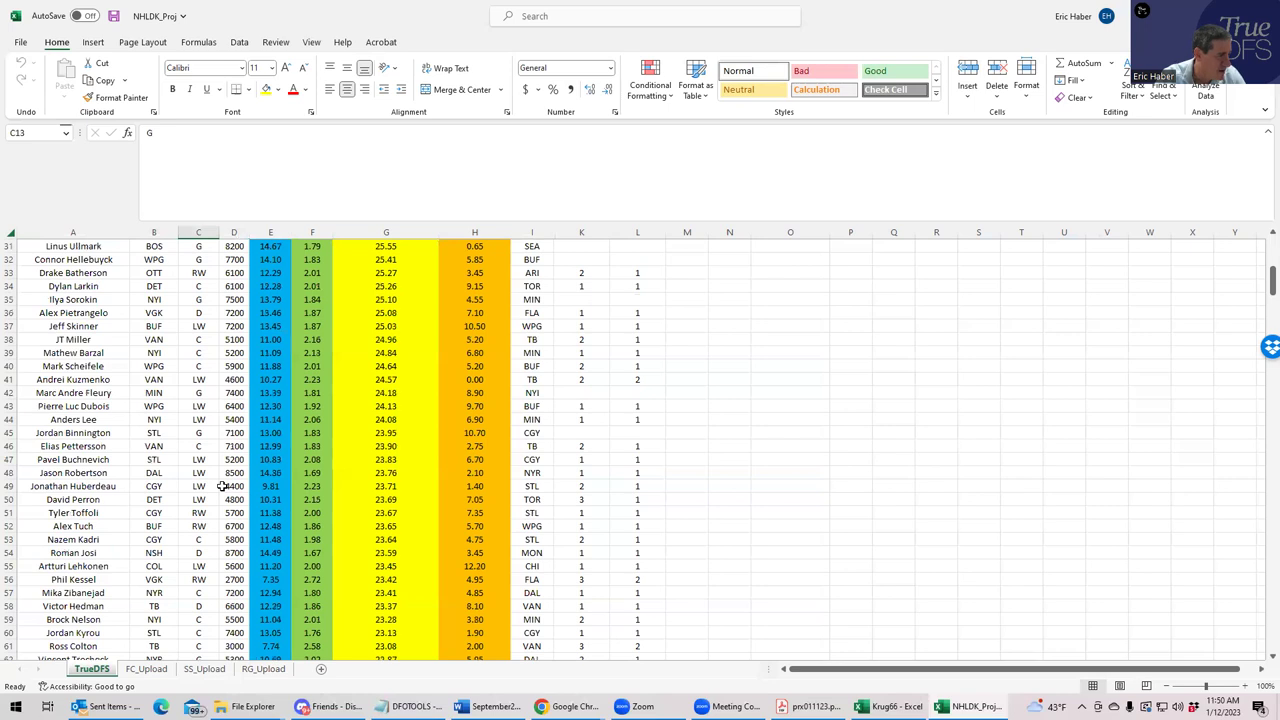
{"action": "scroll", "coordinate": [222, 487], "scroll_direction": "up", "scroll_amount": 10}
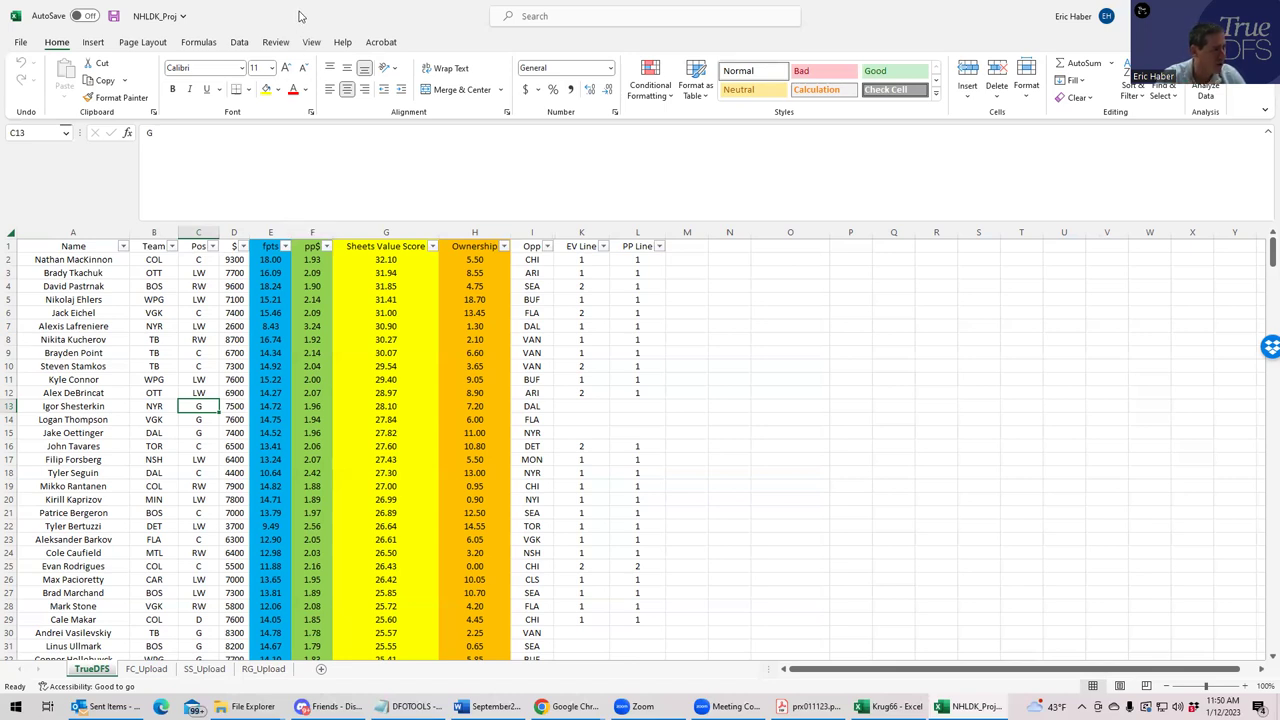
Step: Return to the DraftKings lineup editor, search for "laf" and add A. Lafreniere at wing
{"action": "key", "text": "alt+Tab"}
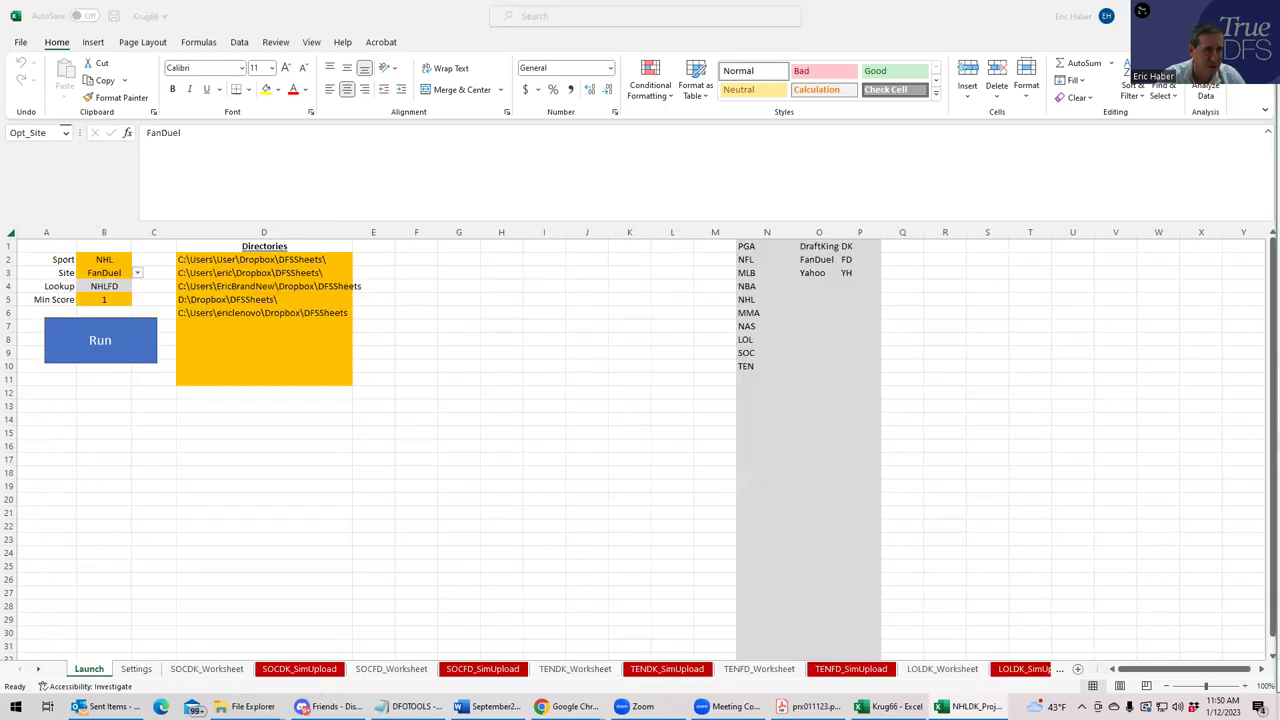
{"action": "key", "text": "alt+Tab"}
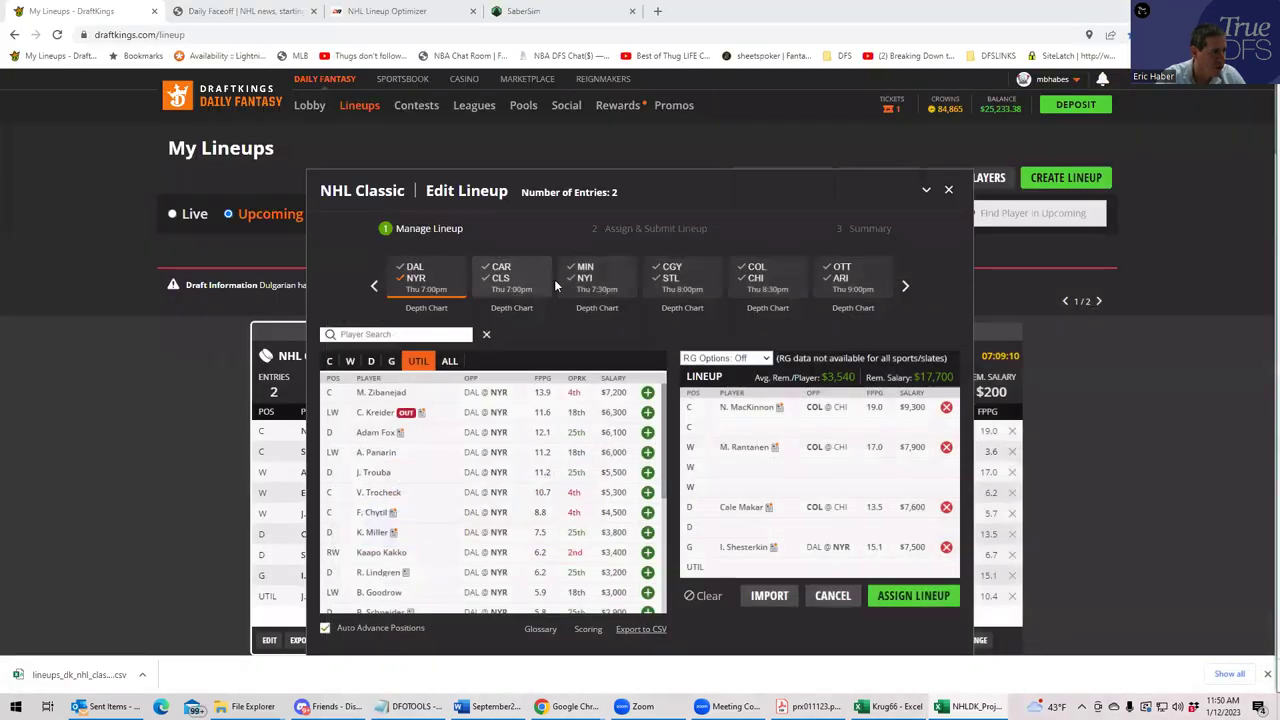
{"action": "left_click", "coordinate": [414, 283]}
{"action": "left_click", "coordinate": [414, 283]}
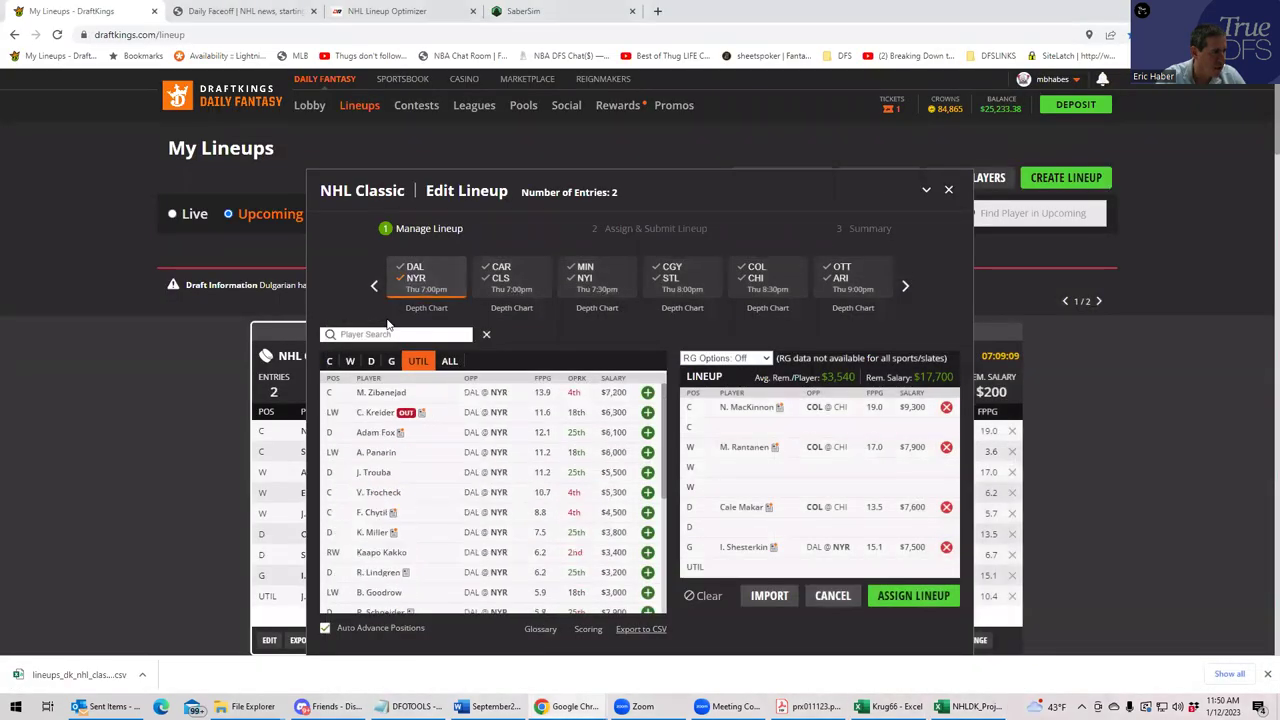
{"action": "left_click", "coordinate": [352, 362]}
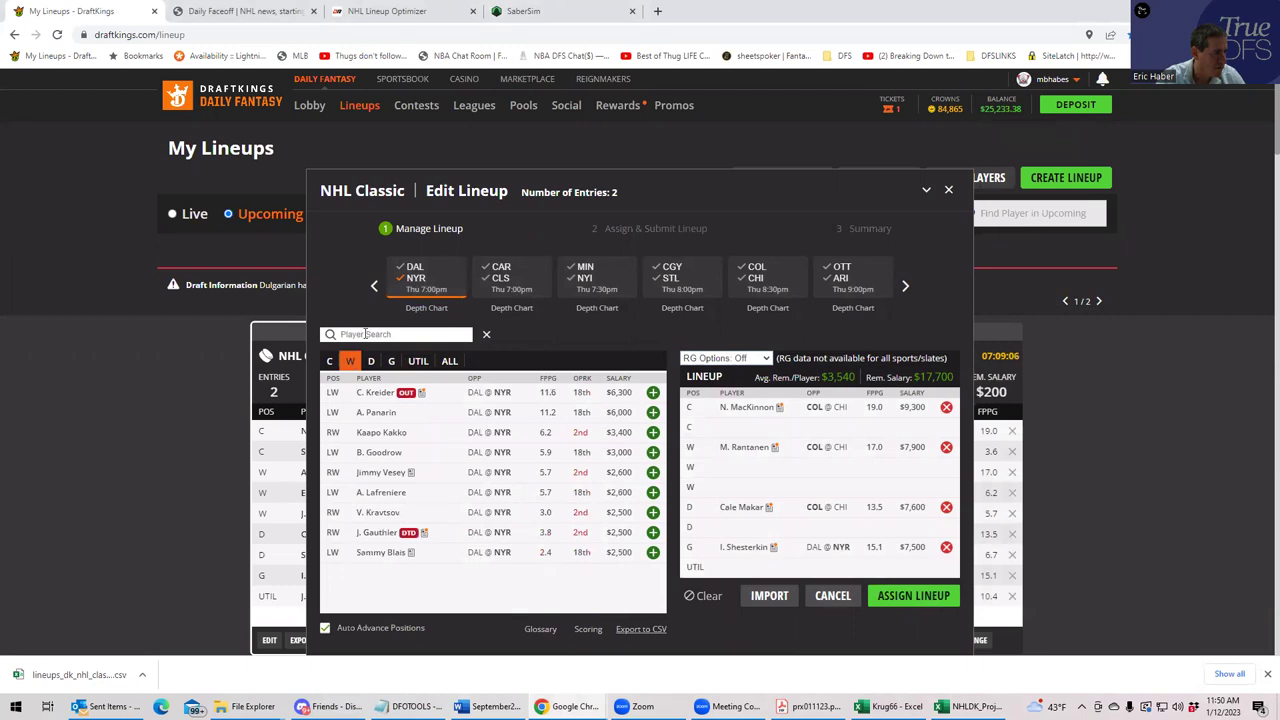
{"action": "left_click", "coordinate": [366, 334]}
{"action": "type", "text": "laf"}
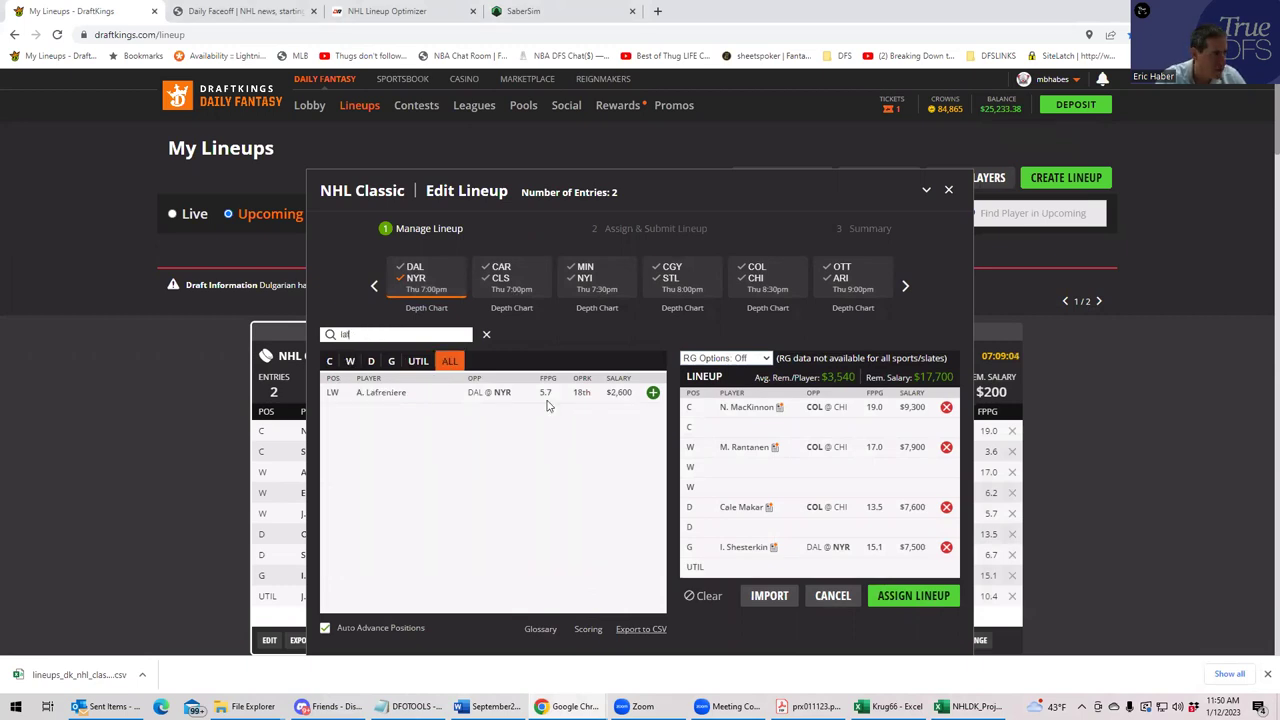
{"action": "left_click", "coordinate": [653, 394]}
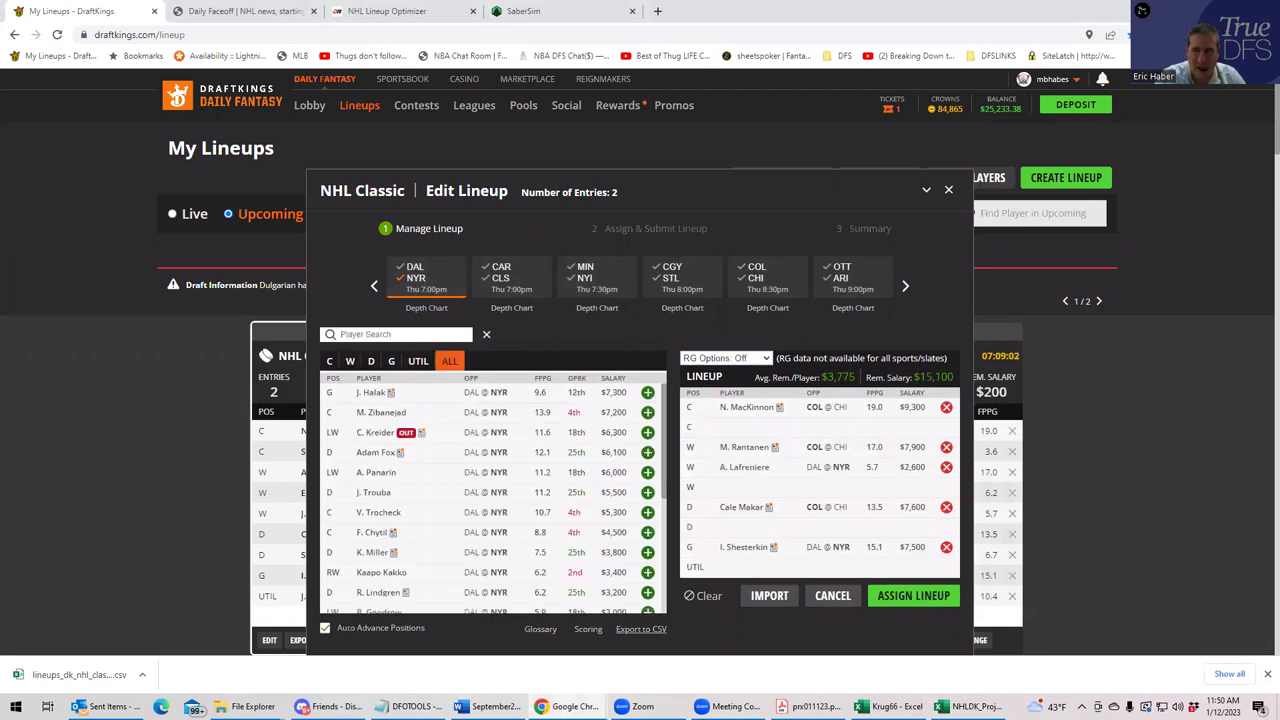
Step: Bring the NHLDK_Proj workbook back up at full window size and check Alexis Lafreniere's EV Line assignment
{"action": "key", "text": "alt+Tab"}
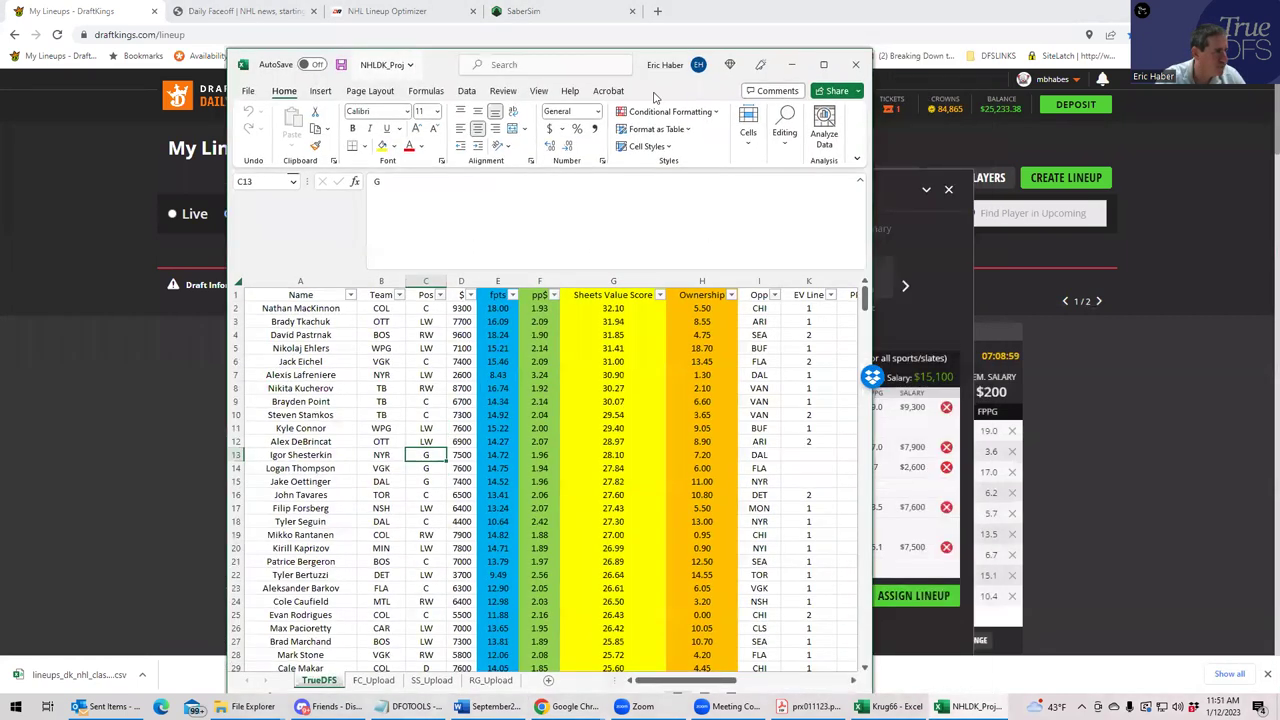
{"action": "left_click_drag", "start_coordinate": [768, 65], "coordinate": [648, 76]}
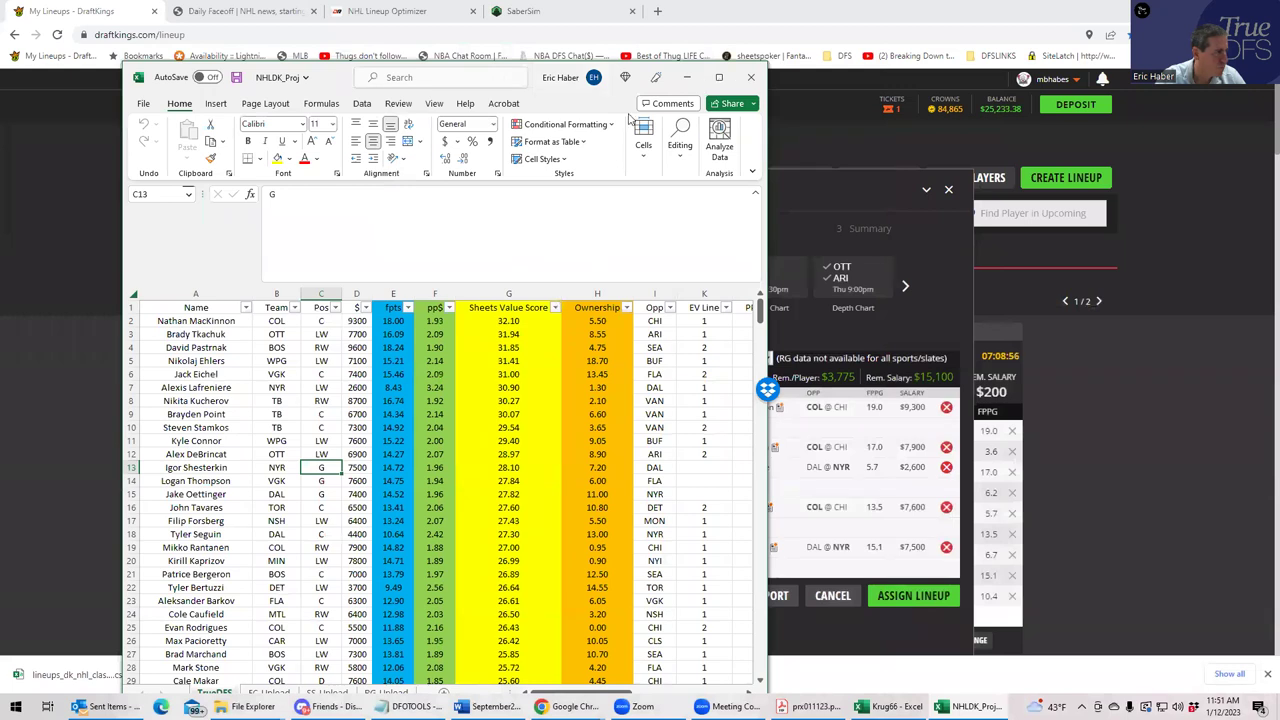
{"action": "key", "text": "super+Up"}
{"action": "left_click", "coordinate": [582, 327]}
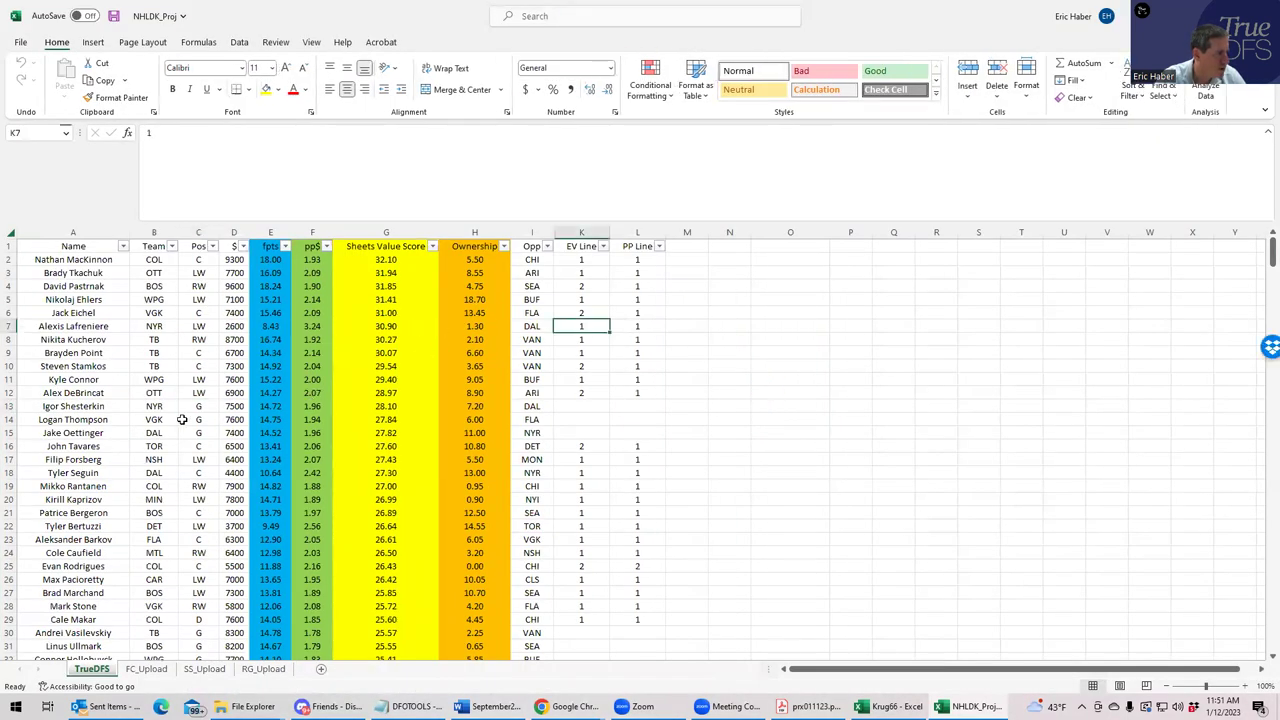
Step: Look over the ranked projections and sort the player table by Team from A to Z
{"action": "scroll", "coordinate": [182, 419], "scroll_direction": "down", "scroll_amount": 5}
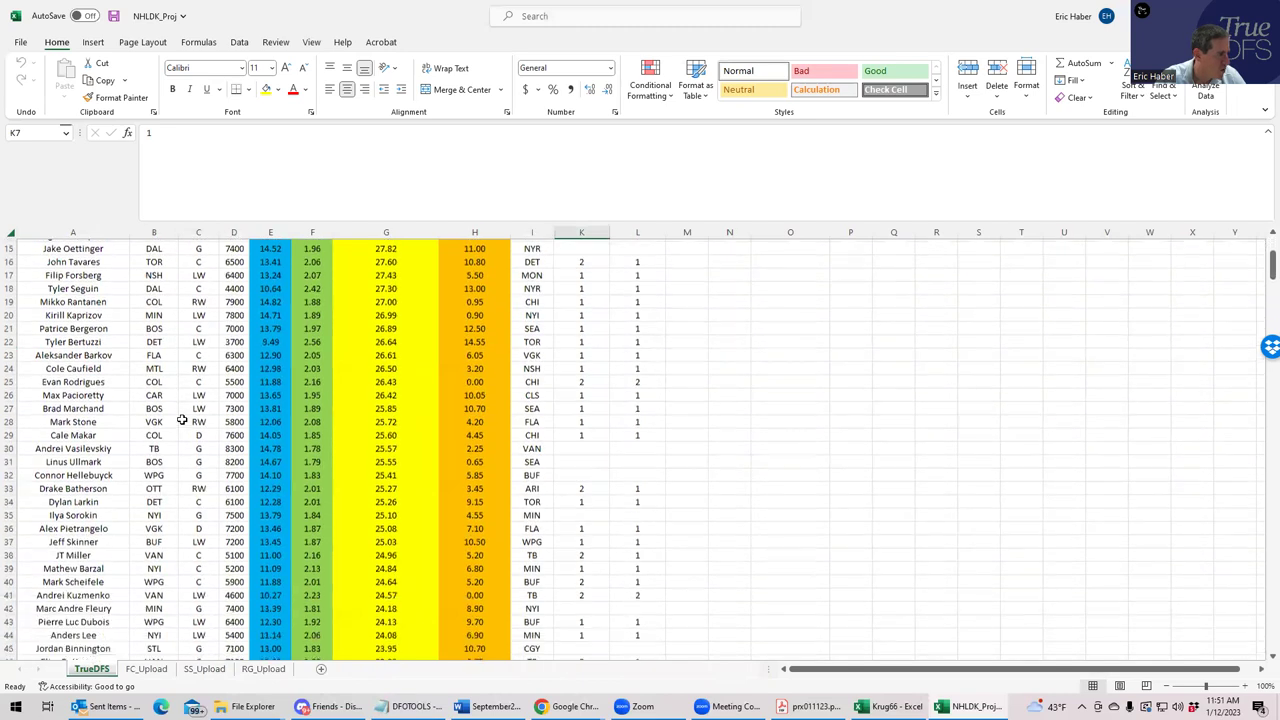
{"action": "scroll", "coordinate": [182, 421], "scroll_direction": "down", "scroll_amount": 2}
{"action": "scroll", "coordinate": [192, 335], "scroll_direction": "up", "scroll_amount": 6}
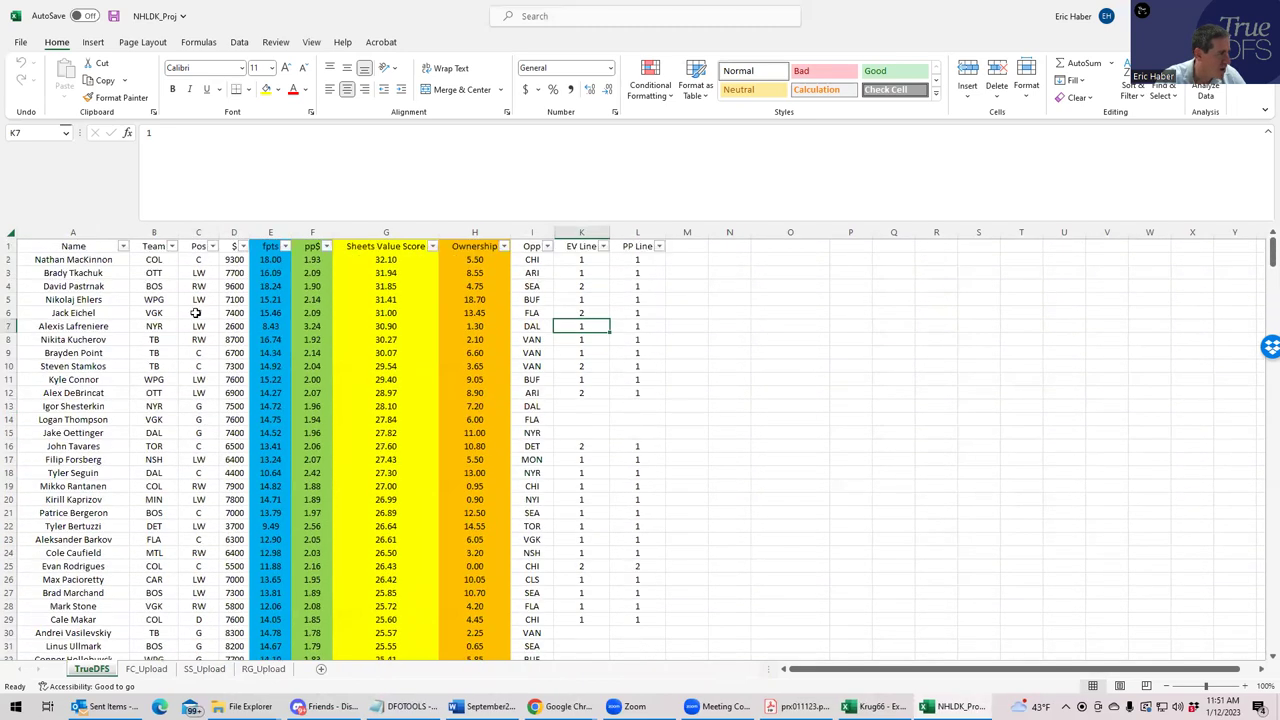
{"action": "left_click", "coordinate": [172, 246]}
{"action": "left_click", "coordinate": [45, 260]}
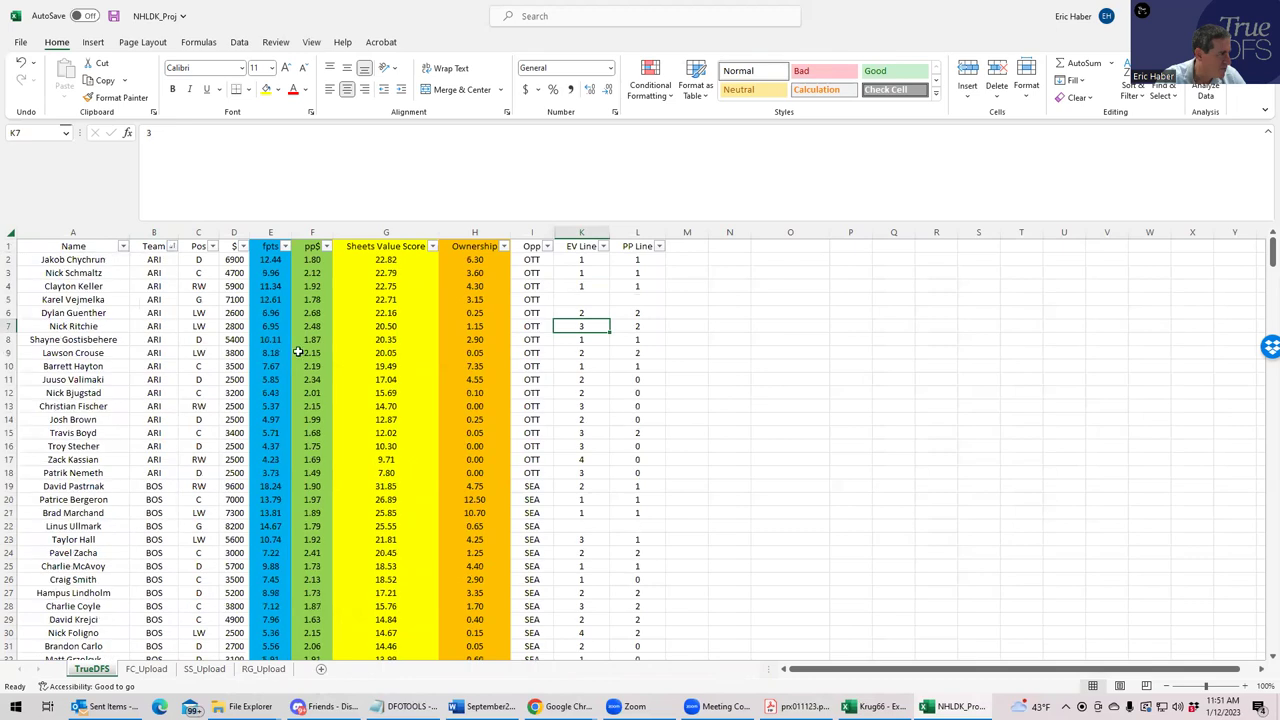
Step: Find the NYI and NYR rows and check the EV Line of Mathew Barzal, Alexis Lafreniere, Mika Zibanejad and Kaapo Kakko
{"action": "scroll", "coordinate": [340, 370], "scroll_direction": "down", "scroll_amount": 20}
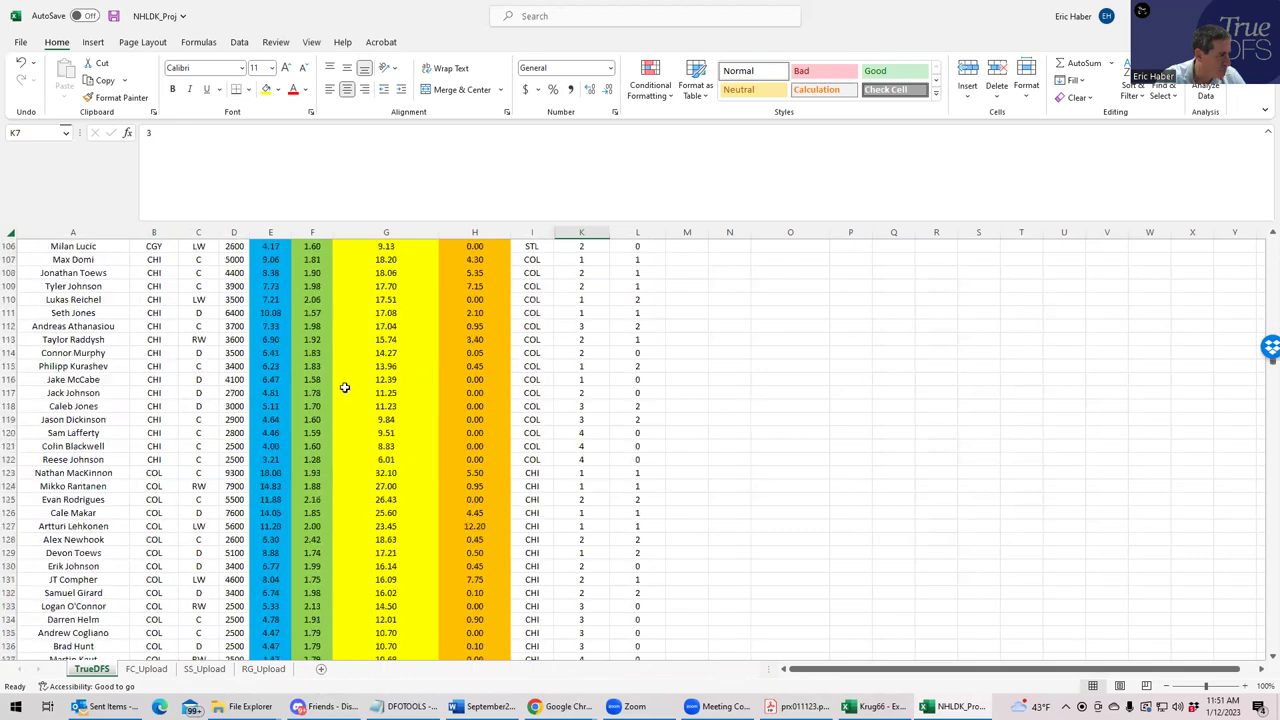
{"action": "scroll", "coordinate": [344, 390], "scroll_direction": "down", "scroll_amount": 20}
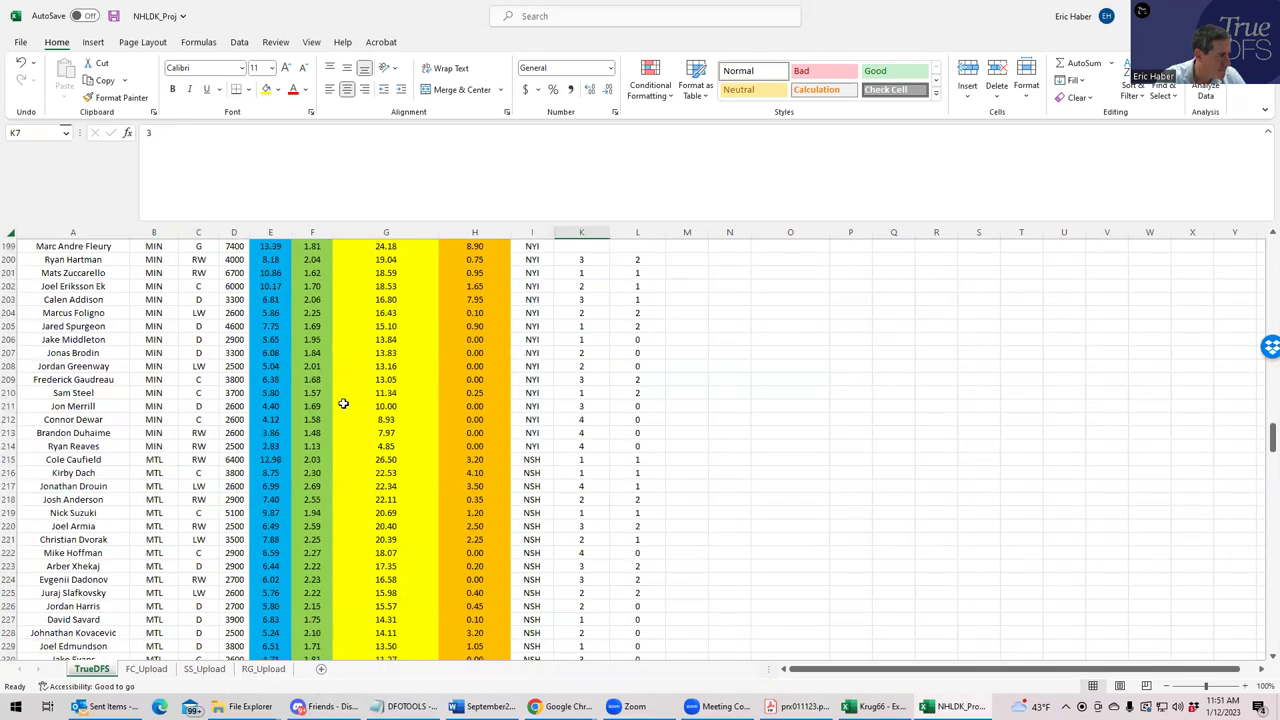
{"action": "scroll", "coordinate": [343, 403], "scroll_direction": "down", "scroll_amount": 17}
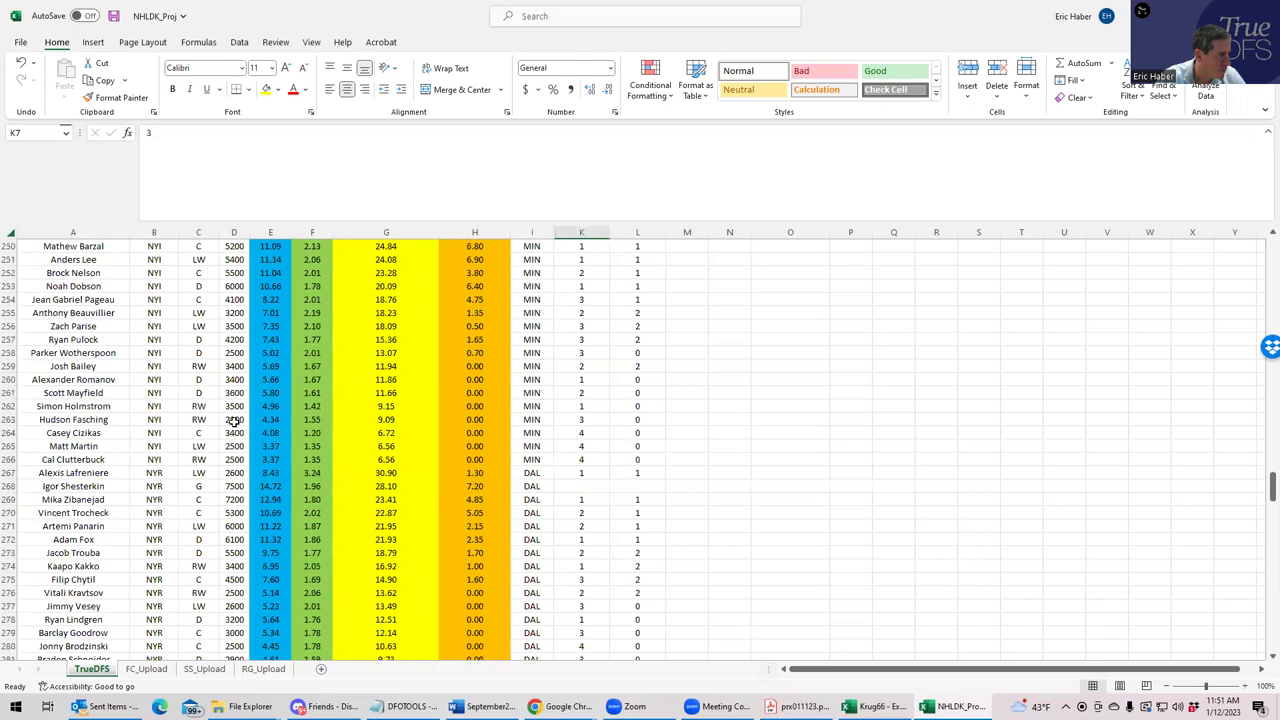
{"action": "scroll", "coordinate": [220, 331], "scroll_direction": "up", "scroll_amount": 1}
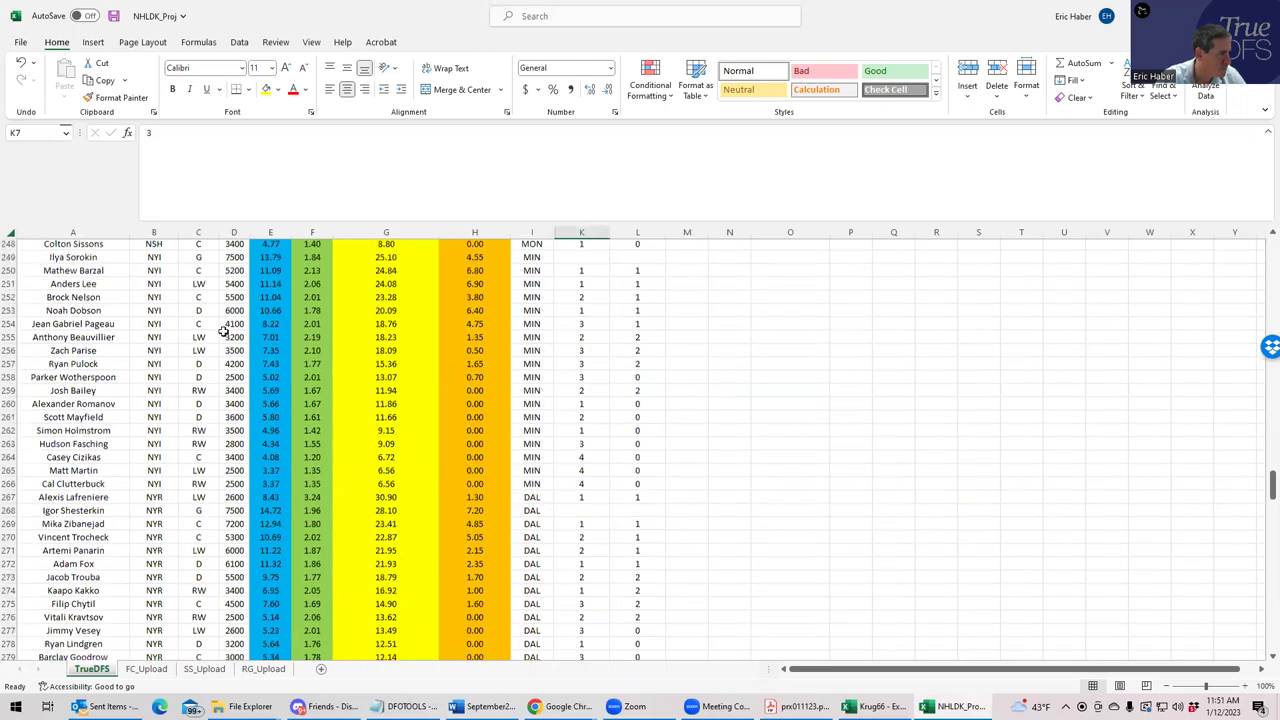
{"action": "scroll", "coordinate": [224, 331], "scroll_direction": "up", "scroll_amount": 2}
{"action": "left_click", "coordinate": [565, 327]}
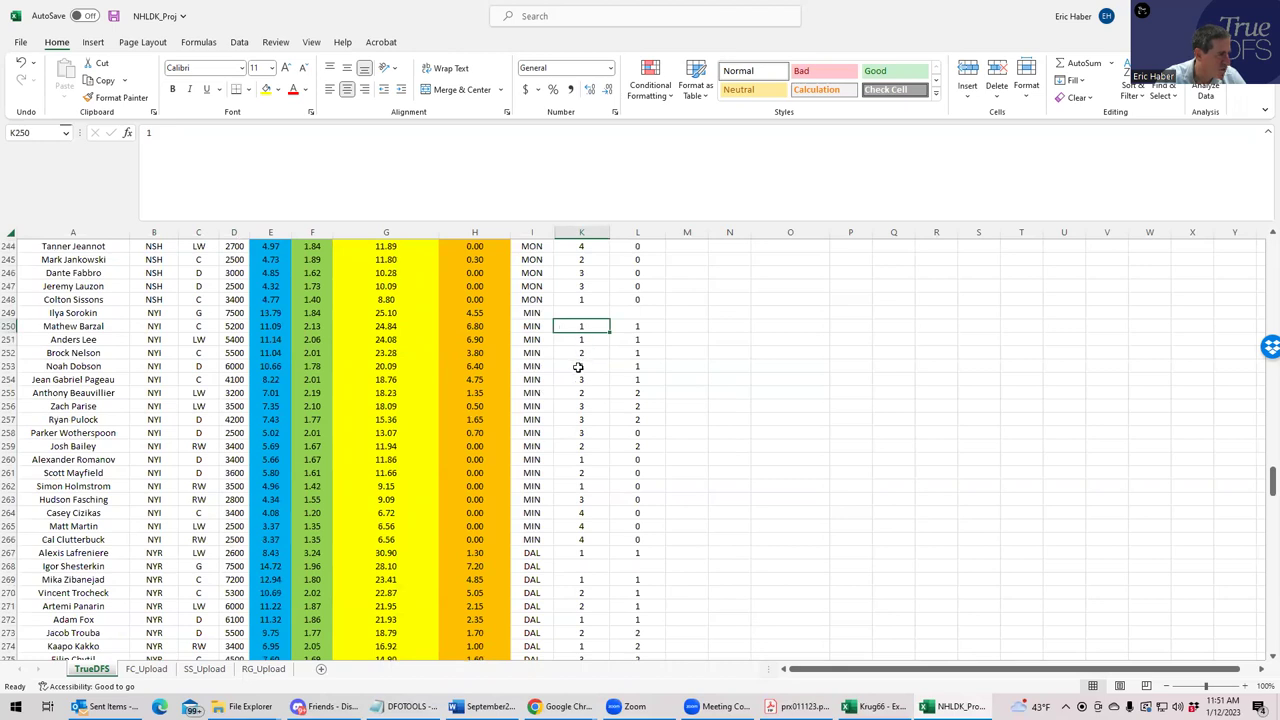
{"action": "left_click", "coordinate": [584, 556]}
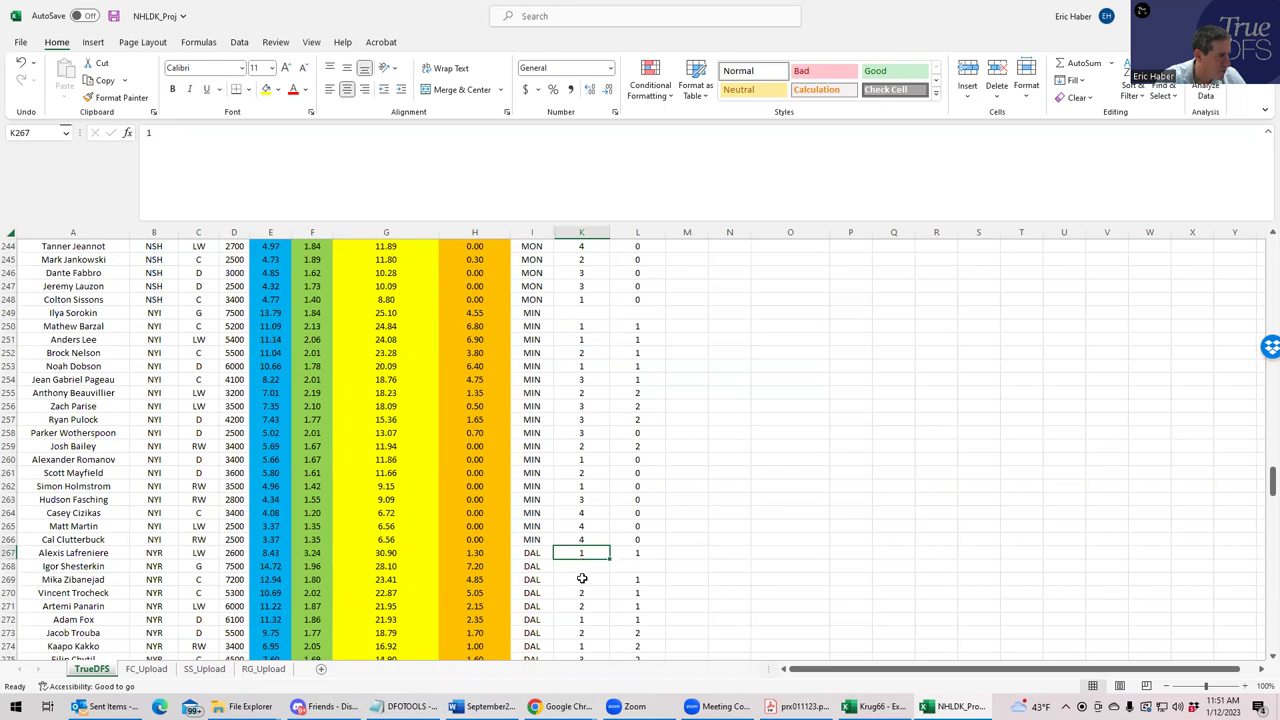
{"action": "left_click", "coordinate": [583, 580]}
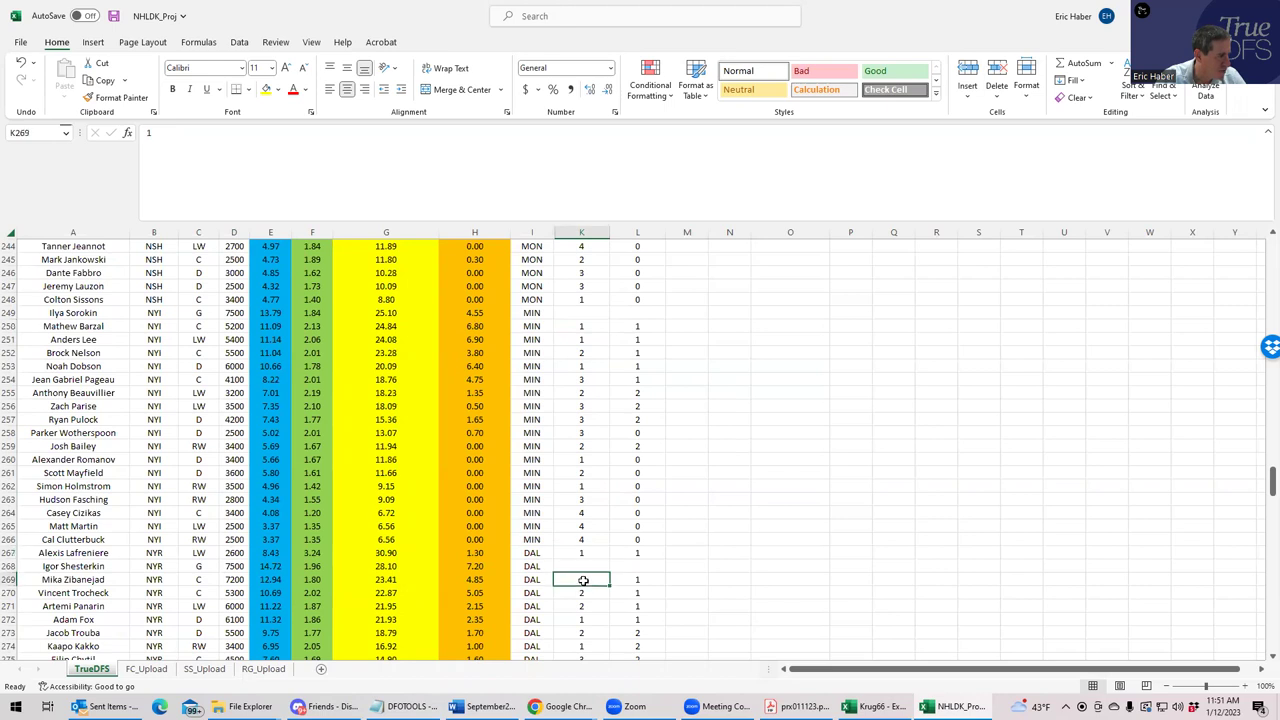
{"action": "left_click", "coordinate": [584, 645]}
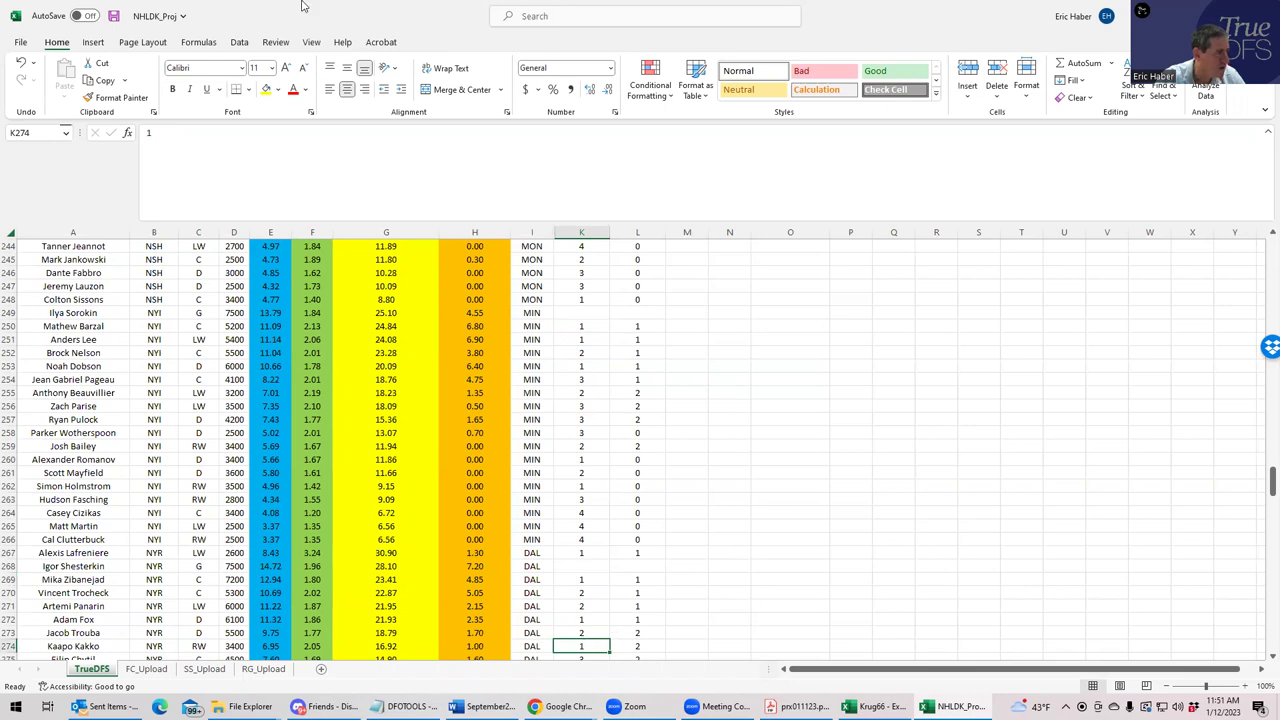
{"action": "key", "text": "alt+Tab"}
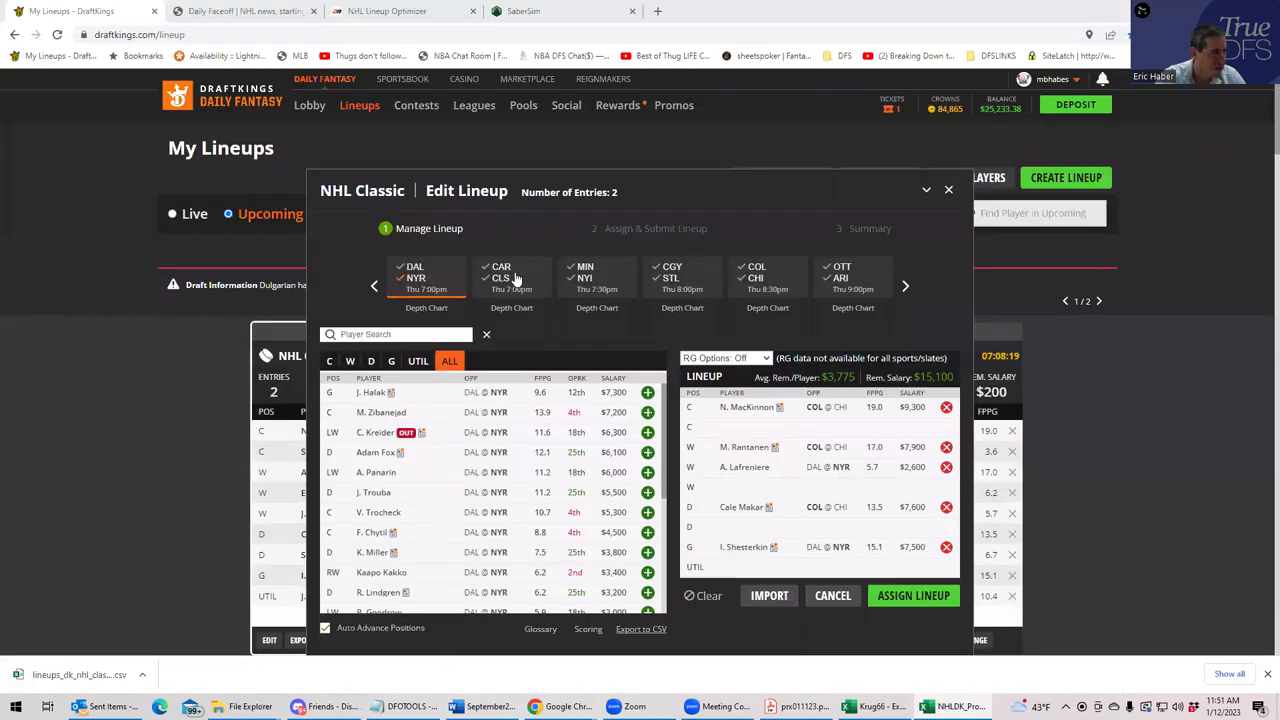
{"action": "left_click", "coordinate": [366, 338]}
{"action": "type", "text": "bar"}
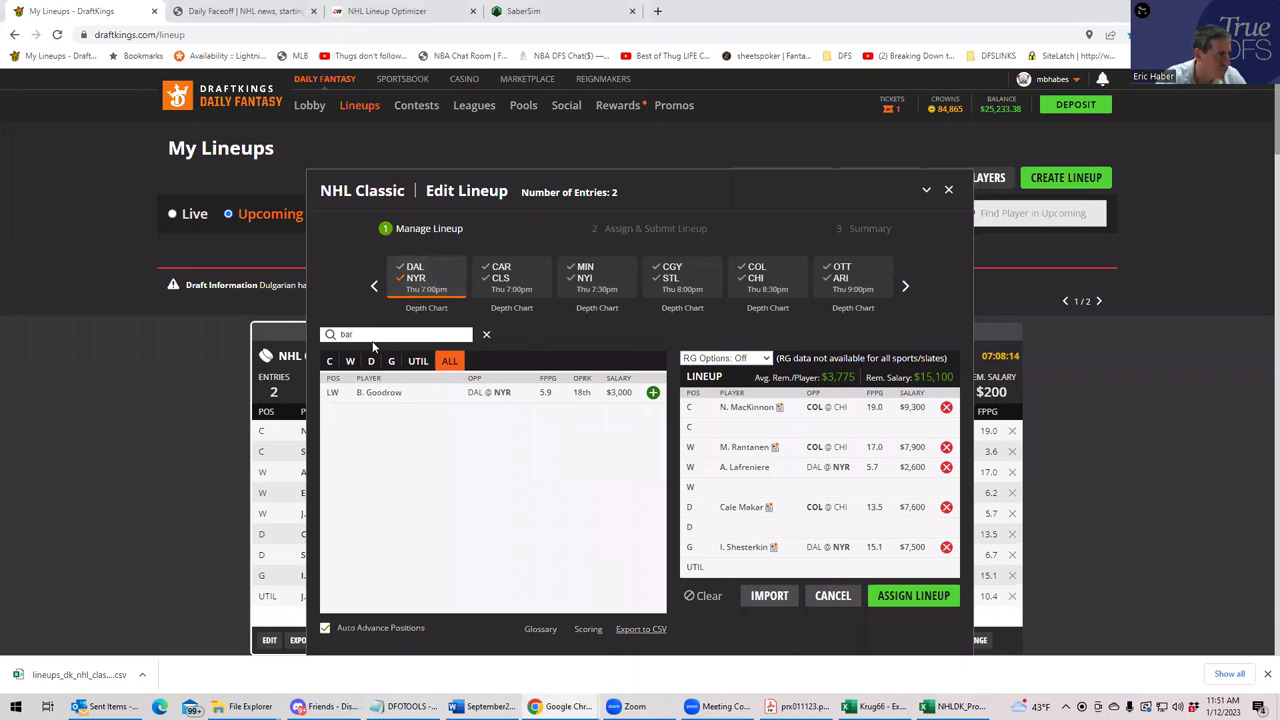
{"action": "left_click_drag", "start_coordinate": [376, 338], "coordinate": [320, 334]}
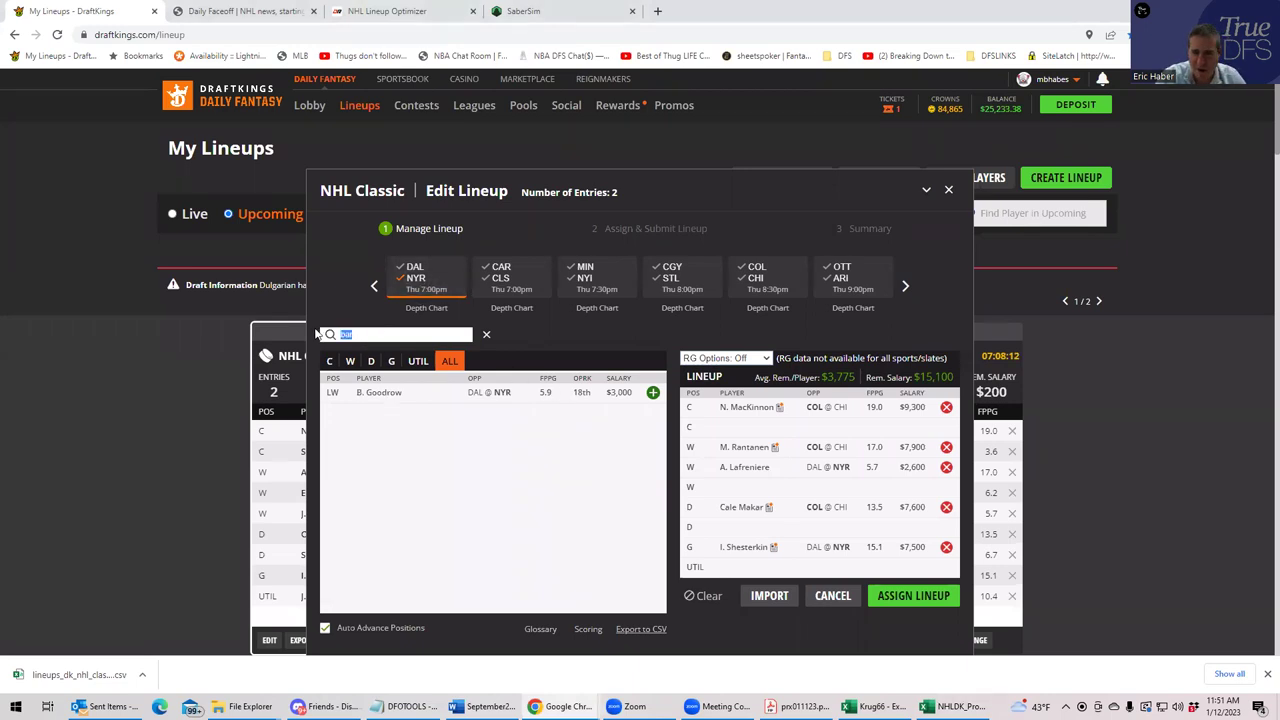
{"action": "key", "text": "BackSpace"}
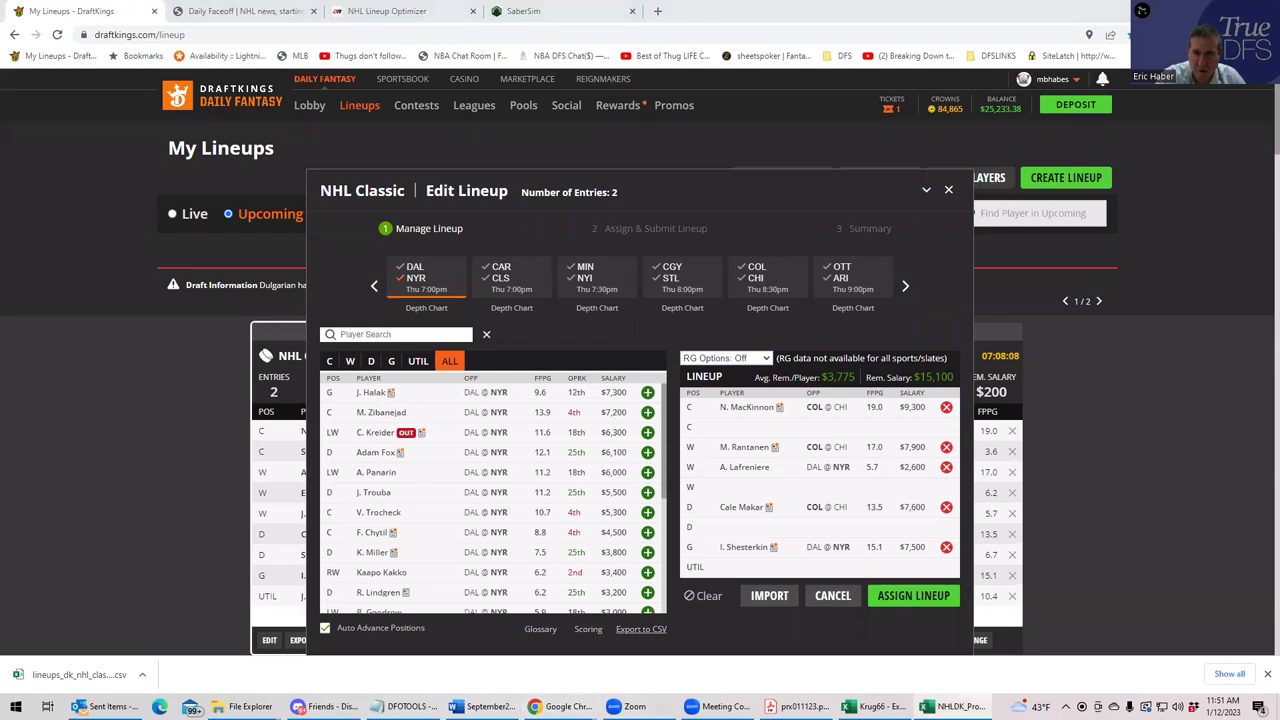
Step: Bring the NHLDK_Proj workbook back up at full window size and look through the NYR players
{"action": "key", "text": "alt+Tab"}
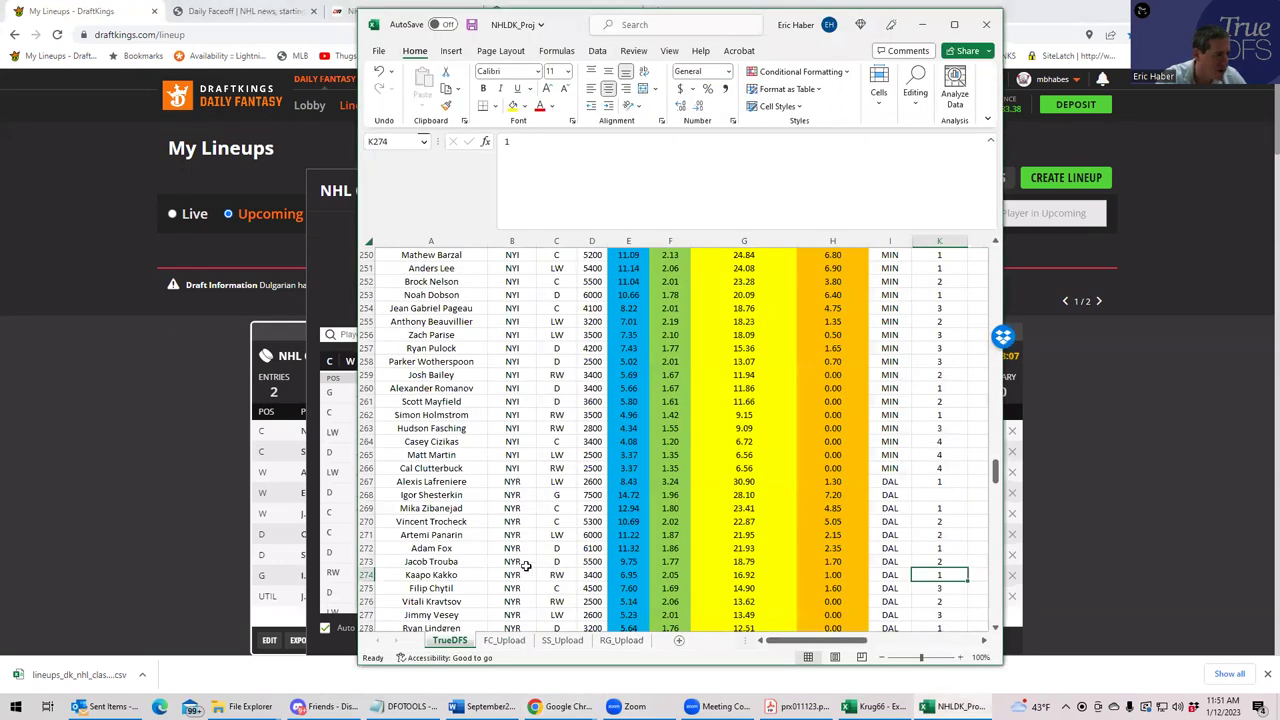
{"action": "left_click", "coordinate": [527, 548]}
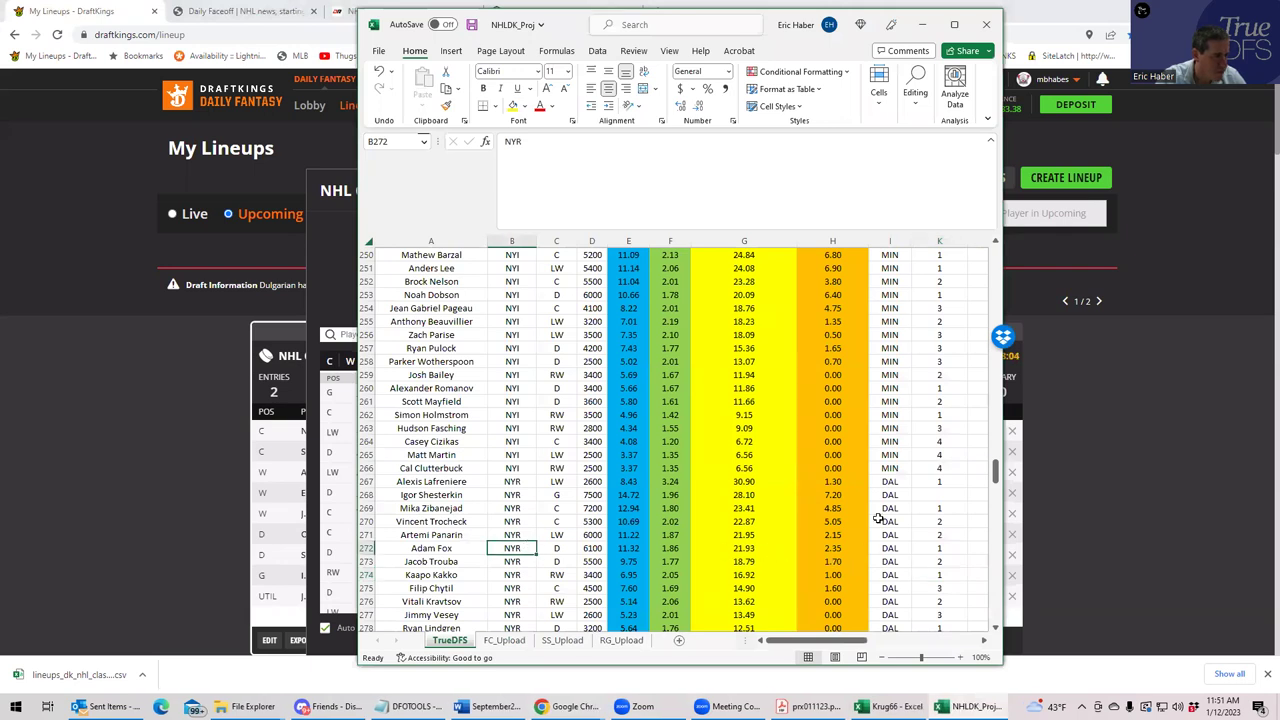
{"action": "left_click_drag", "start_coordinate": [570, 24], "coordinate": [236, 36]}
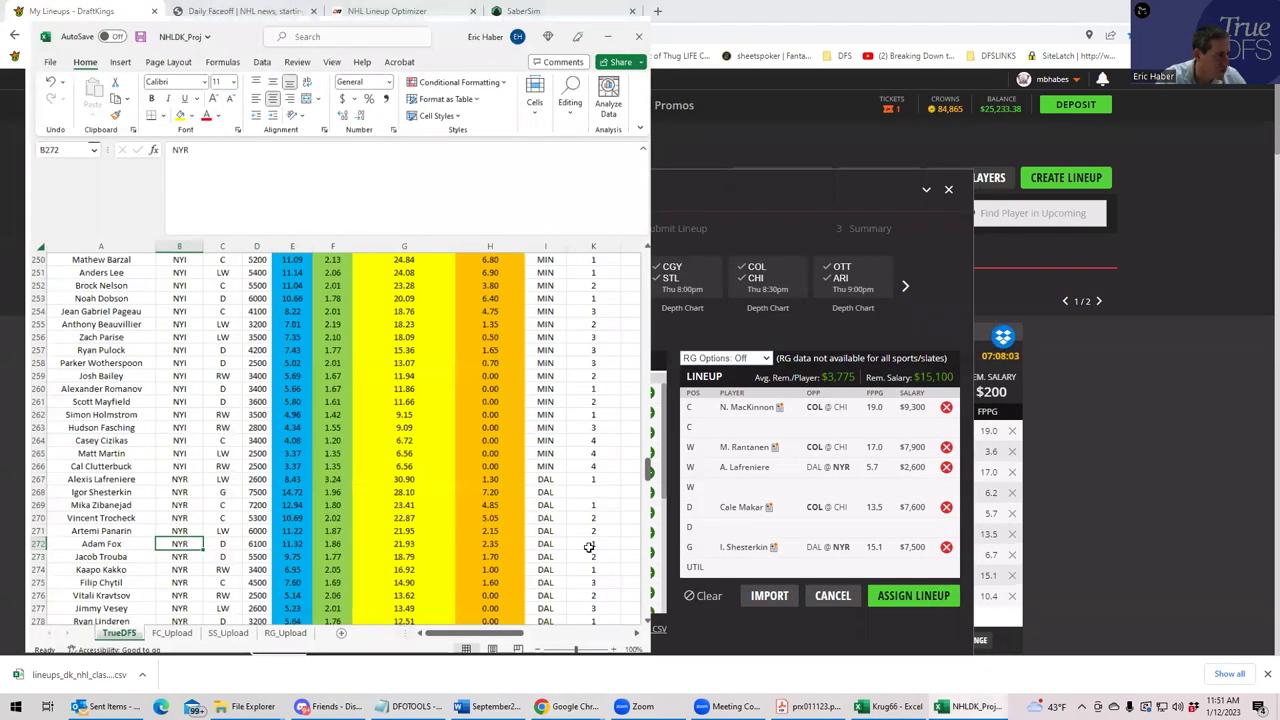
{"action": "key", "text": "super+Up"}
{"action": "scroll", "coordinate": [587, 592], "scroll_direction": "down", "scroll_amount": 1}
{"action": "scroll", "coordinate": [587, 592], "scroll_direction": "down", "scroll_amount": 2}
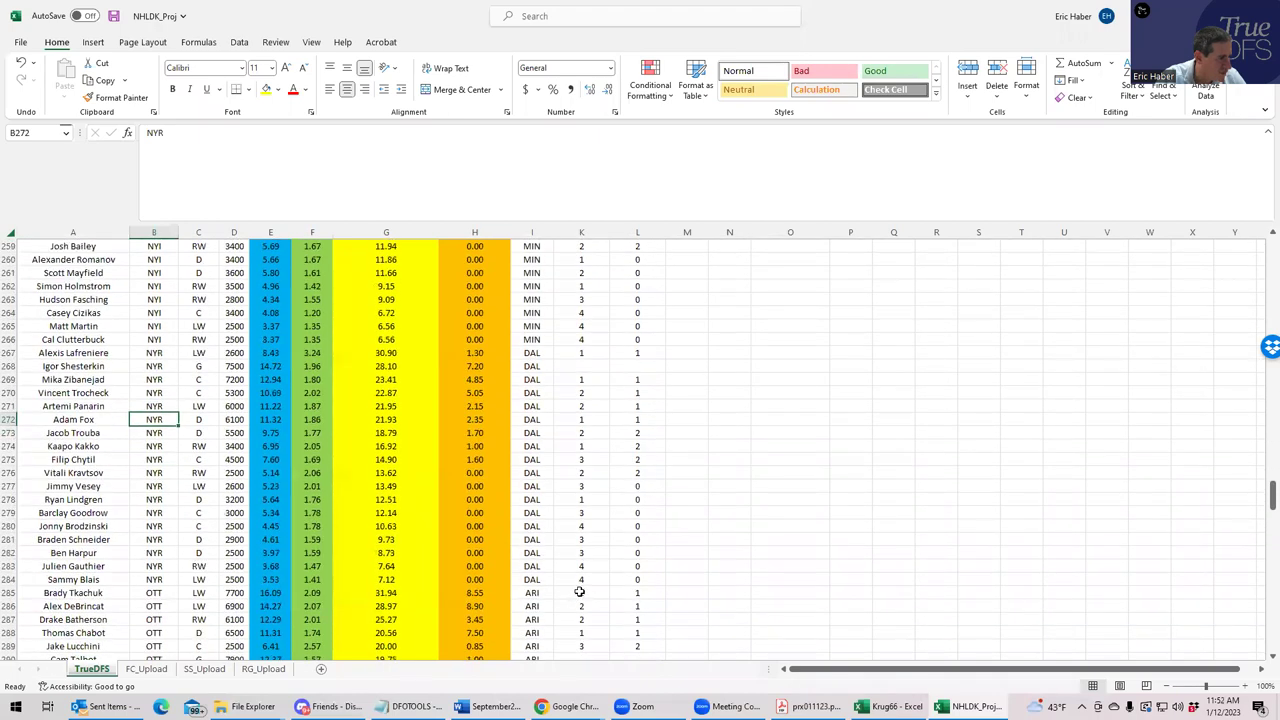
{"action": "scroll", "coordinate": [580, 570], "scroll_direction": "up", "scroll_amount": 2}
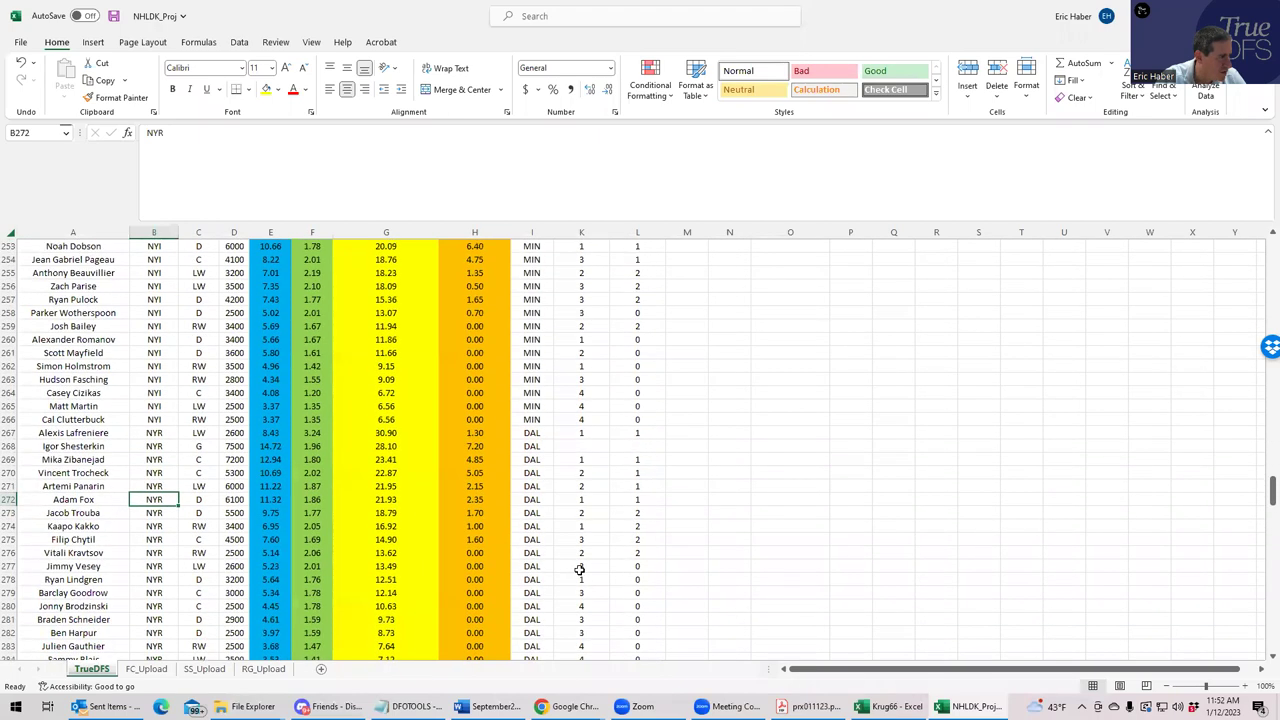
Step: Check the EV Line of Lafreniere, Zibanejad, Adam Fox and Kakko, and the PP Line of Trocheck and Panarin
{"action": "left_click", "coordinate": [585, 436]}
{"action": "left_click", "coordinate": [586, 458]}
{"action": "left_click", "coordinate": [580, 497]}
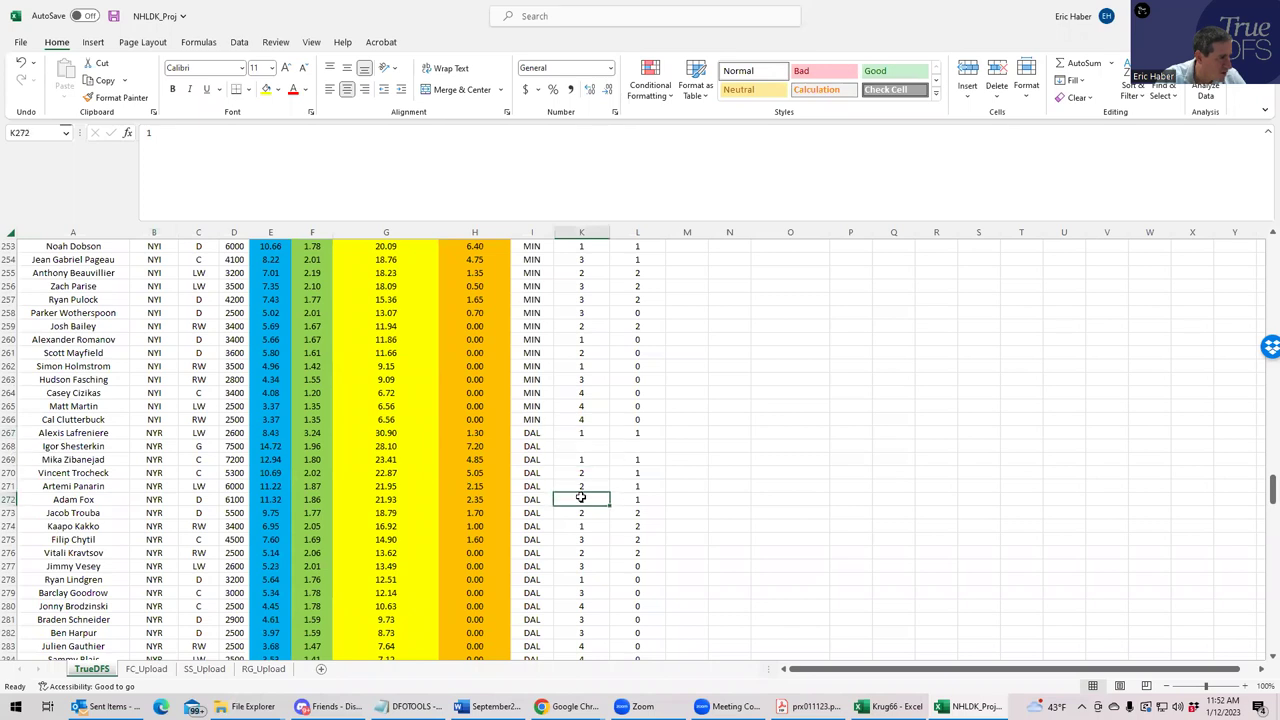
{"action": "left_click", "coordinate": [638, 472]}
{"action": "left_click", "coordinate": [637, 486]}
{"action": "left_click", "coordinate": [581, 519]}
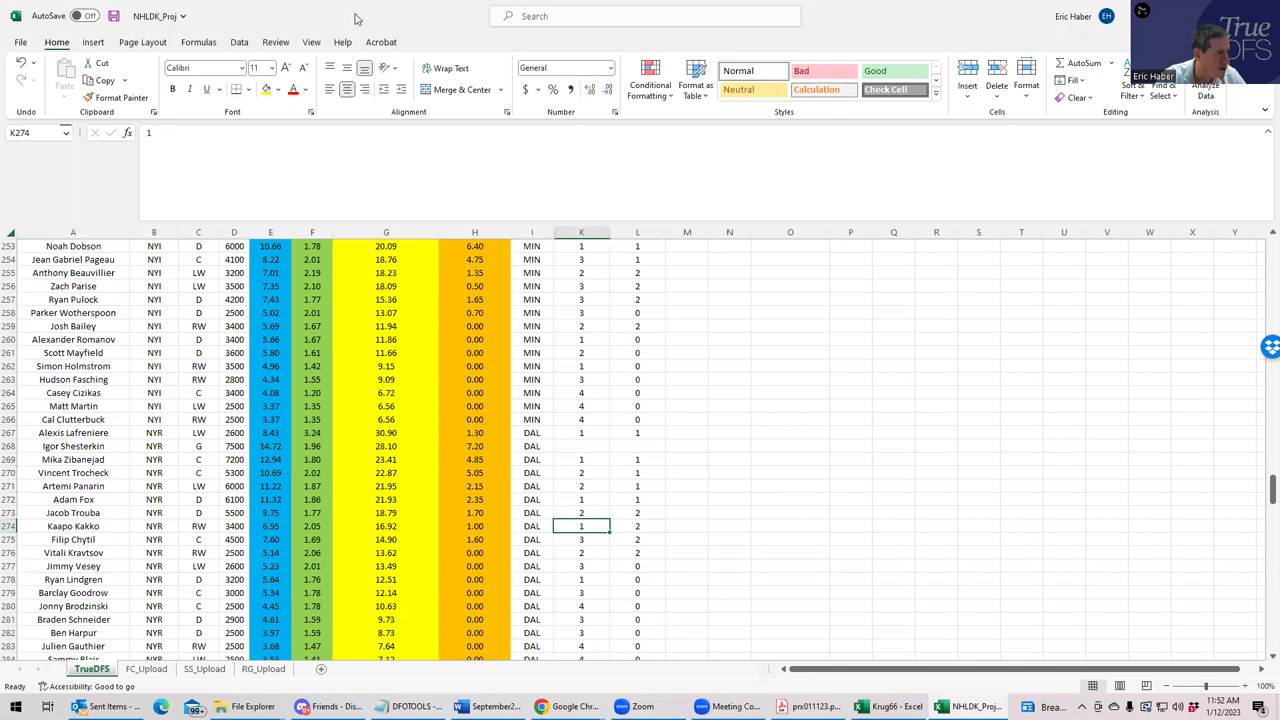
Step: Return to the DraftKings lineup editor, list the NYR defensemen and add Adam Fox at defense
{"action": "key", "text": "alt+Tab"}
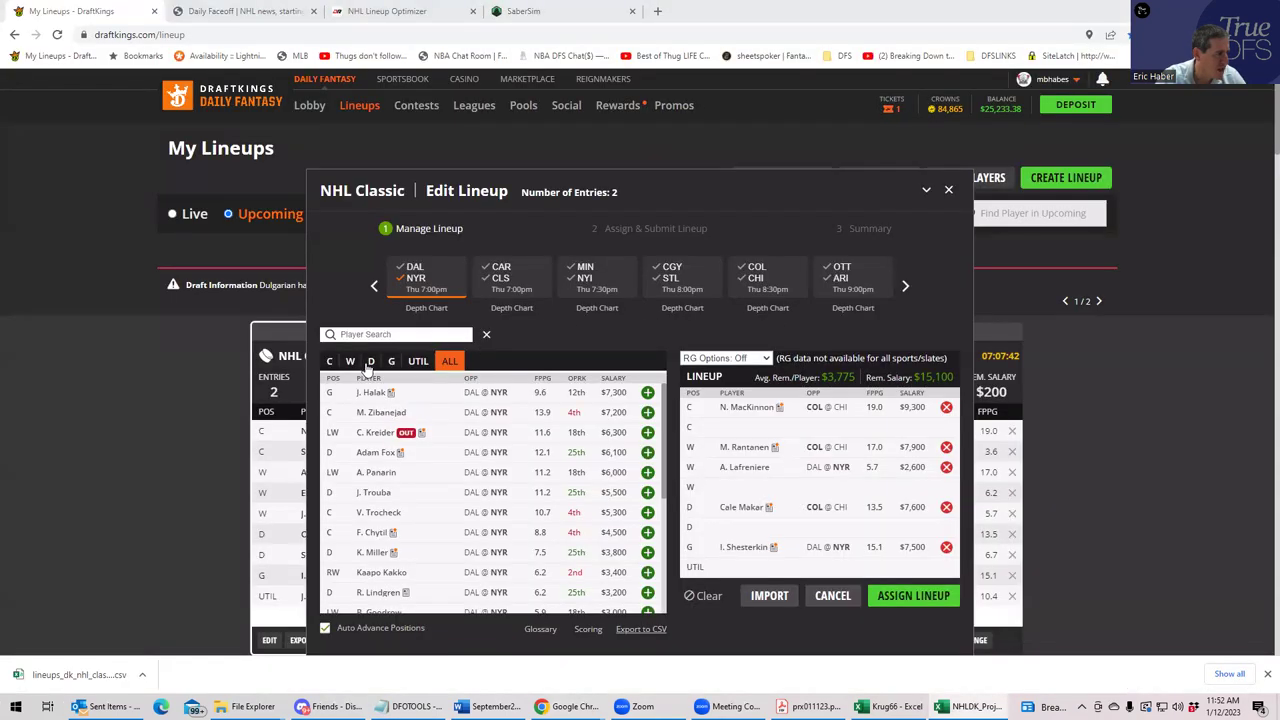
{"action": "left_click", "coordinate": [371, 361]}
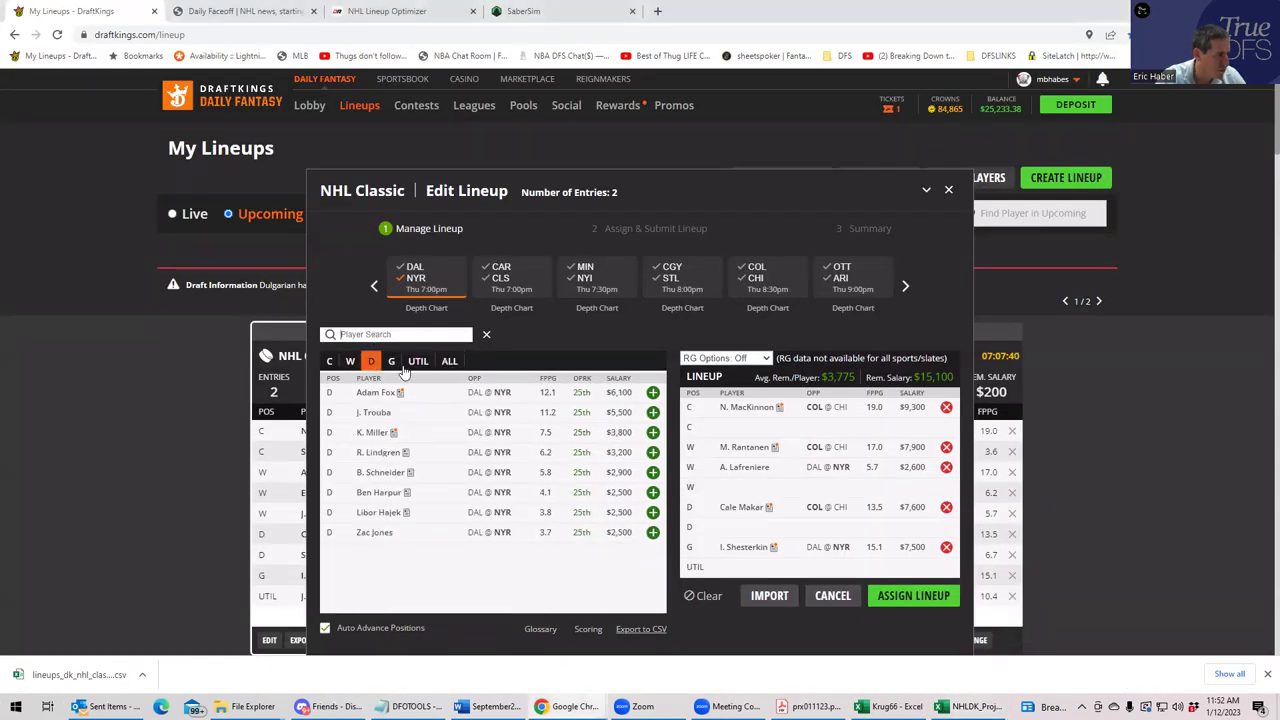
{"action": "left_click", "coordinate": [652, 392]}
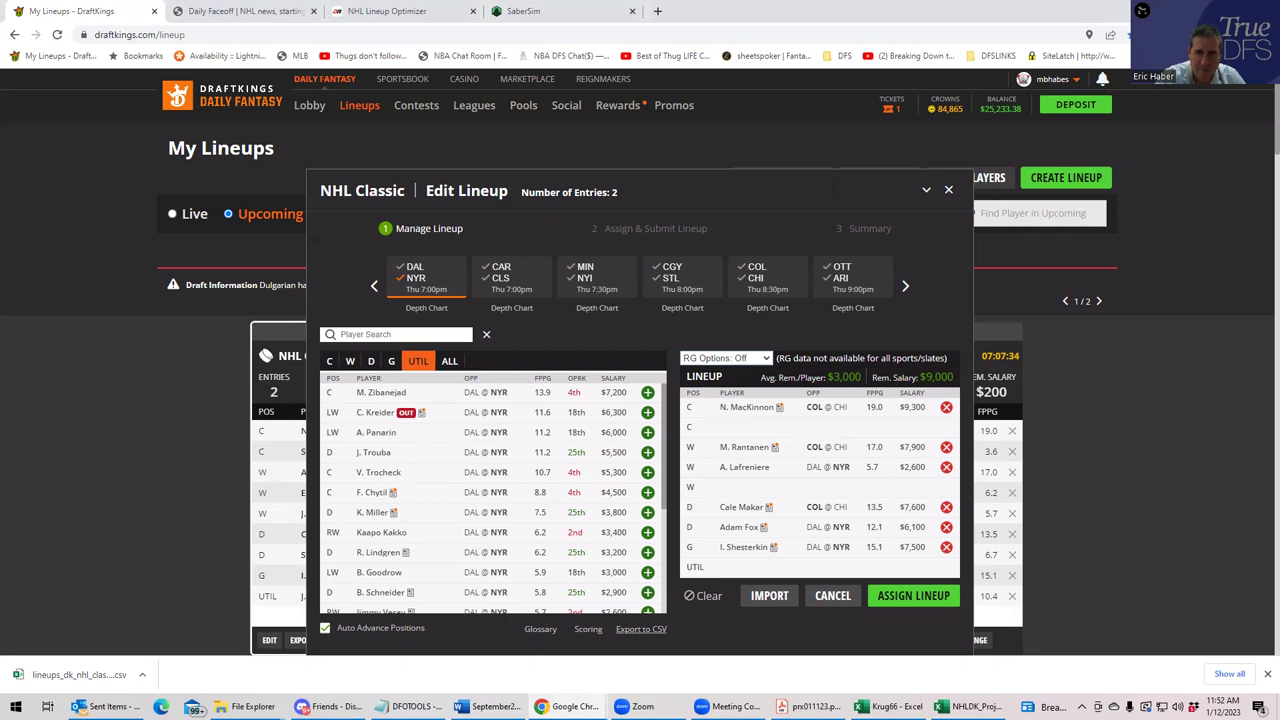
Step: Return to the NHLDK_Proj workbook at full window size and compare the salaries of Kaapo Kakko and Vitali Kravtsov
{"action": "key", "text": "alt+Tab"}
{"action": "left_click", "coordinate": [573, 393]}
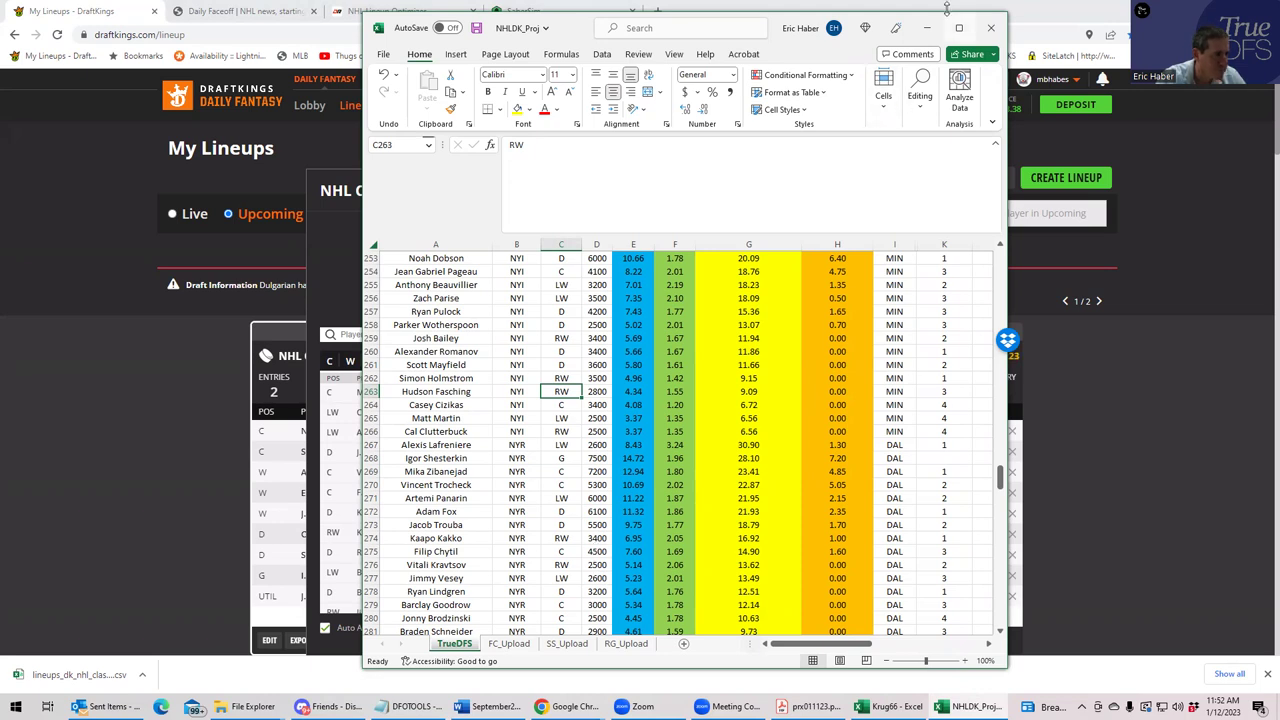
{"action": "key", "text": "super+Up"}
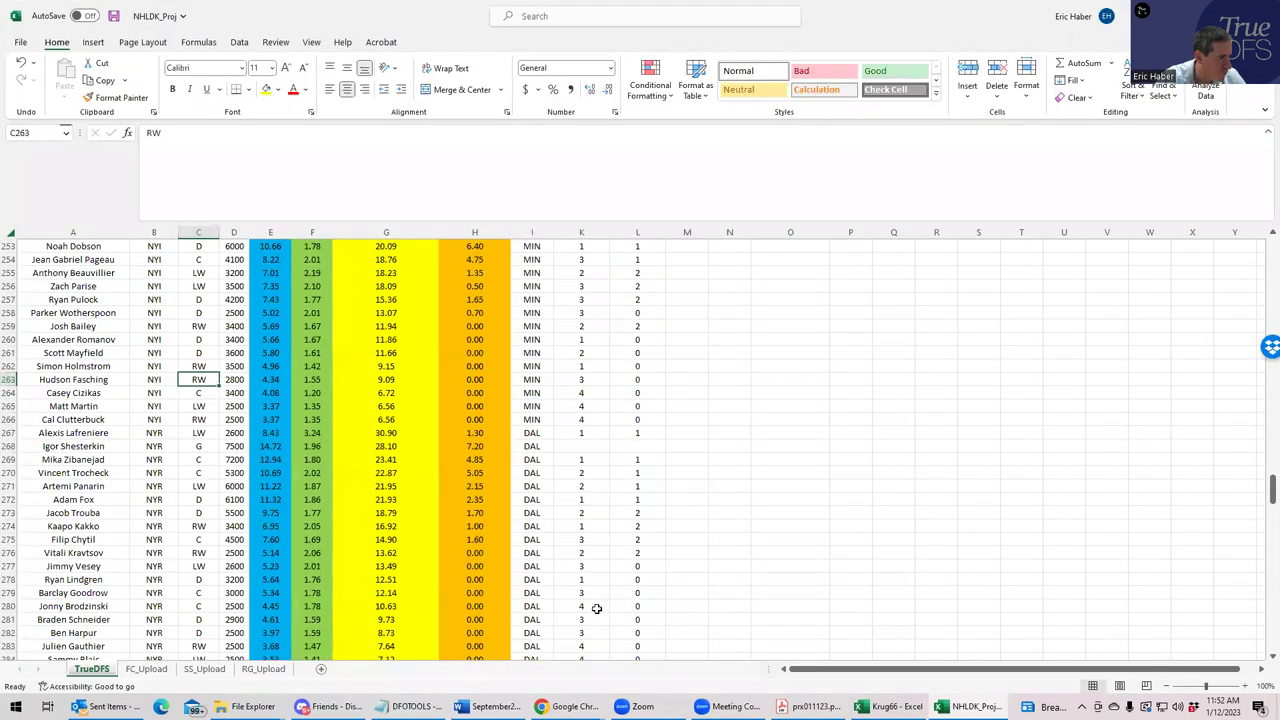
{"action": "scroll", "coordinate": [602, 605], "scroll_direction": "down", "scroll_amount": 1}
{"action": "scroll", "coordinate": [602, 605], "scroll_direction": "down", "scroll_amount": 1}
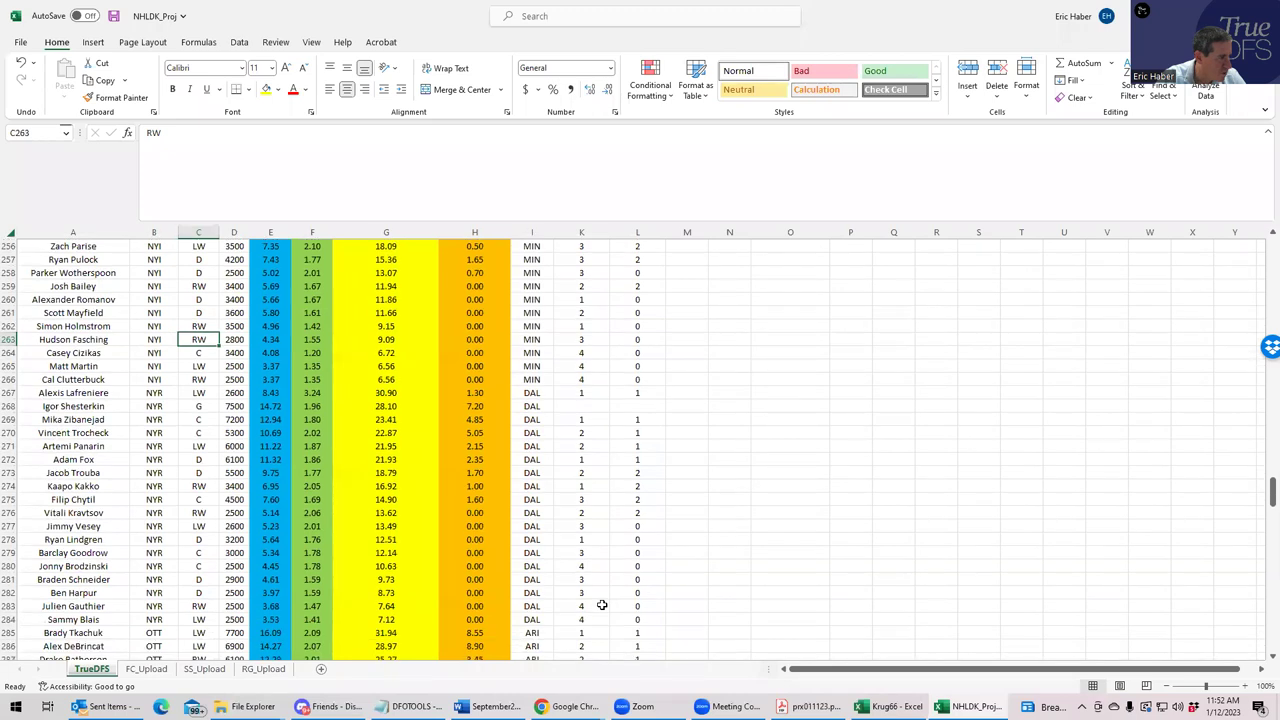
{"action": "left_click", "coordinate": [588, 459]}
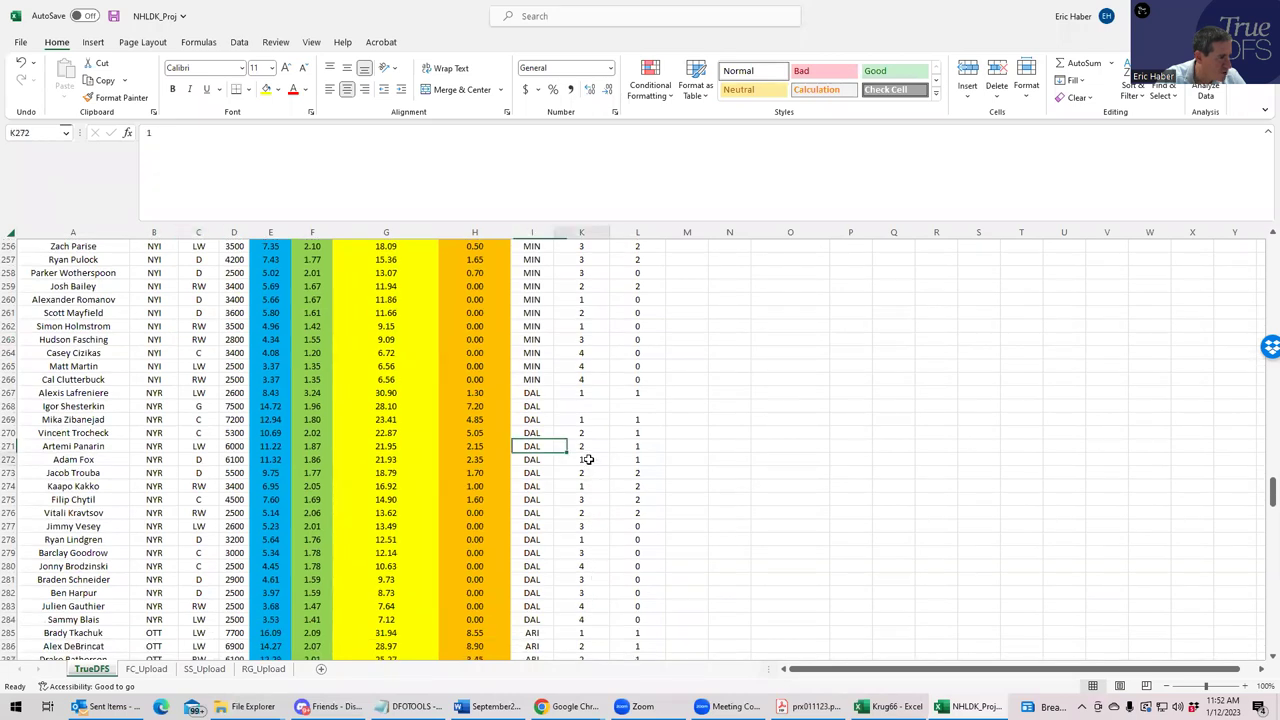
{"action": "left_click", "coordinate": [238, 485]}
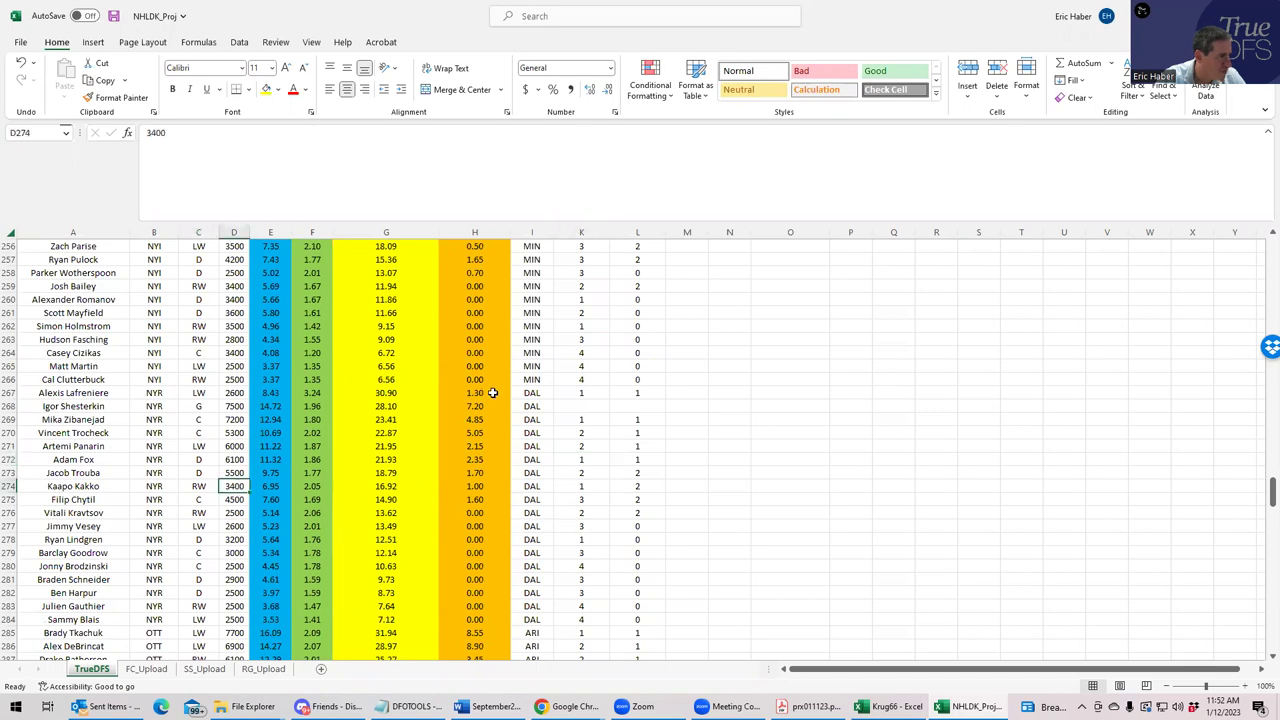
{"action": "left_click", "coordinate": [214, 513]}
{"action": "left_click", "coordinate": [238, 516]}
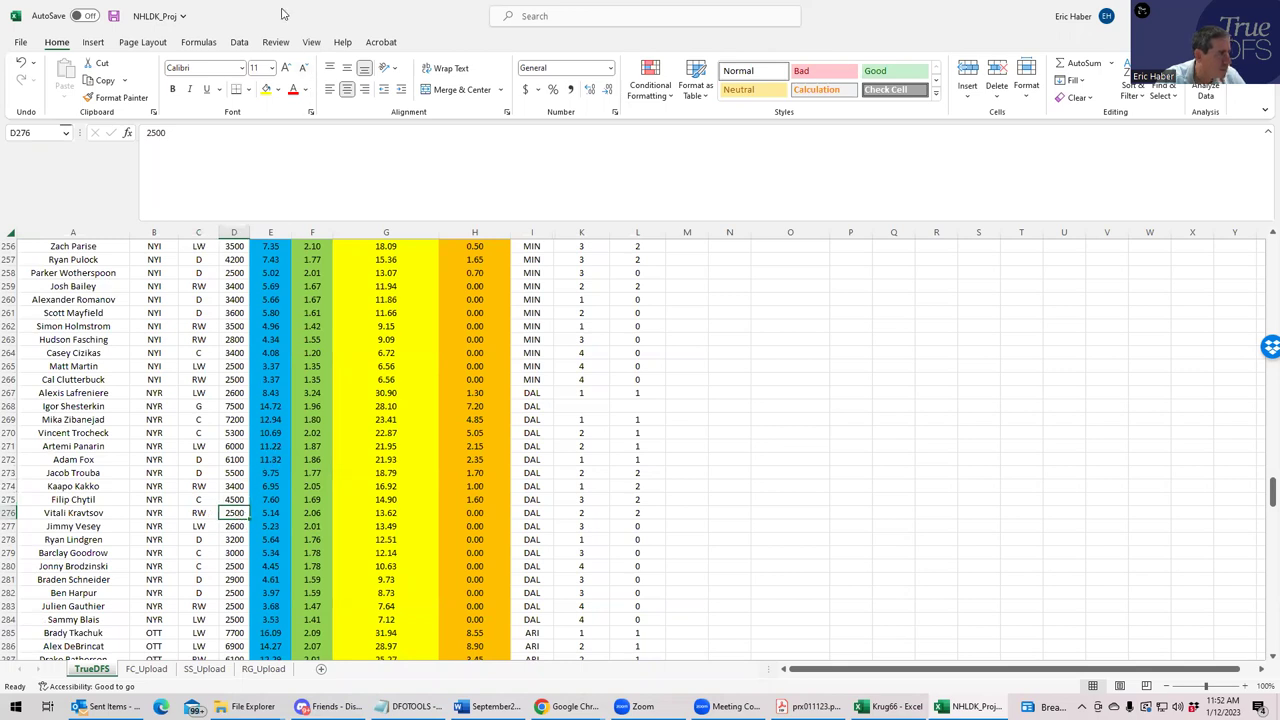
Step: Return to the DraftKings lineup editor, search for "kak" and add Kaapo Kakko at wing
{"action": "key", "text": "alt+Tab"}
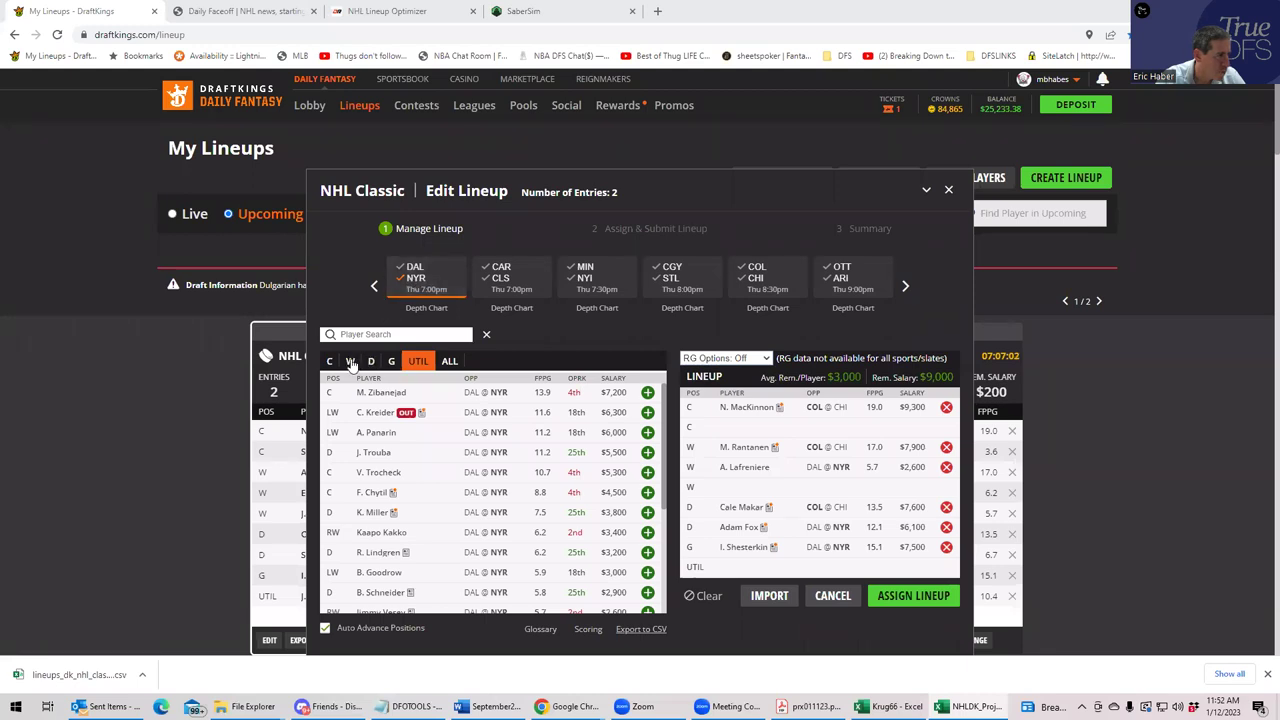
{"action": "left_click", "coordinate": [409, 333]}
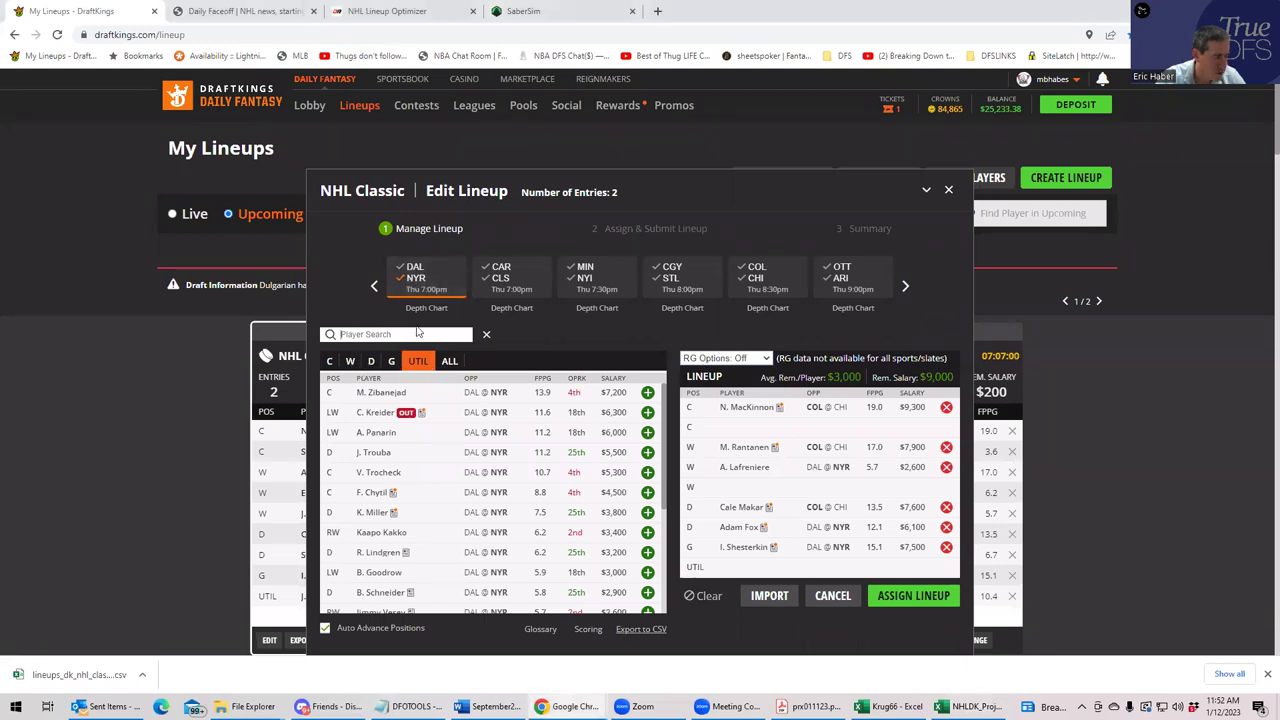
{"action": "type", "text": "kak"}
{"action": "left_click", "coordinate": [652, 392]}
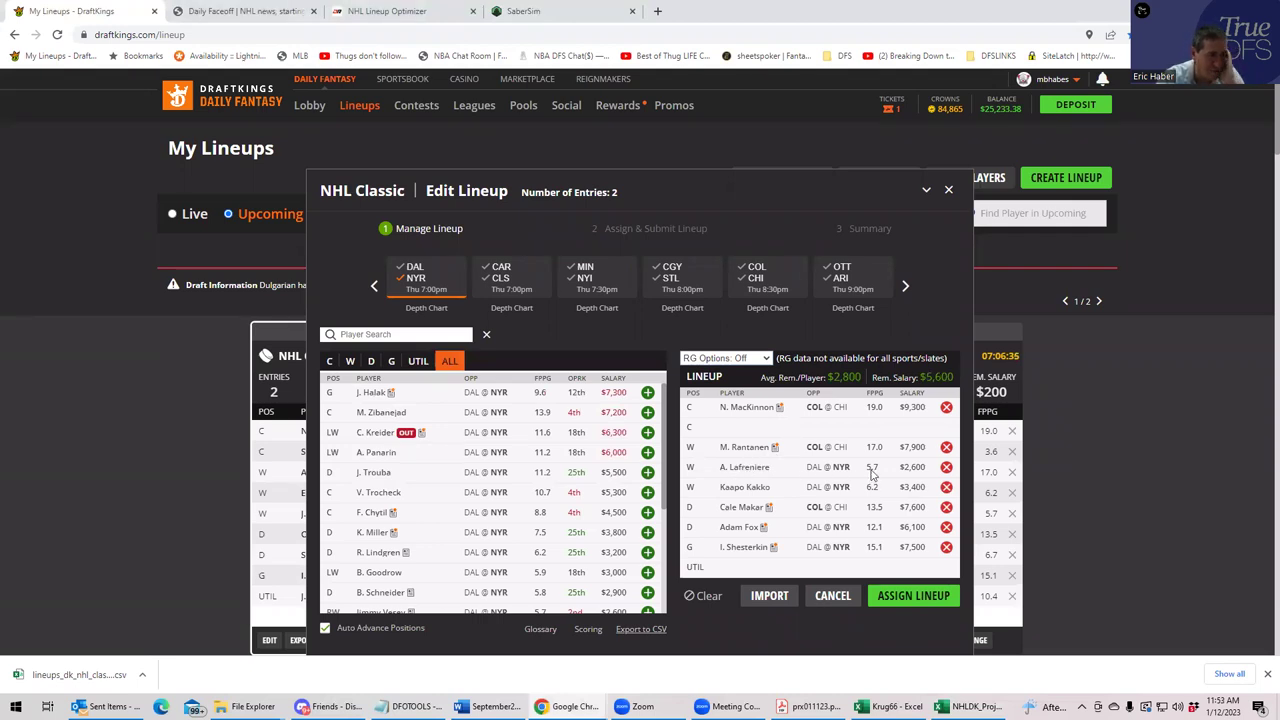
Step: Remove the Colorado stack of N. MacKinnon, M. Rantanen and Cale Makar from the lineup
{"action": "left_click", "coordinate": [945, 407]}
{"action": "left_click", "coordinate": [946, 447]}
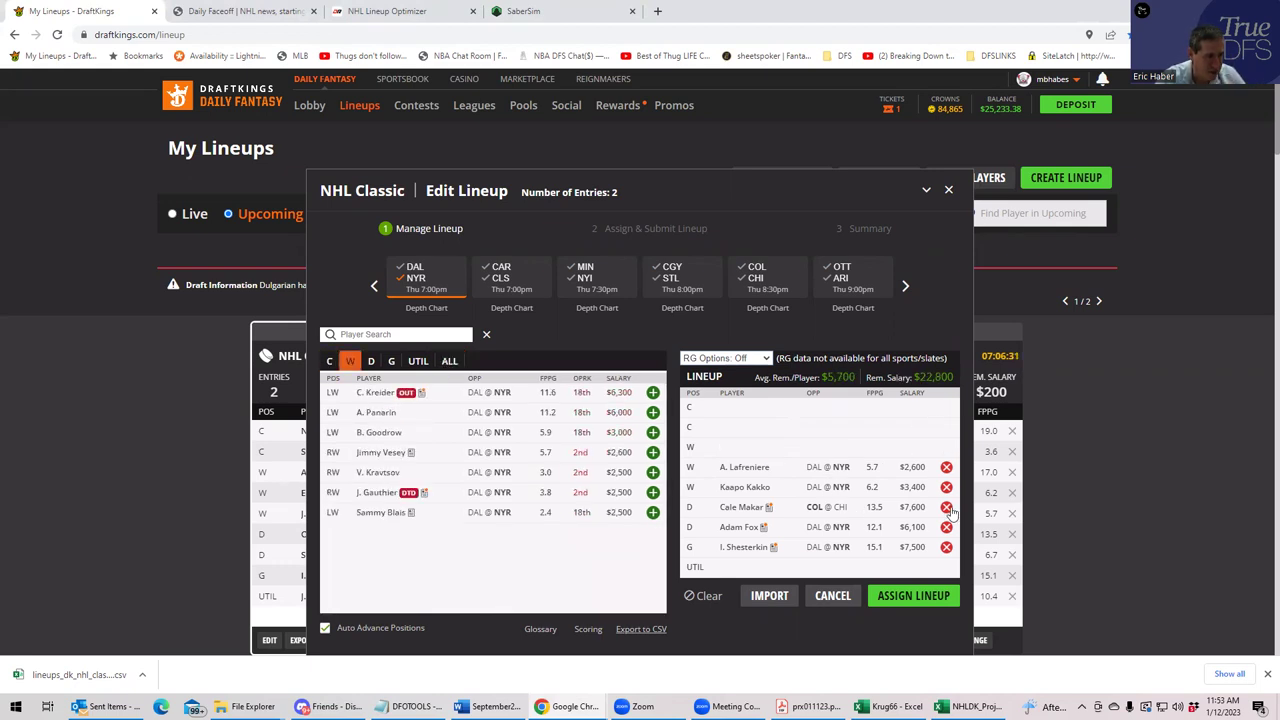
{"action": "left_click", "coordinate": [946, 507]}
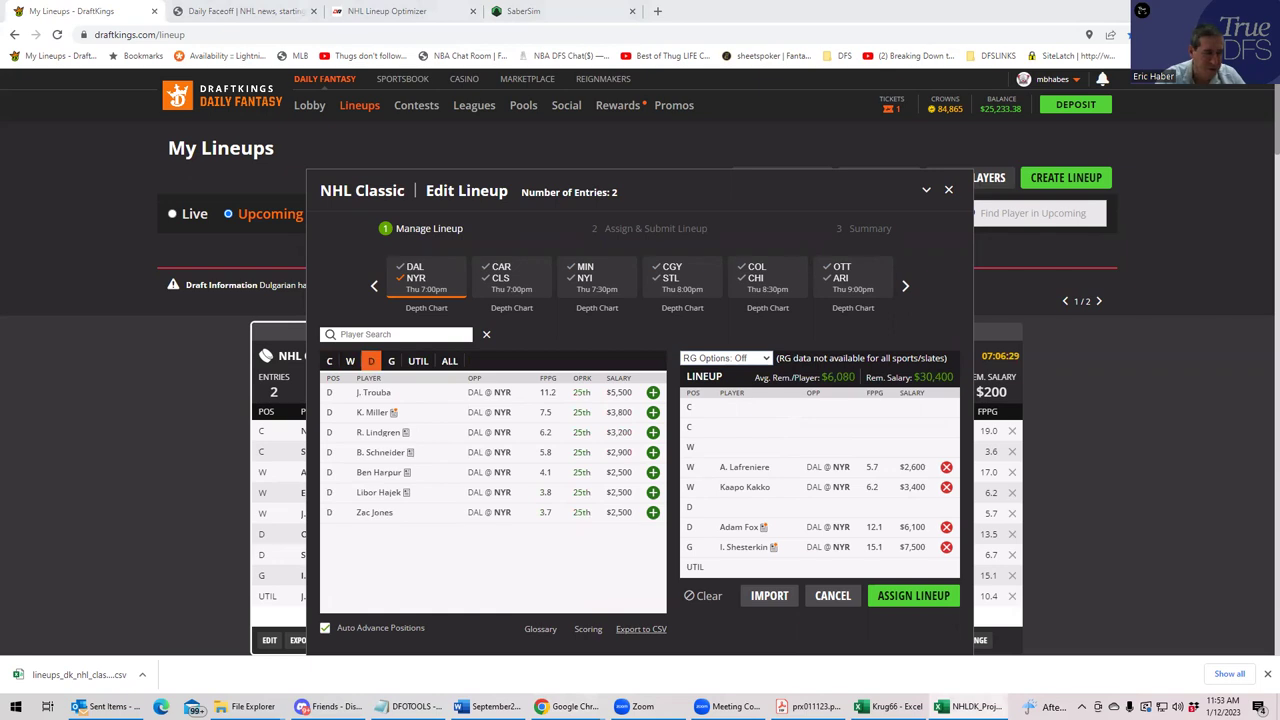
Step: Switch to the NHLDK_Proj workbook at full window size and look through the other teams' player projections for a replacement stack
{"action": "key", "text": "alt+Tab"}
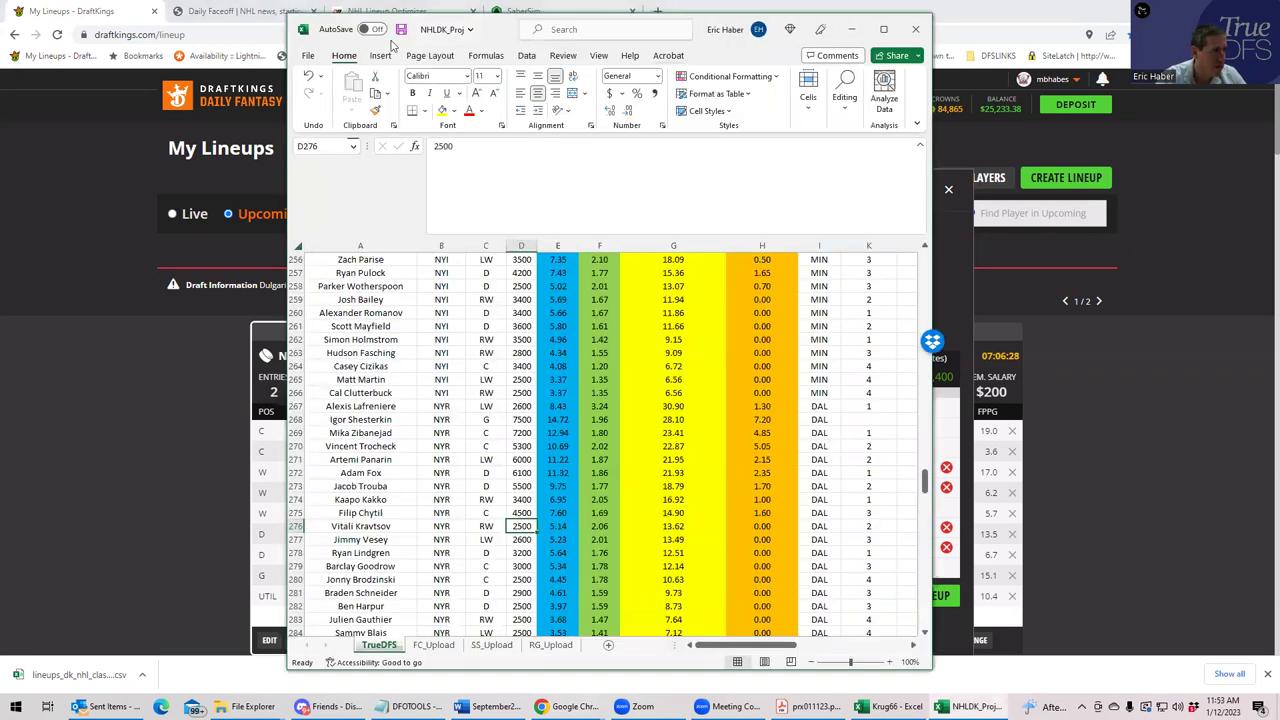
{"action": "key", "text": "super+Left"}
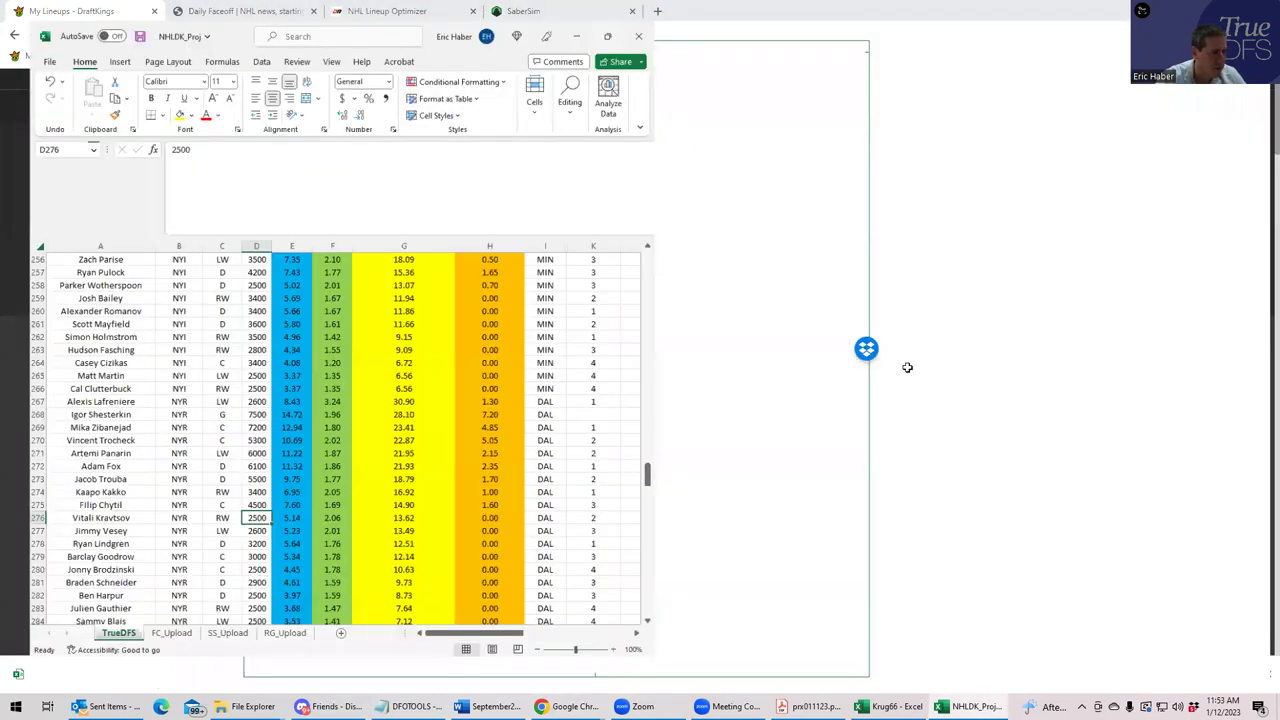
{"action": "key", "text": "super+Up"}
{"action": "left_click", "coordinate": [976, 368]}
{"action": "left_click", "coordinate": [1190, 472]}
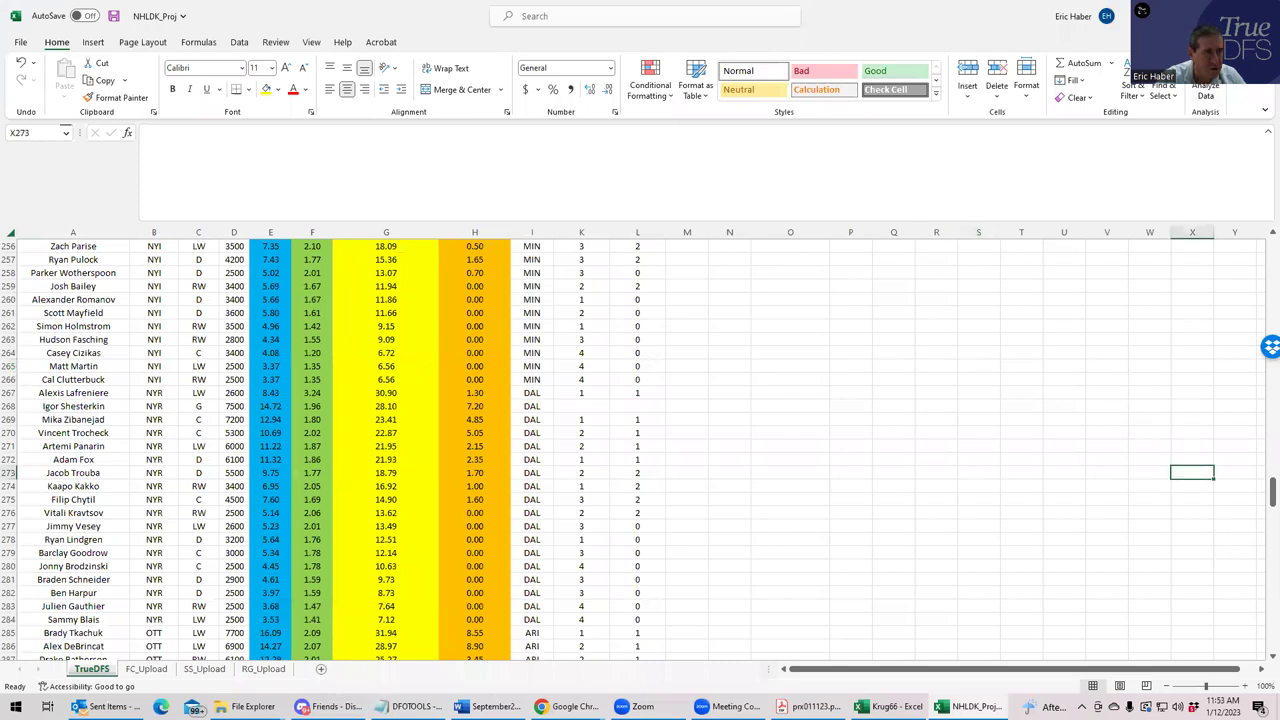
{"action": "key", "text": "super+Down"}
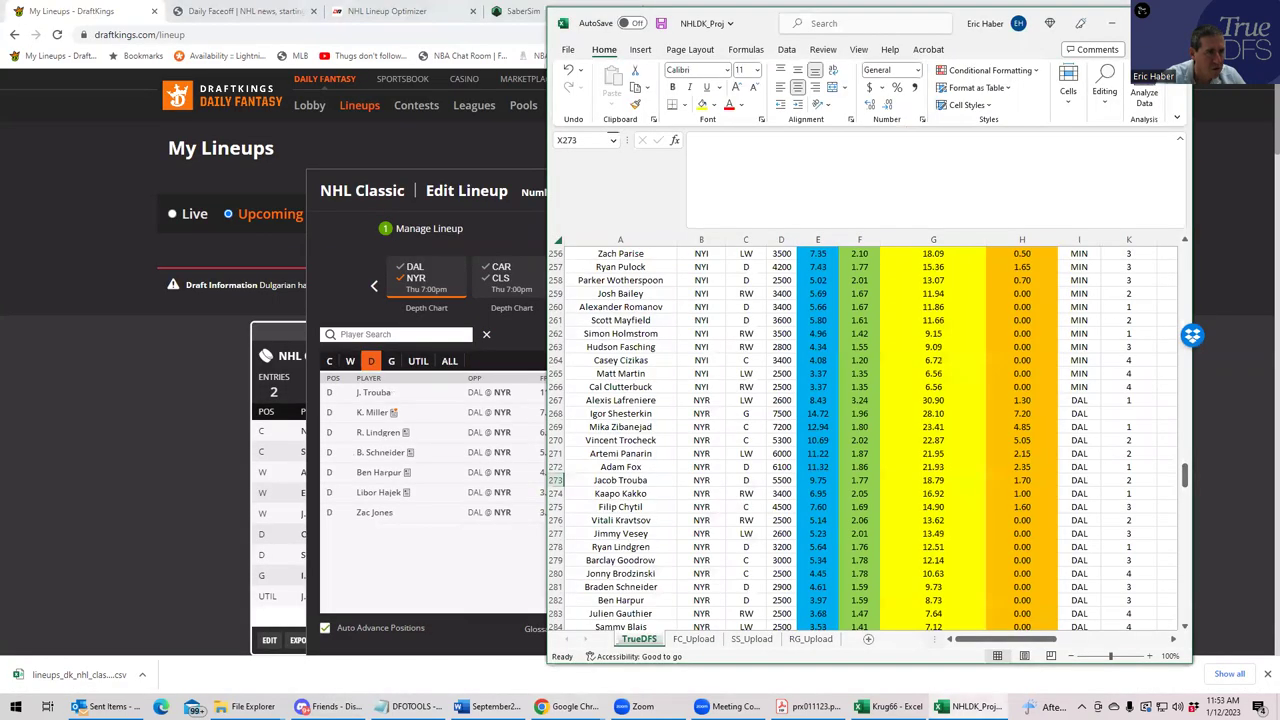
{"action": "key", "text": "super+Up"}
{"action": "scroll", "coordinate": [1186, 266], "scroll_direction": "up", "scroll_amount": 19}
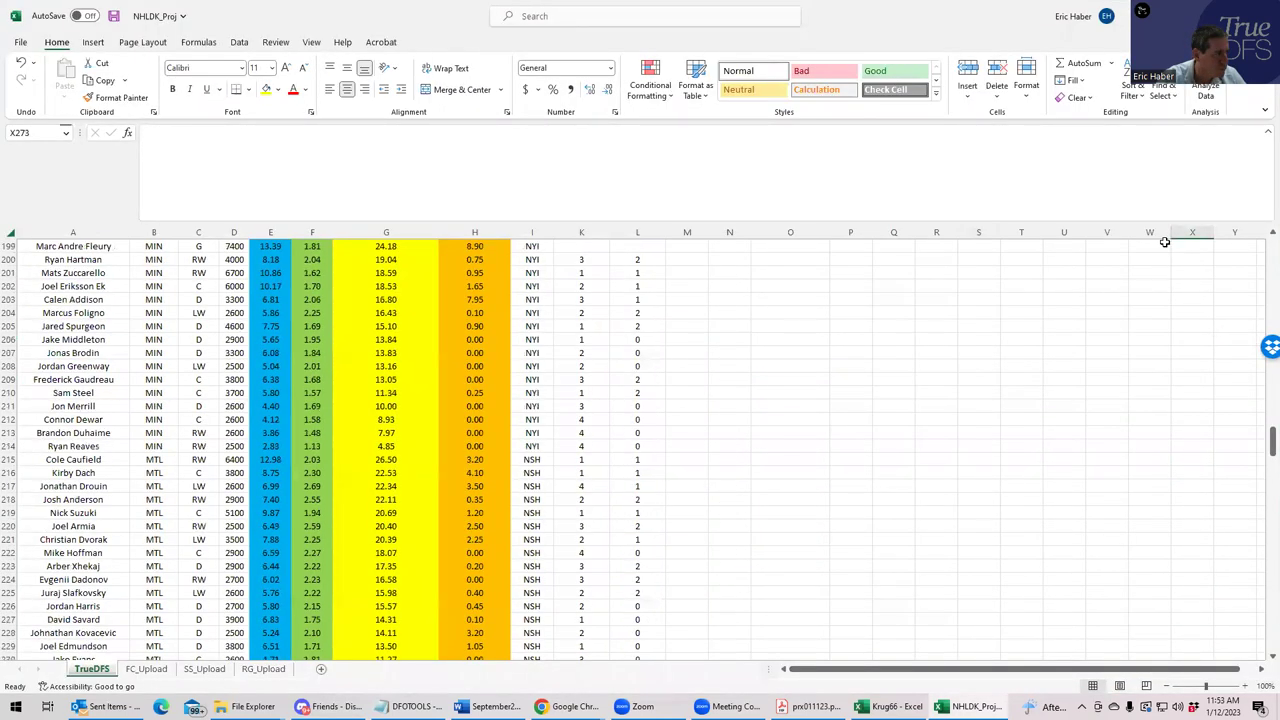
{"action": "scroll", "coordinate": [1165, 242], "scroll_direction": "up", "scroll_amount": 20}
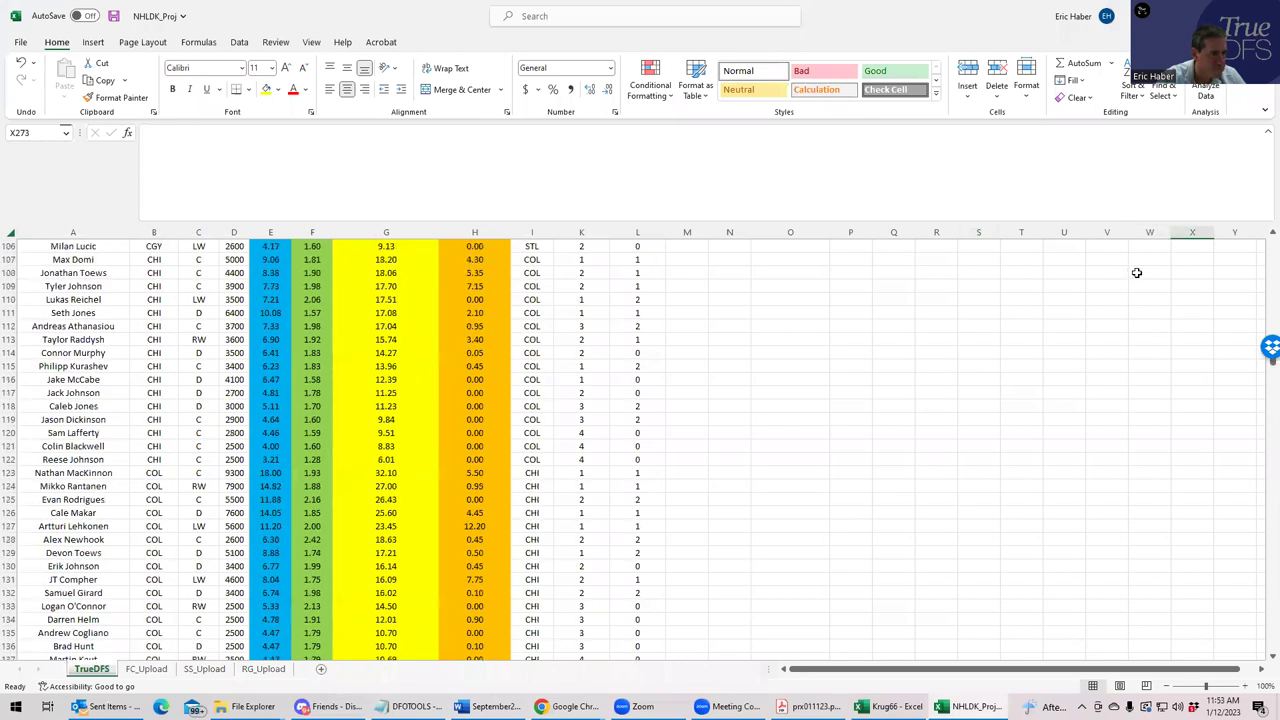
{"action": "left_click", "coordinate": [1140, 272]}
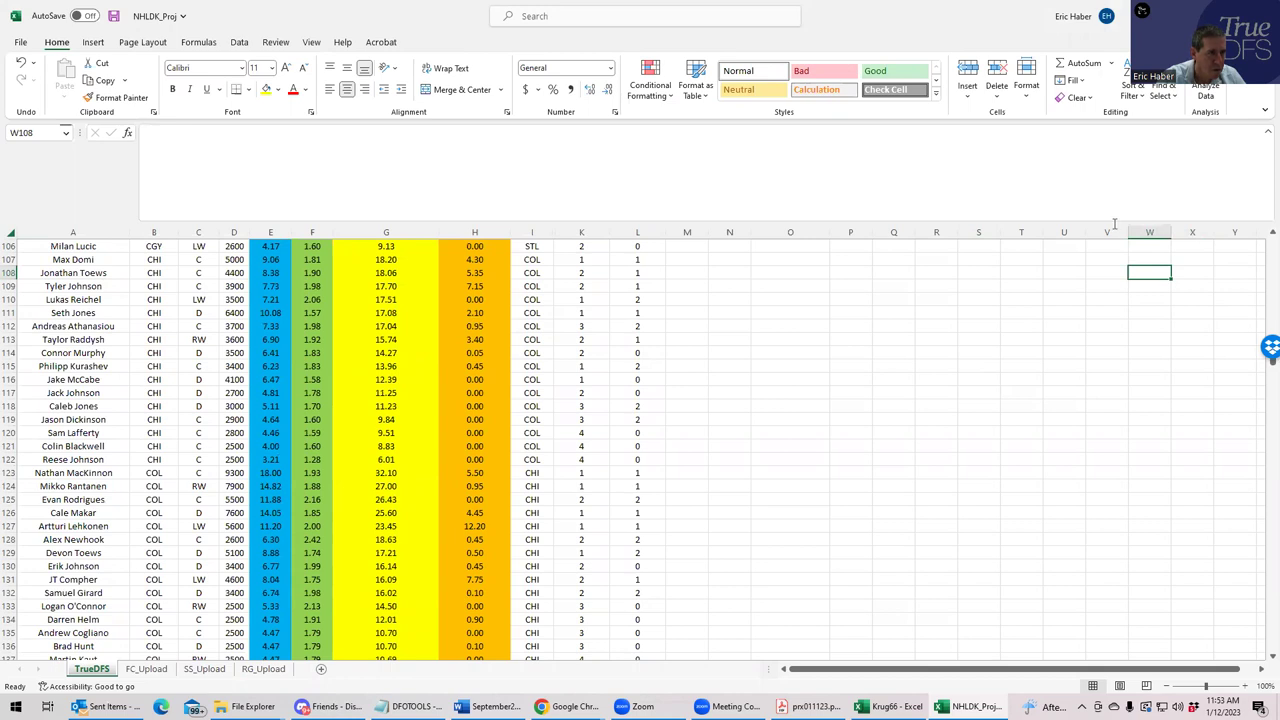
Step: Sort the projections by Sheets Value Score from highest to lowest and locate the Boston forwards David Pastrnak and Brad Marchand
{"action": "key", "text": "super+Down"}
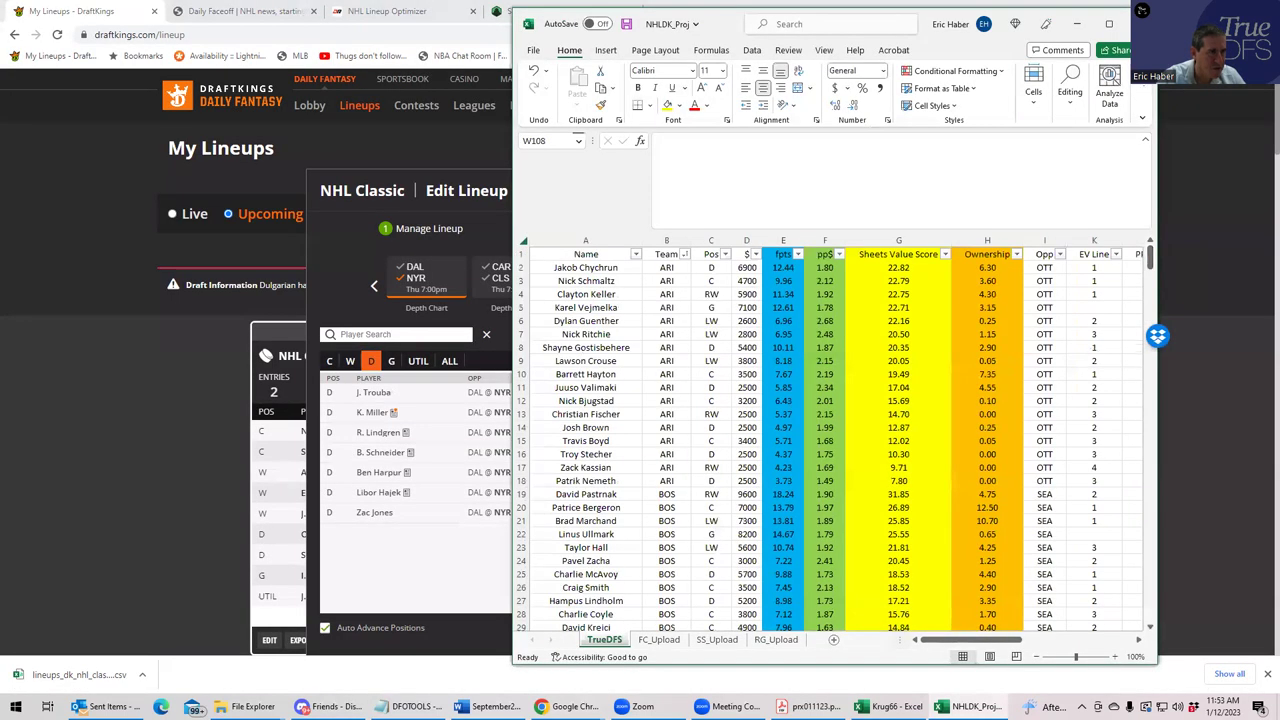
{"action": "key", "text": "super+Up"}
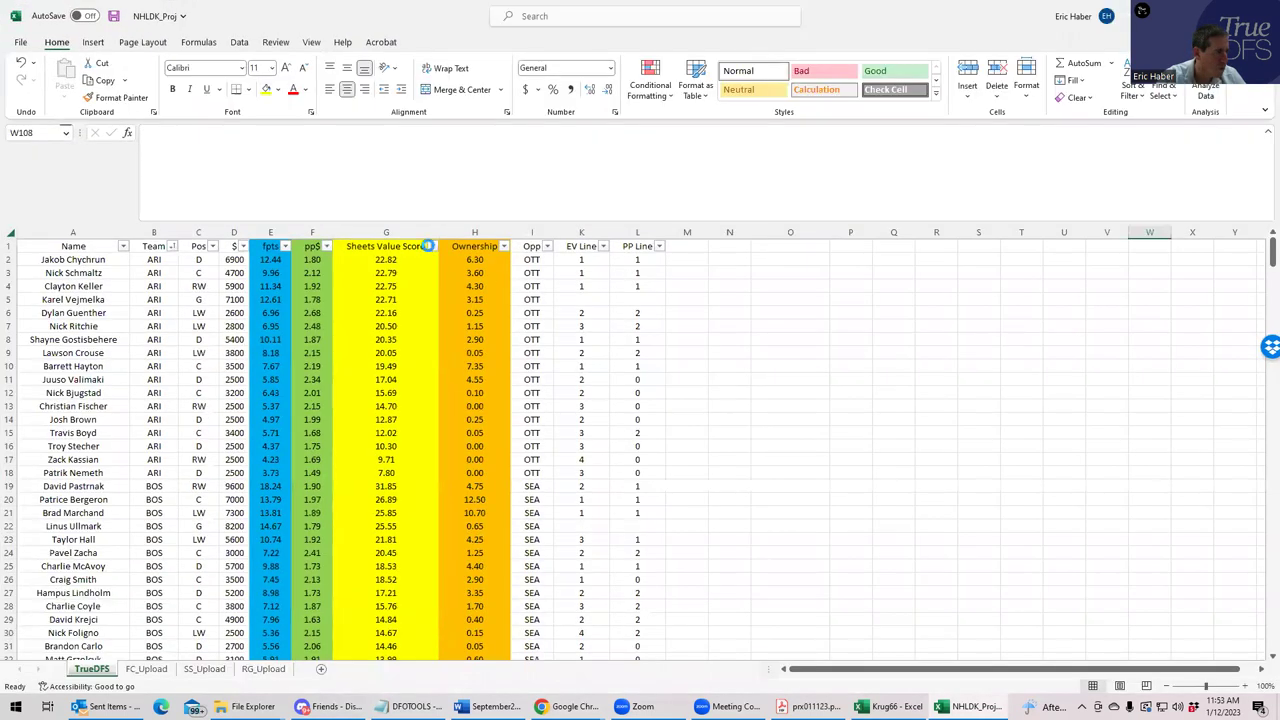
{"action": "key", "text": "ctrl+alt+l"}
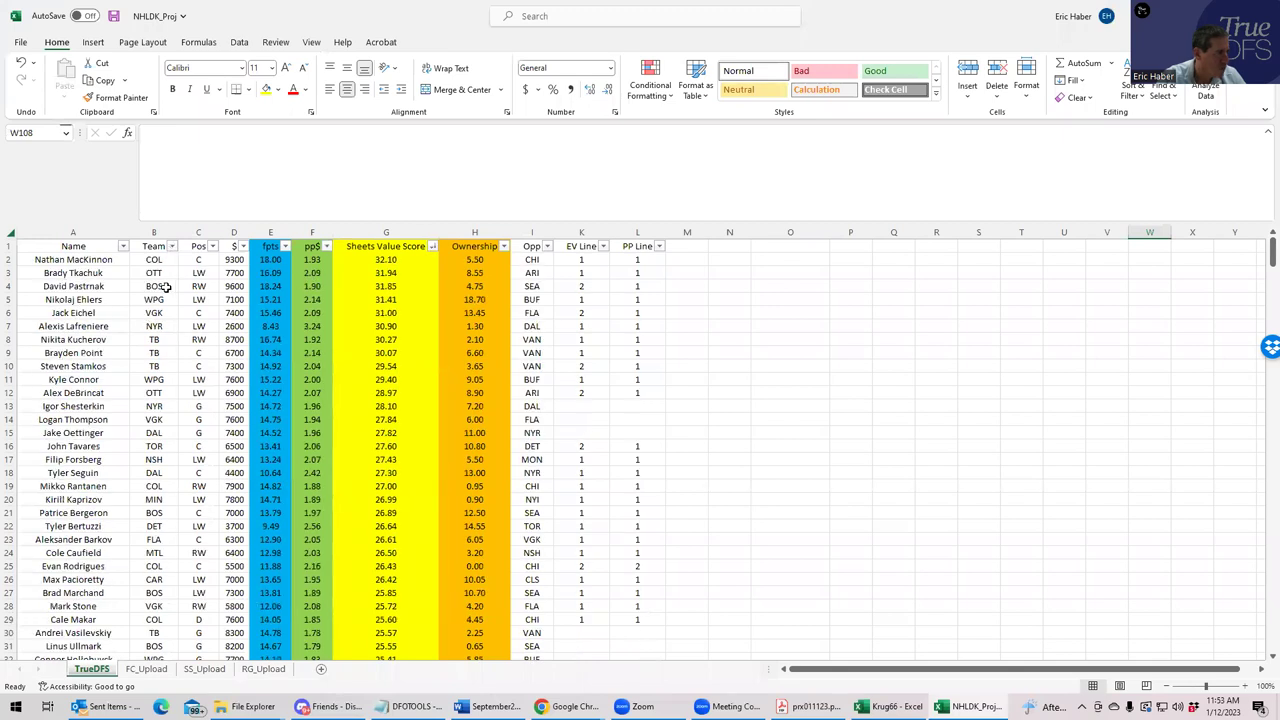
{"action": "left_click", "coordinate": [158, 285]}
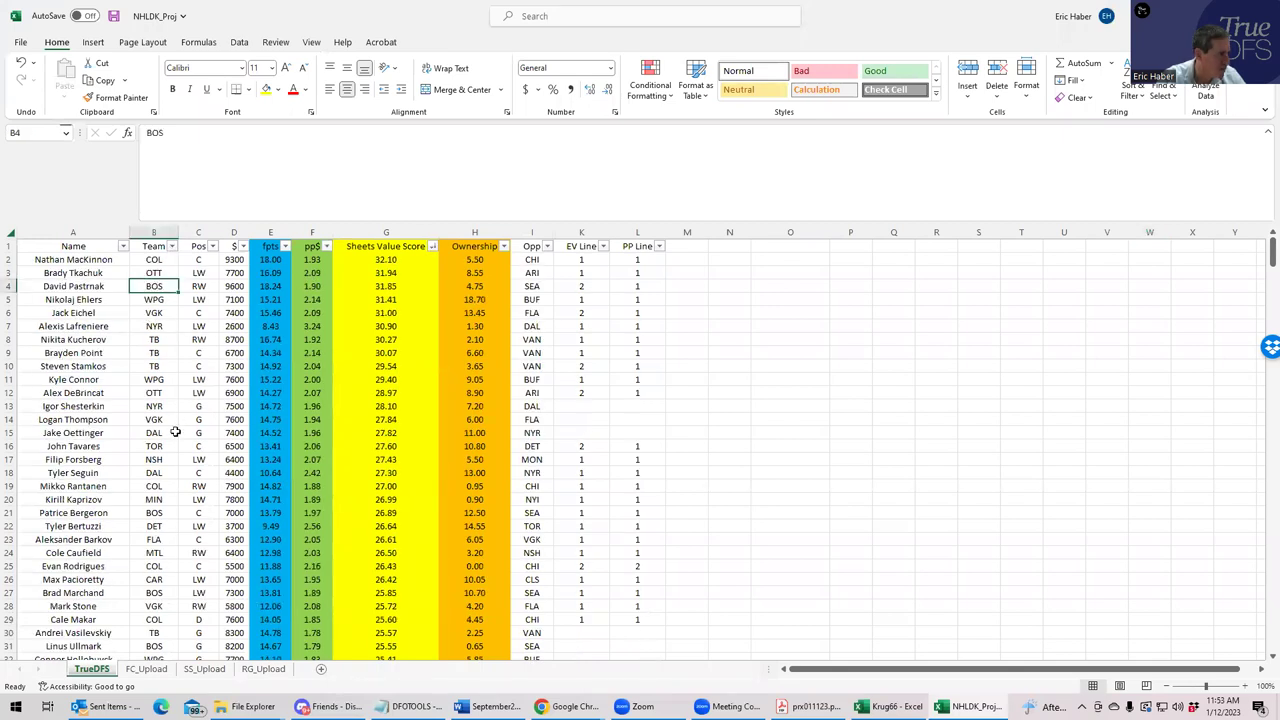
{"action": "left_click", "coordinate": [154, 591]}
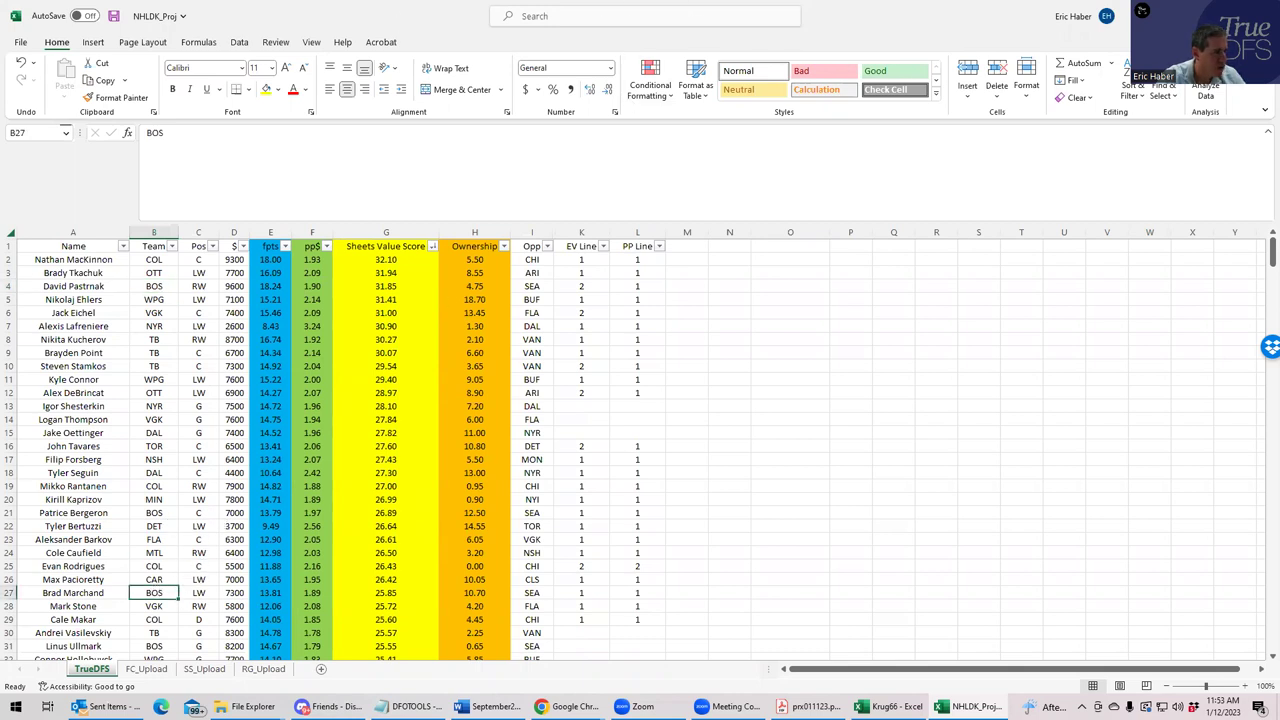
Step: Return to the DraftKings lineup editor, list the BOS centers from the SEA–BOS game and add P. Bergeron at center
{"action": "key", "text": "alt+Tab"}
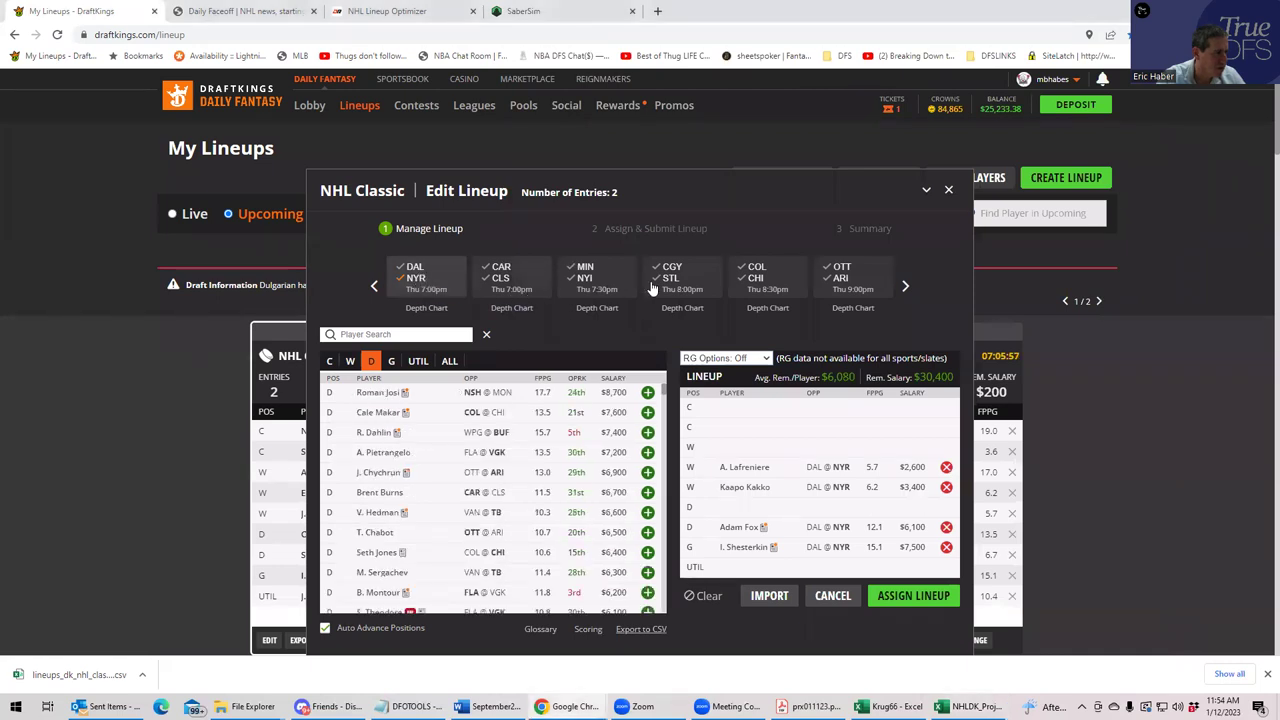
{"action": "left_click", "coordinate": [376, 287]}
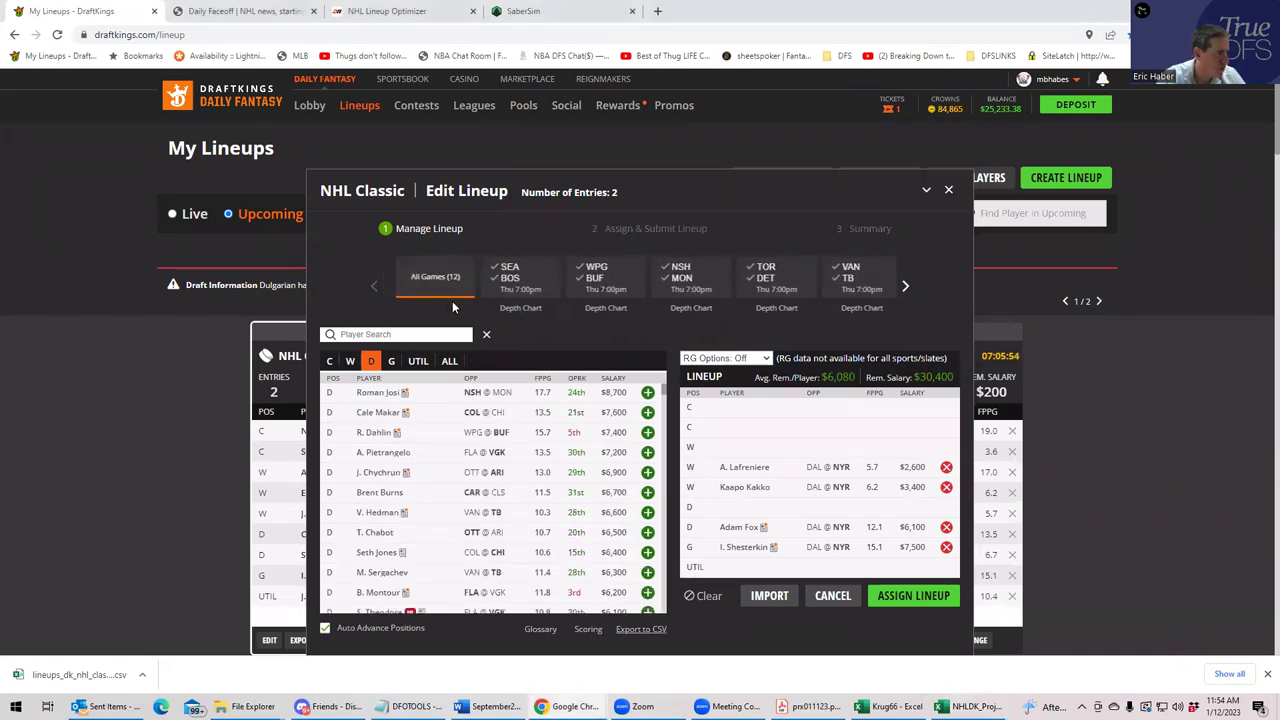
{"action": "left_click", "coordinate": [510, 284]}
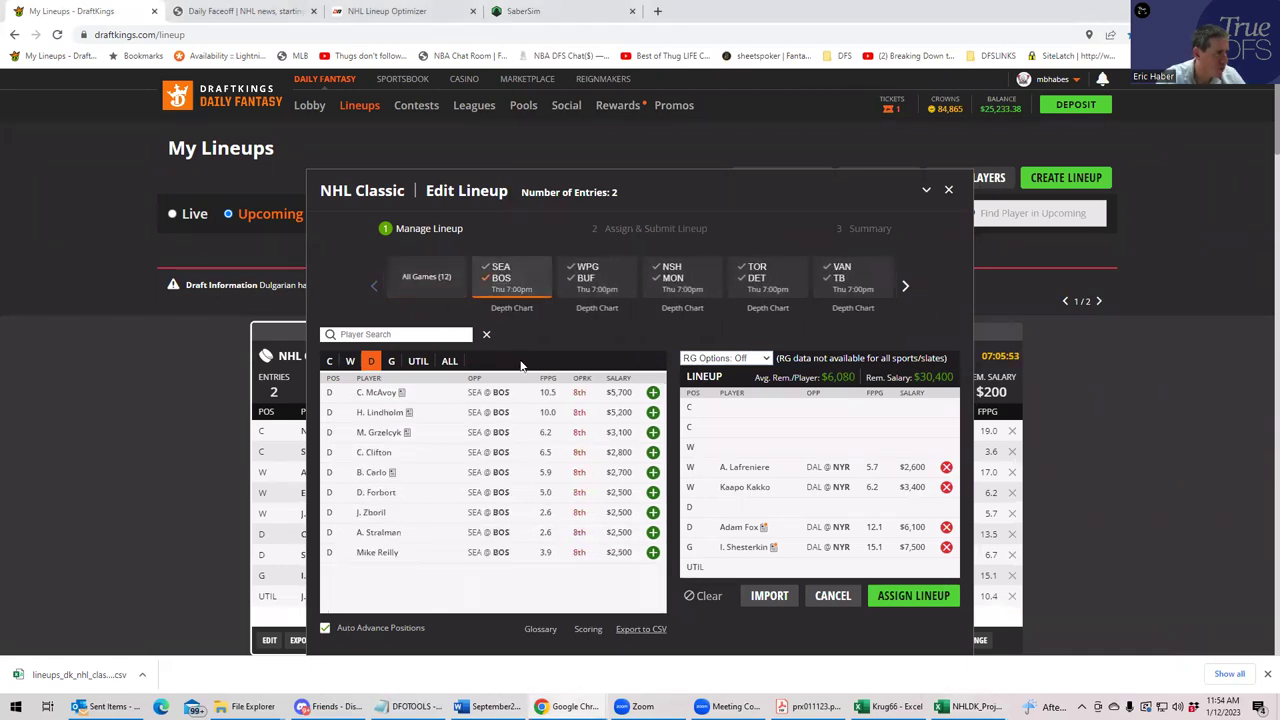
{"action": "left_click", "coordinate": [328, 361]}
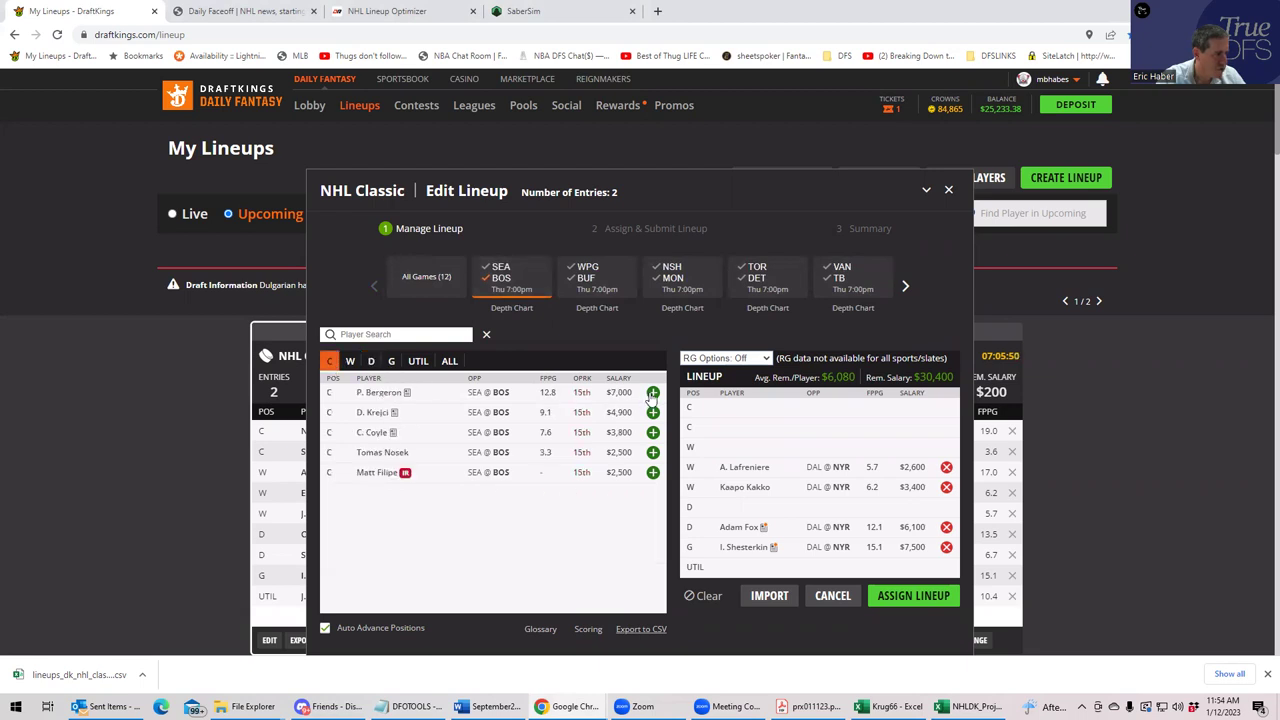
{"action": "left_click", "coordinate": [652, 393]}
Step: Add the Boston wingers D. Pastrnak at wing and B. Marchand at UTIL
{"action": "left_click", "coordinate": [351, 362]}
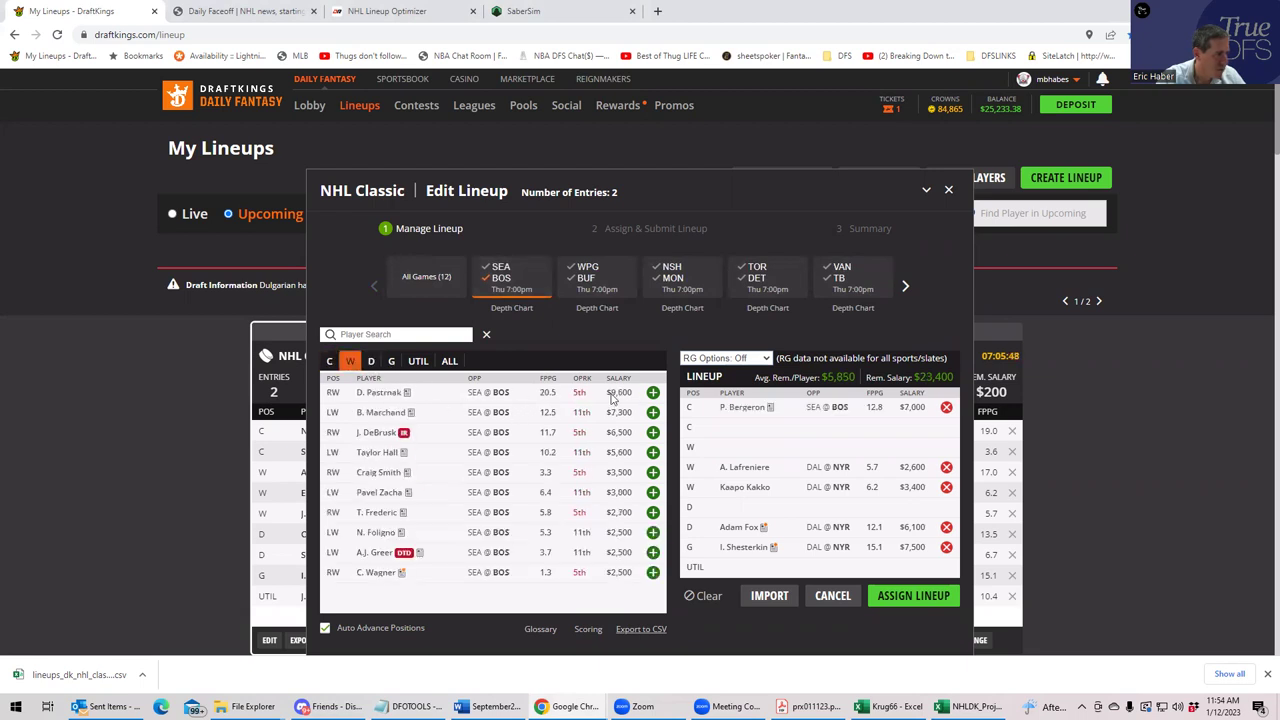
{"action": "left_click", "coordinate": [652, 393]}
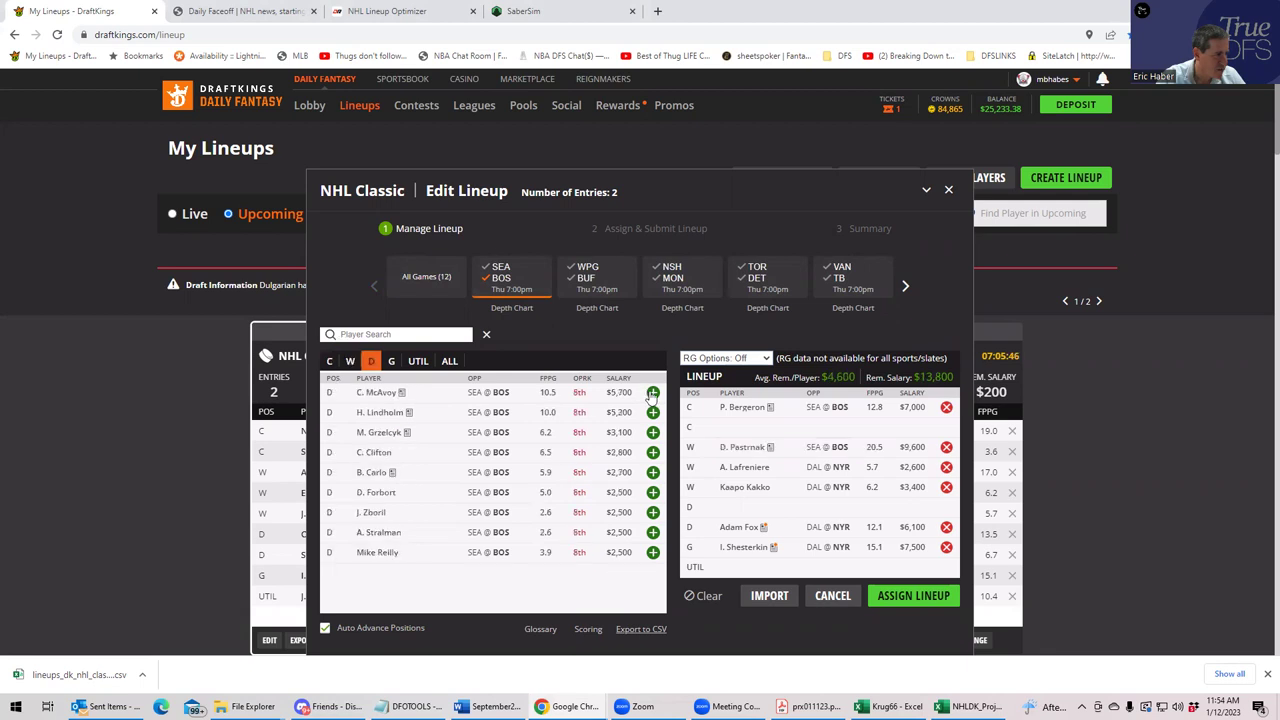
{"action": "left_click", "coordinate": [351, 362]}
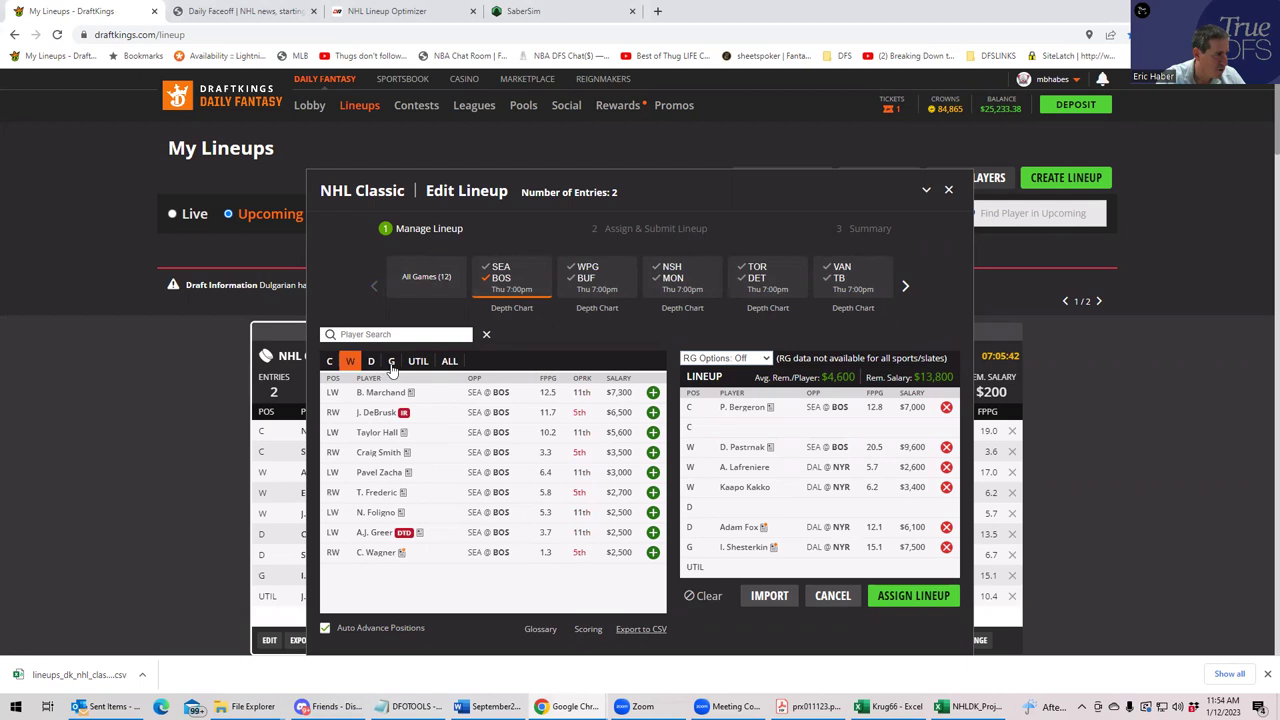
{"action": "left_click", "coordinate": [652, 393]}
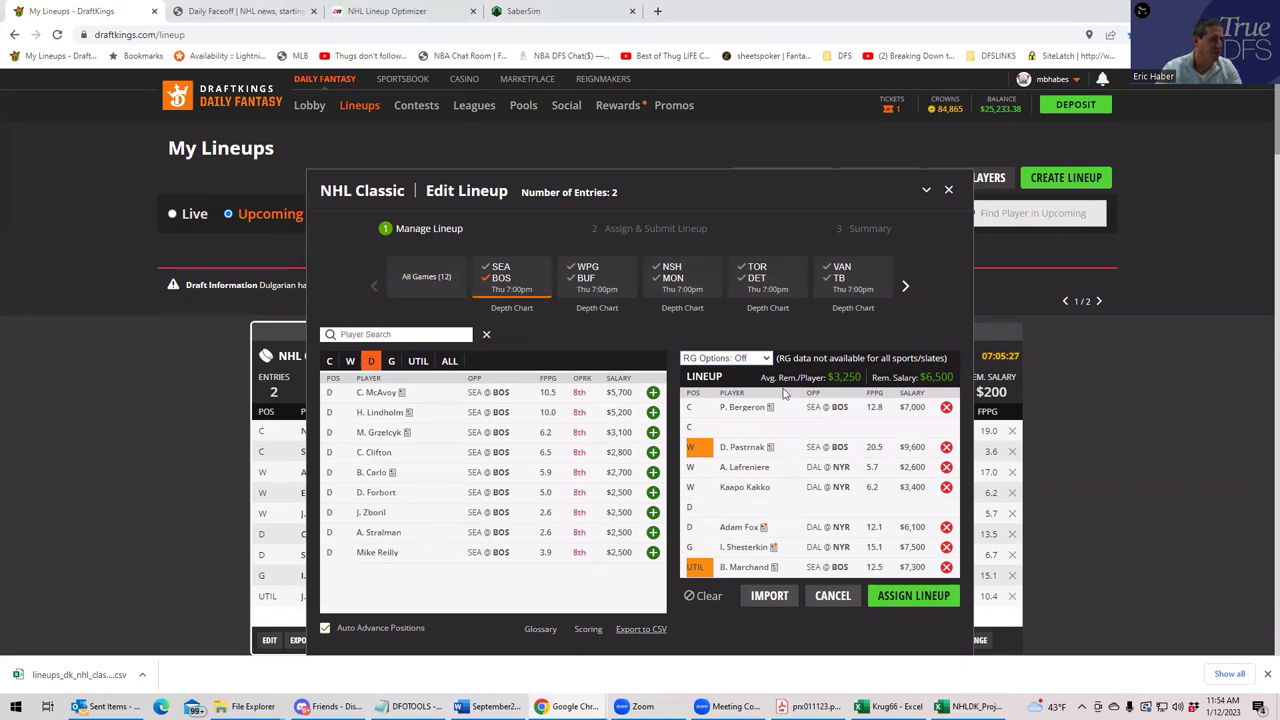
Step: Switch to SaberSim and start a new GPP build of 150 lineups with the entry limit set to 150-max
{"action": "left_click", "coordinate": [514, 14]}
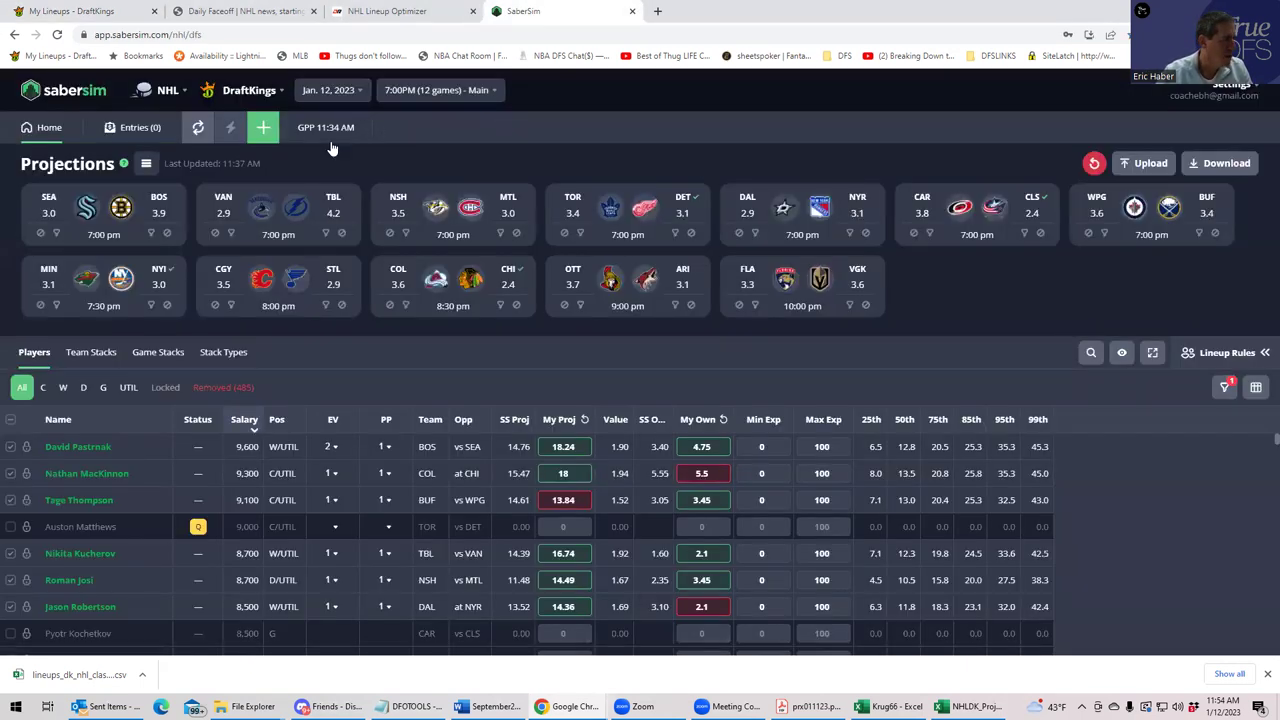
{"action": "left_click", "coordinate": [266, 129]}
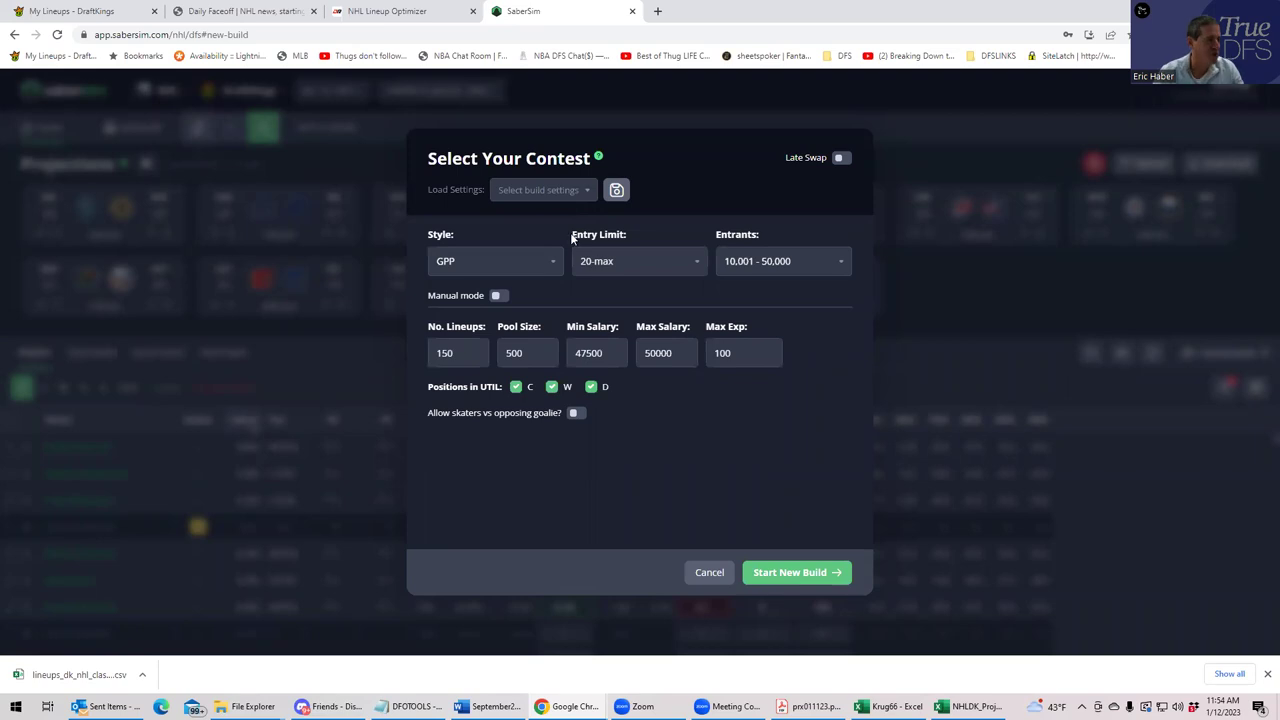
{"action": "left_click", "coordinate": [609, 261]}
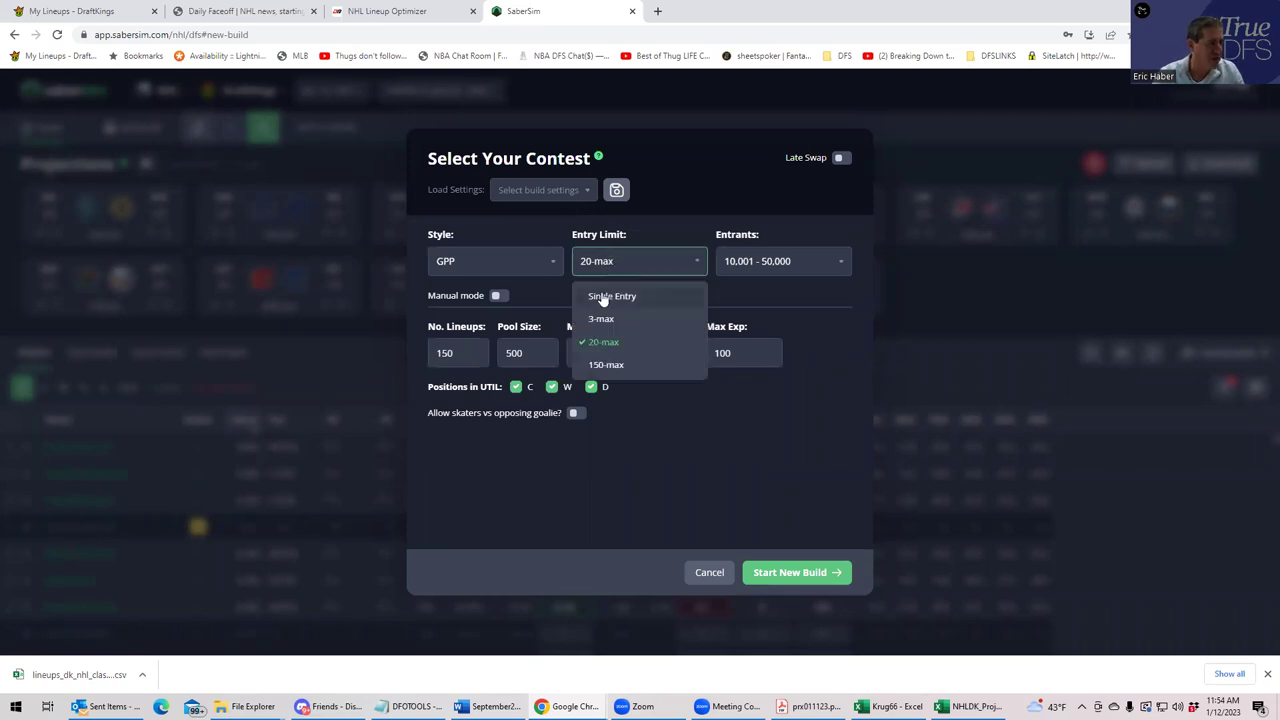
{"action": "left_click", "coordinate": [614, 362]}
{"action": "left_click", "coordinate": [765, 577]}
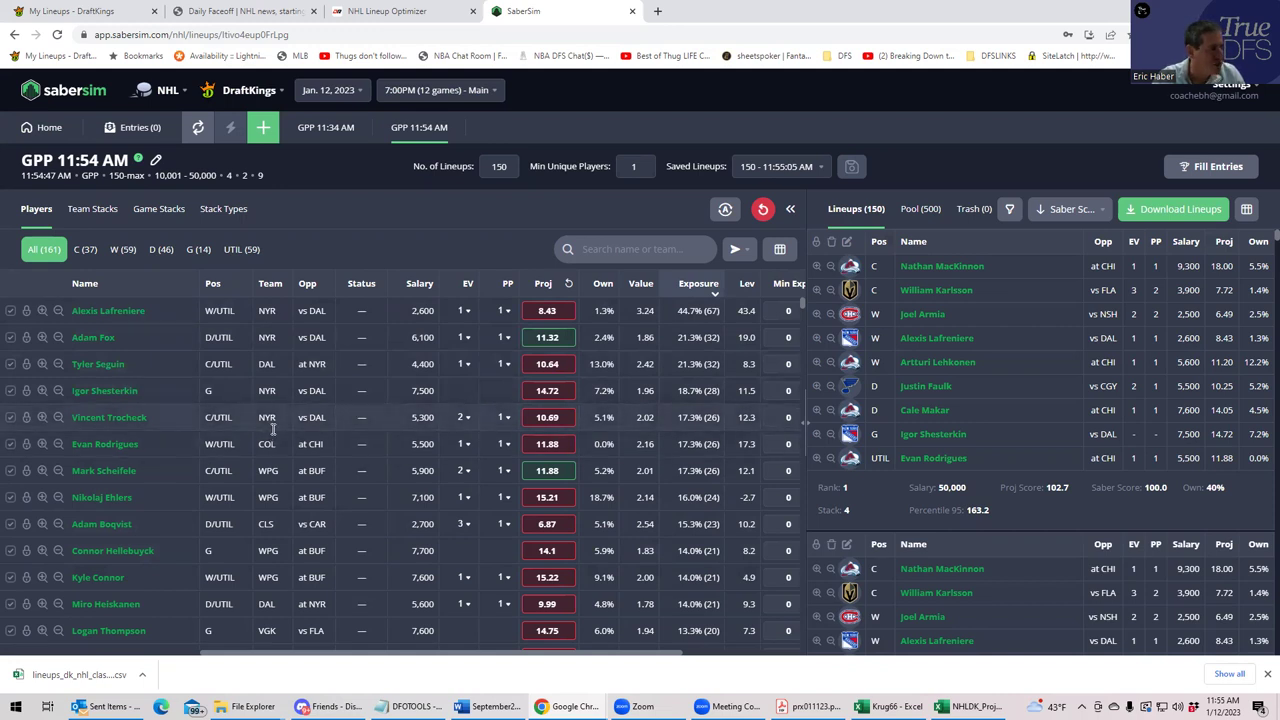
Step: Review the new build's team stack exposures and its stack types
{"action": "left_click", "coordinate": [93, 209]}
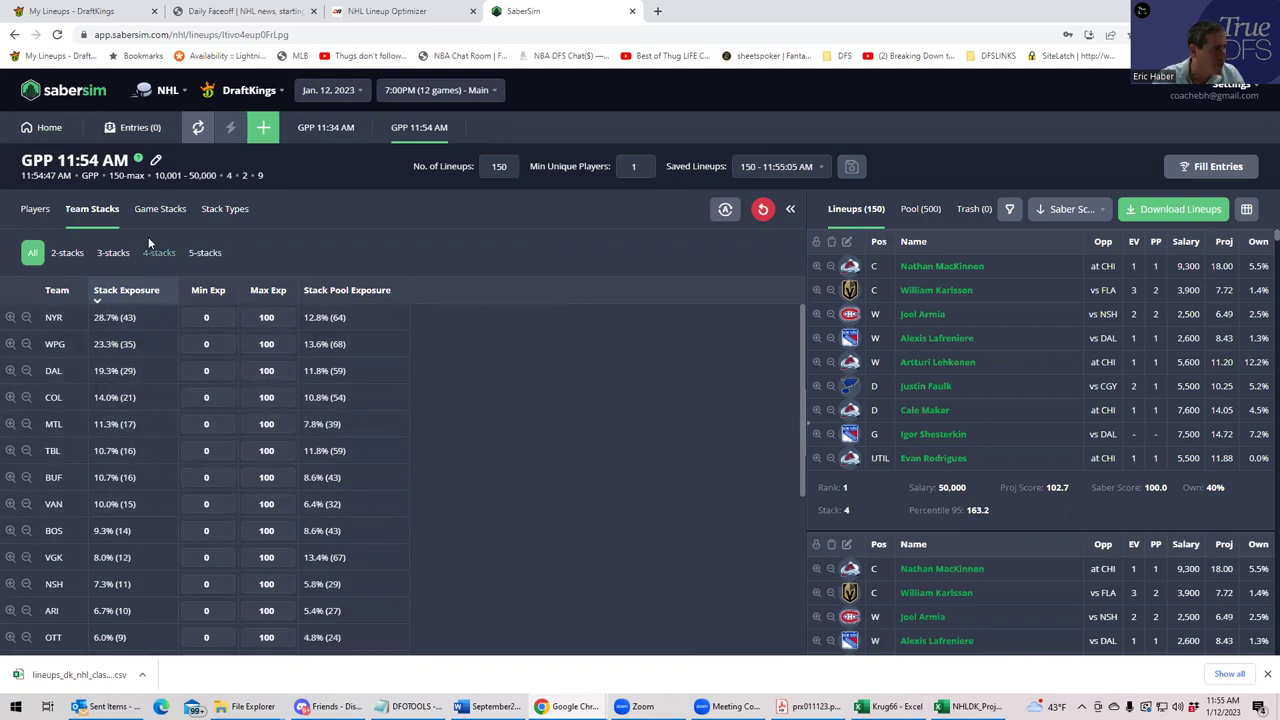
{"action": "left_click", "coordinate": [225, 212]}
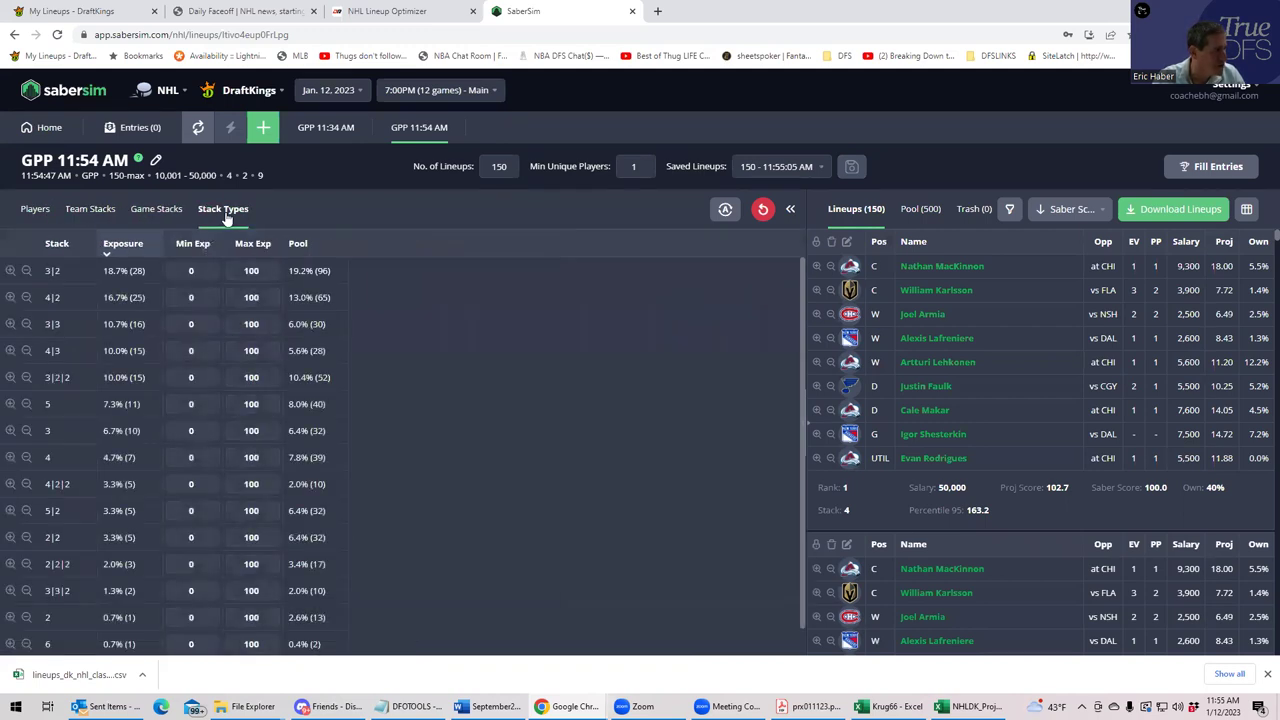